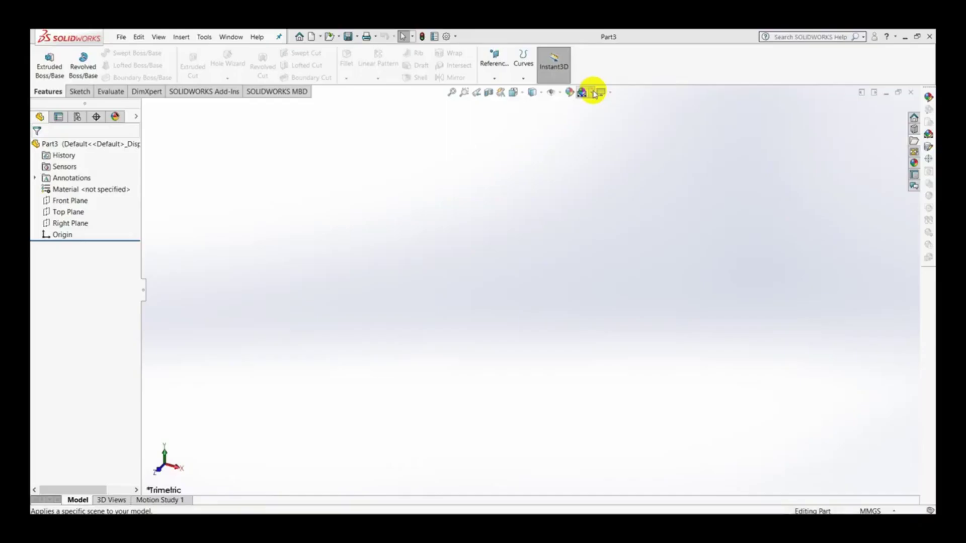
Apply the Plain White background scene to the empty Part3 workspace
{"action": "left_click", "coordinate": [589, 92]}
{"action": "left_click", "coordinate": [595, 106]}
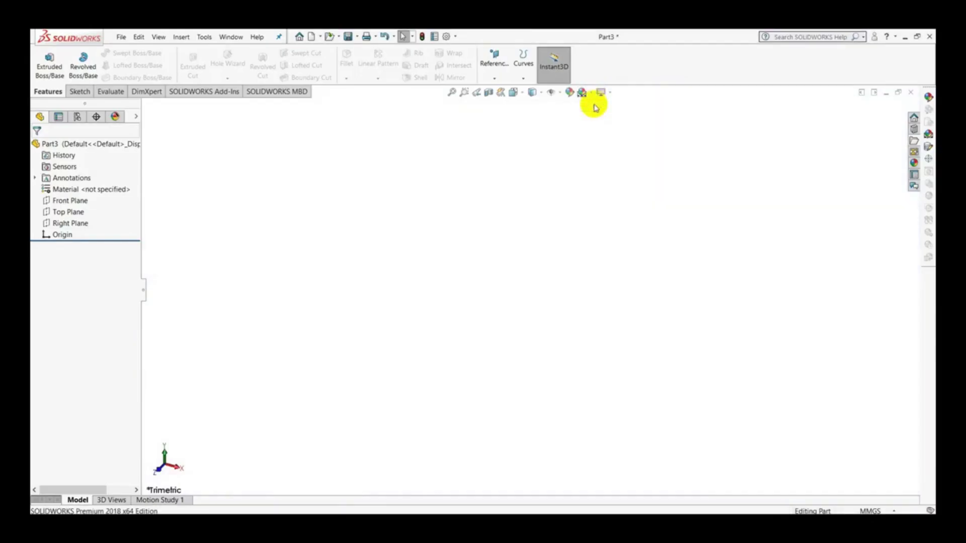
Draw a circle centred on the origin on the Front Plane, viewed Normal To
{"action": "left_click", "coordinate": [82, 93]}
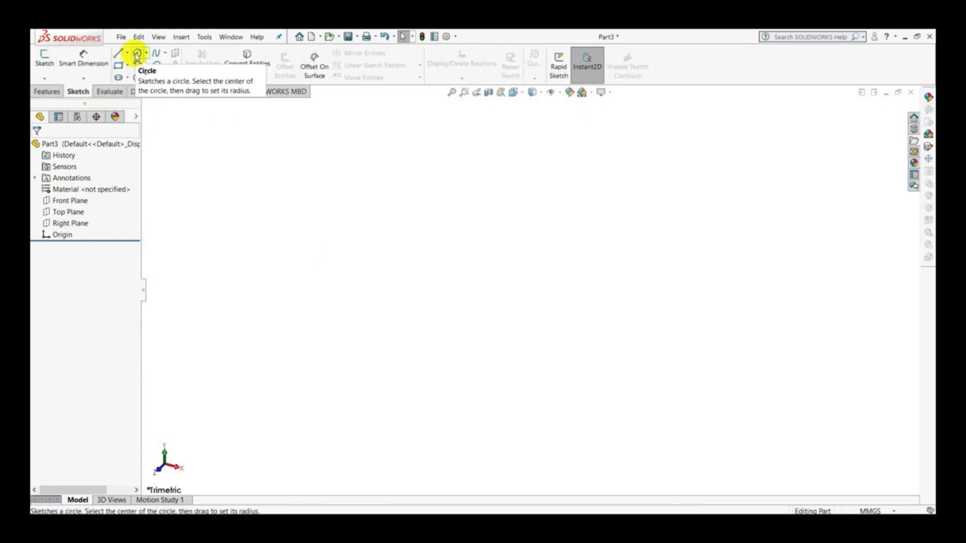
{"action": "left_click", "coordinate": [137, 53]}
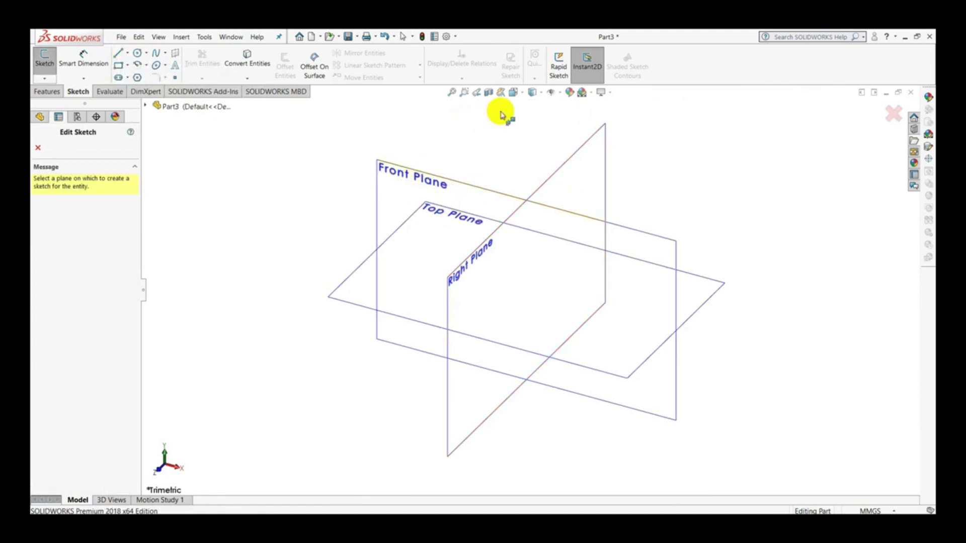
{"action": "left_click", "coordinate": [533, 93]}
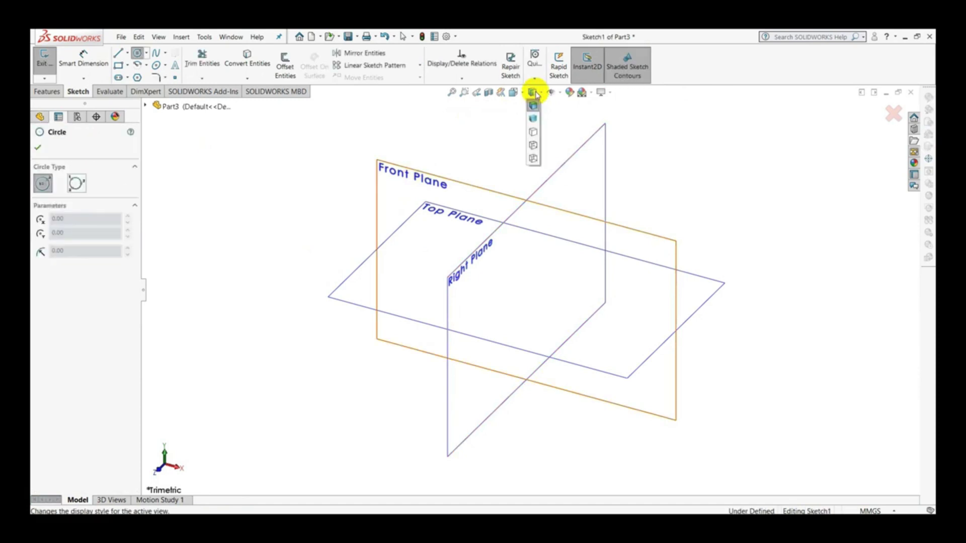
{"action": "left_click", "coordinate": [534, 119]}
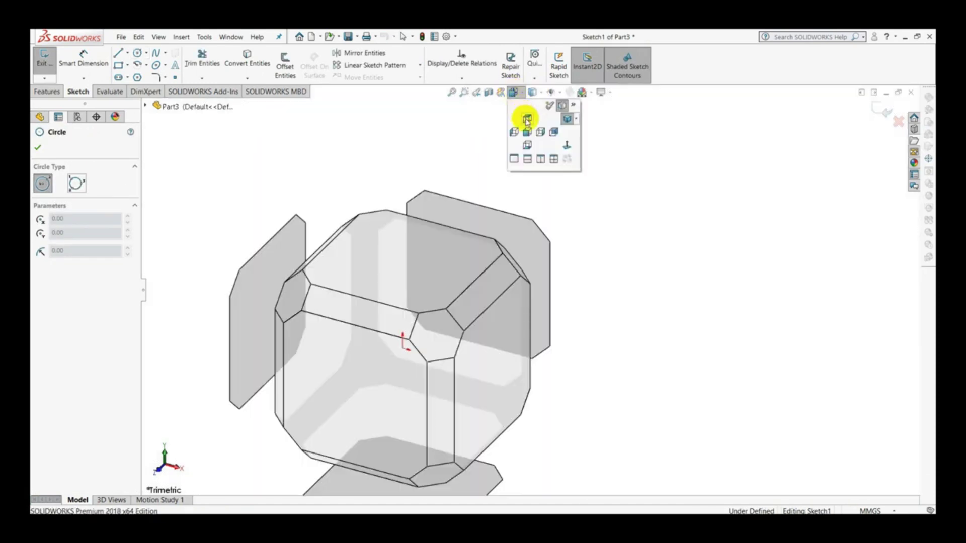
{"action": "left_click", "coordinate": [566, 146]}
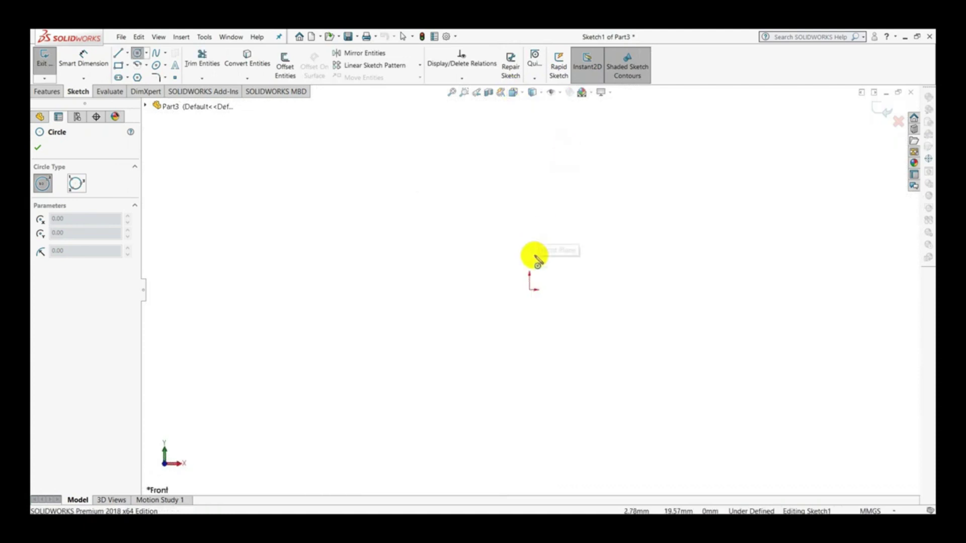
{"action": "left_click", "coordinate": [531, 290]}
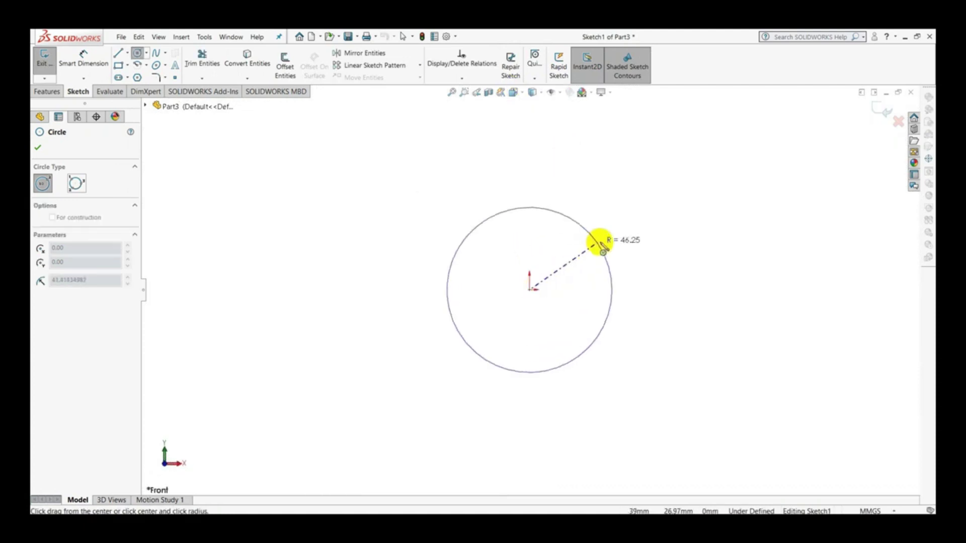
{"action": "left_click", "coordinate": [596, 242]}
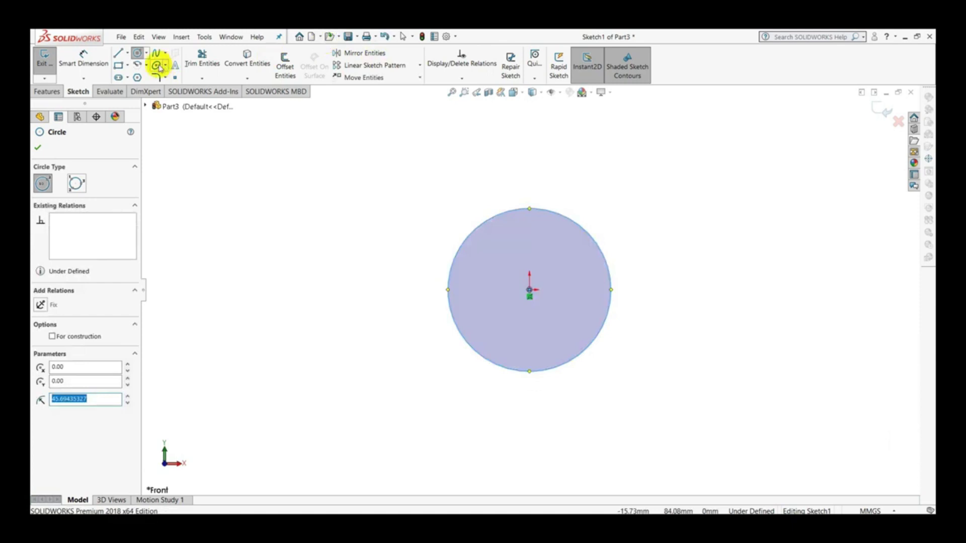
Dimension the circle's diameter to 50 mm
{"action": "left_click", "coordinate": [82, 56]}
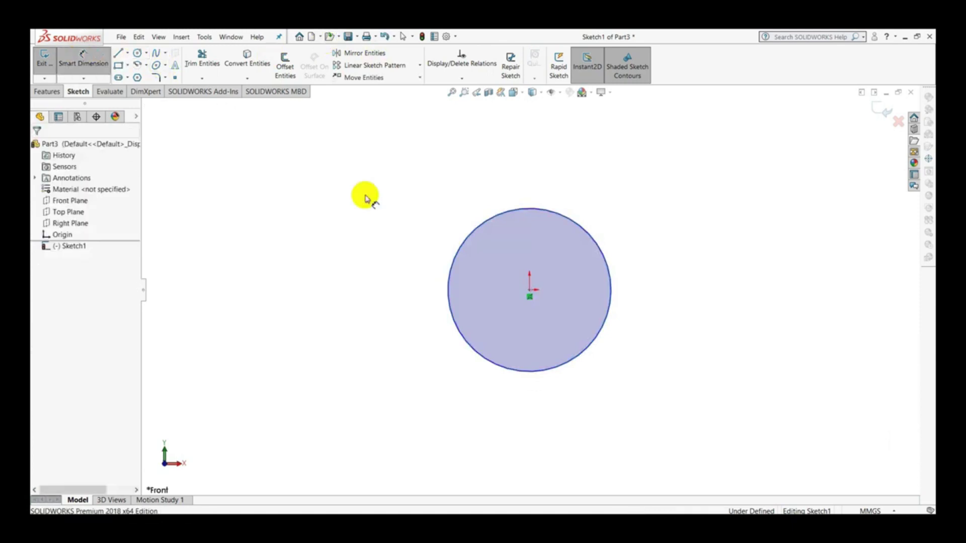
{"action": "left_click", "coordinate": [464, 244]}
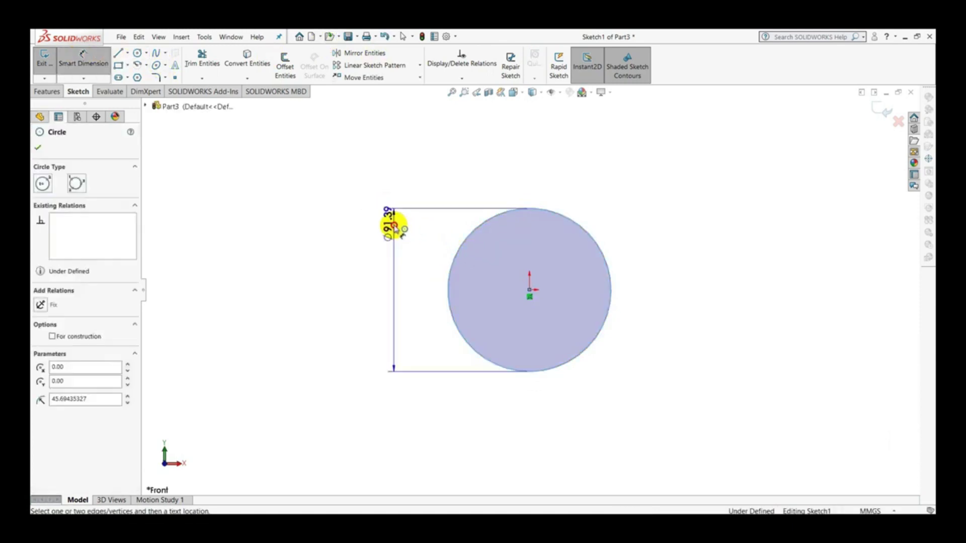
{"action": "left_click", "coordinate": [377, 230]}
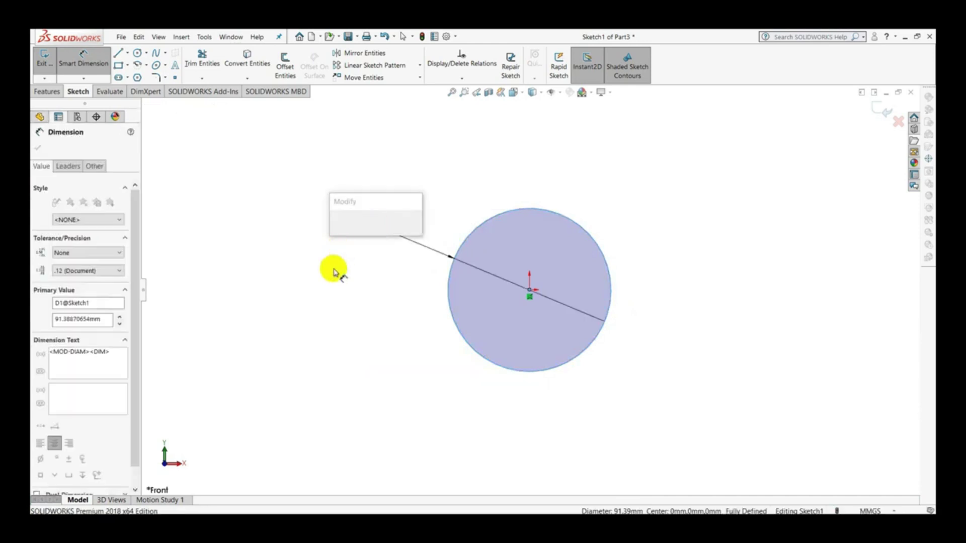
{"action": "type", "text": "50"}
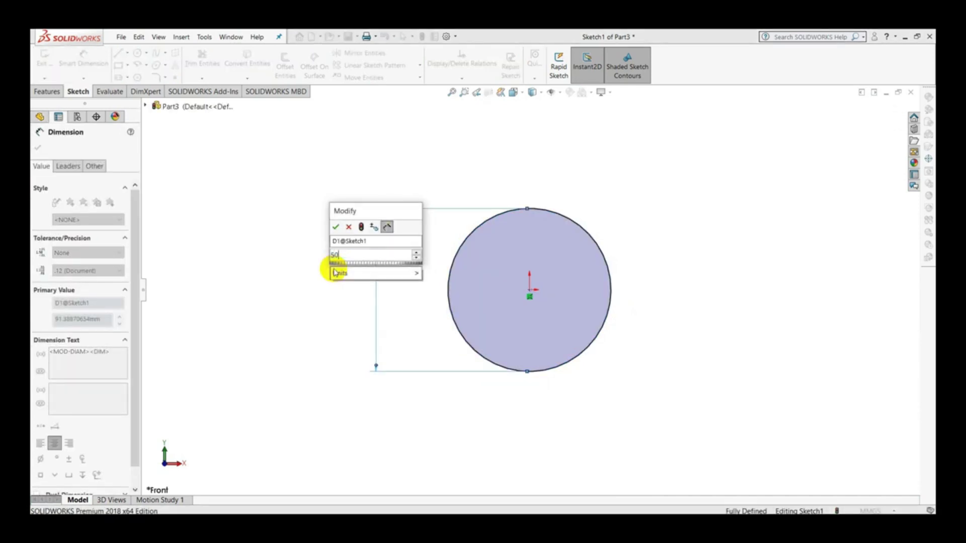
{"action": "key", "text": "Return"}
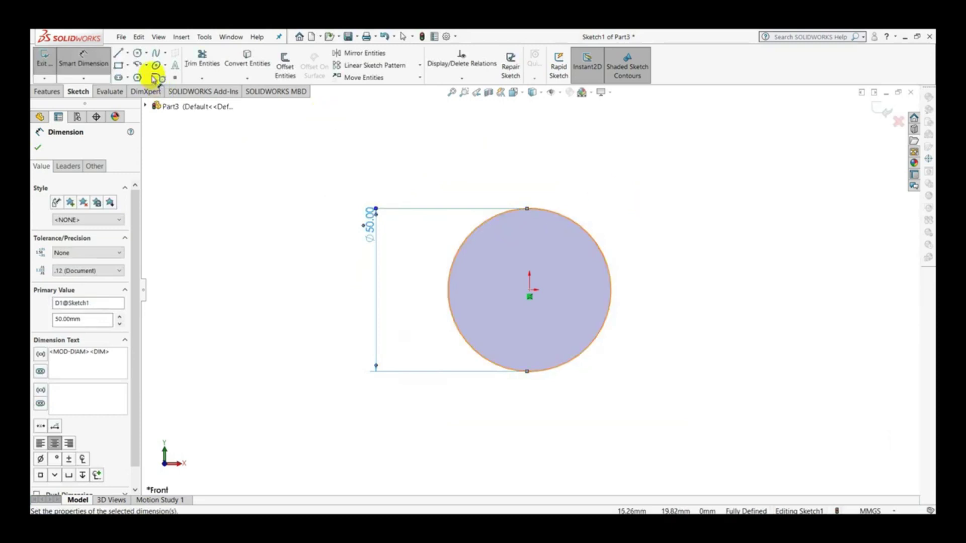
{"action": "key", "text": "Escape"}
Draw a slanted line from above-right of the circle down to its lower right
{"action": "left_click", "coordinate": [119, 52]}
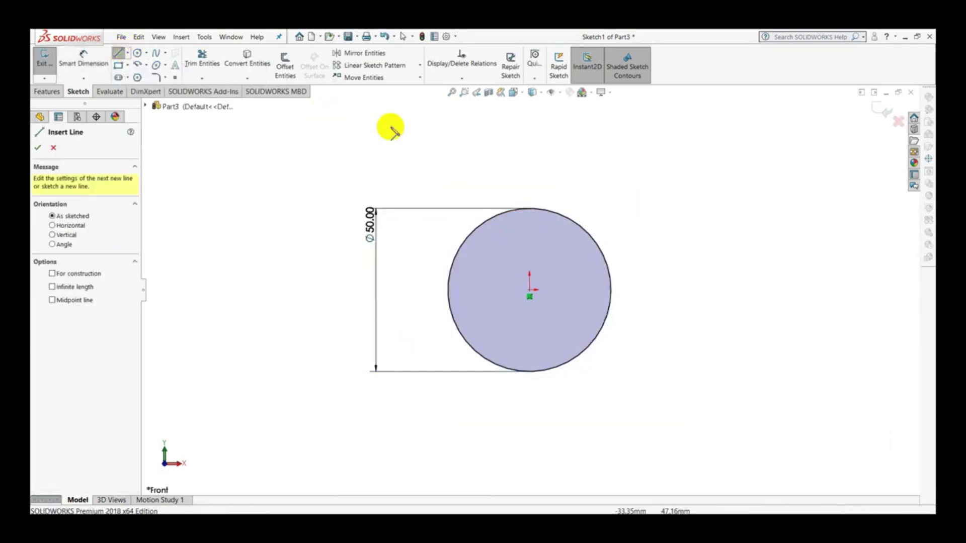
{"action": "left_click", "coordinate": [624, 161]}
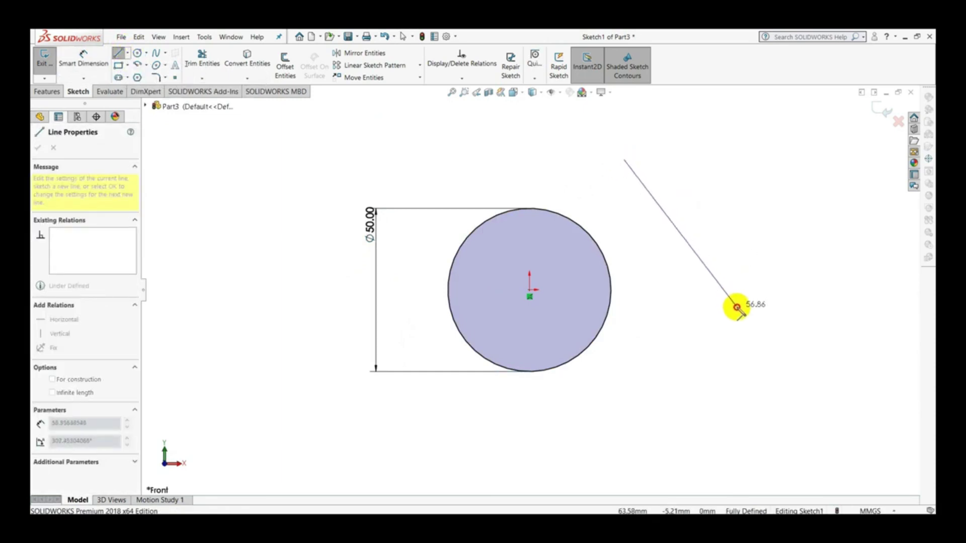
{"action": "left_click", "coordinate": [737, 307]}
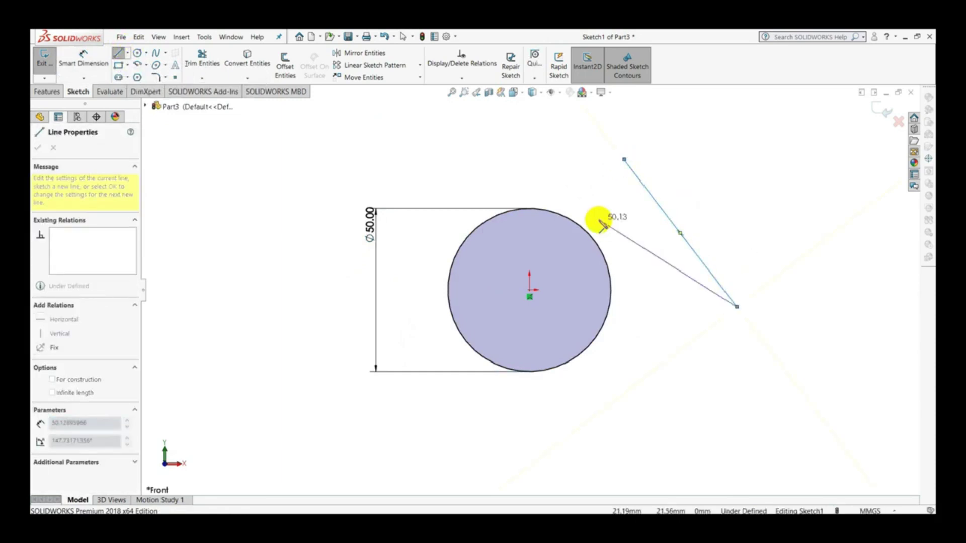
{"action": "key", "text": "Escape"}
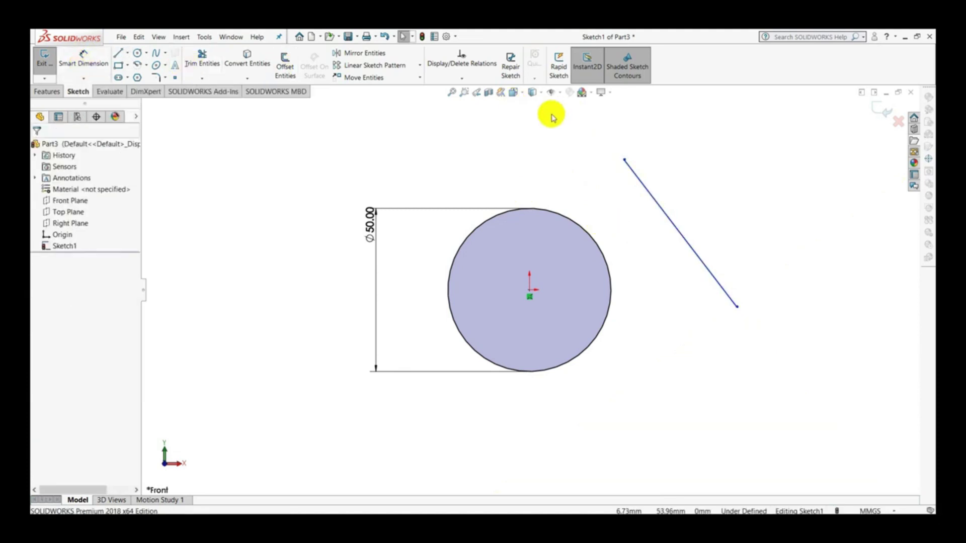
Add a Tangent relation between the slanted line and the 50 mm circle
{"action": "left_click", "coordinate": [640, 182]}
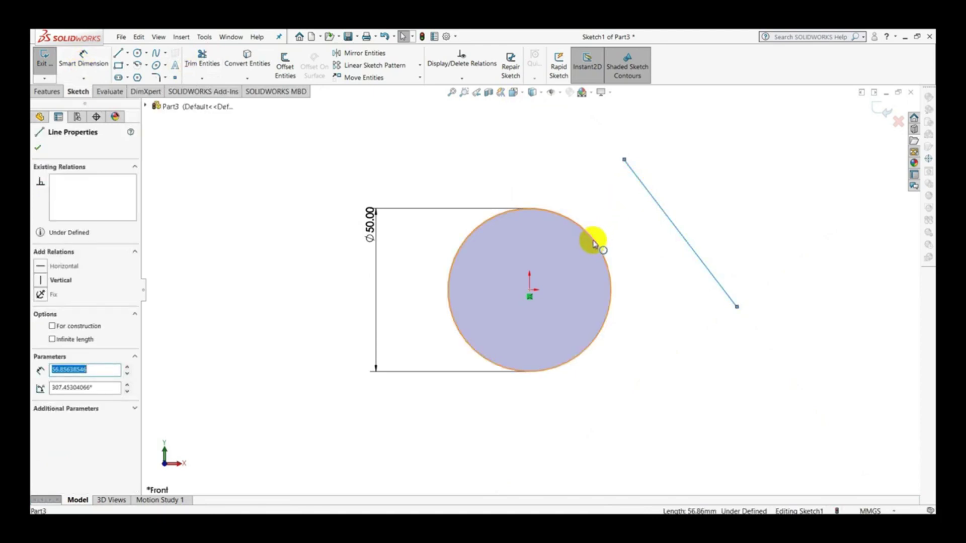
{"action": "left_click", "coordinate": [594, 244], "text": "ctrl"}
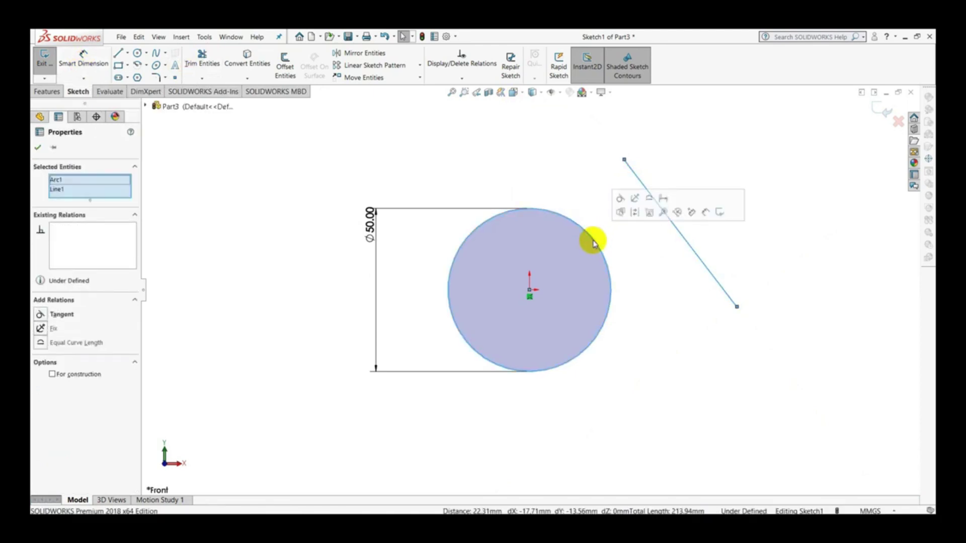
{"action": "left_click", "coordinate": [620, 199]}
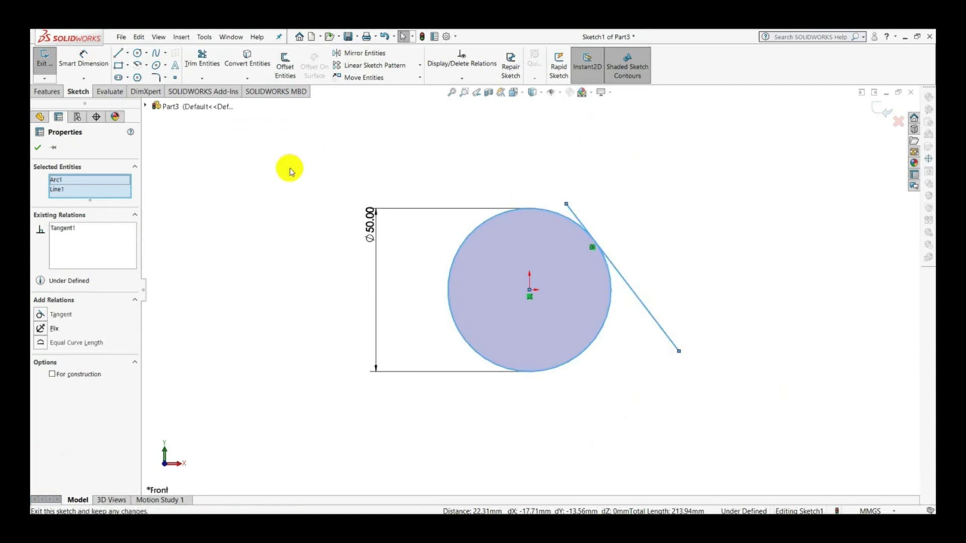
{"action": "left_click", "coordinate": [38, 149]}
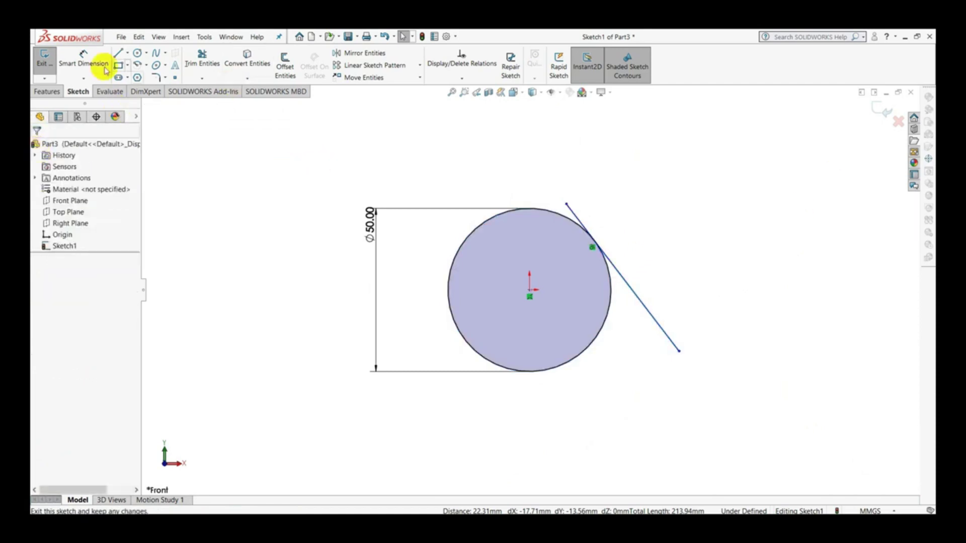
Draw a second circle right of the line and dimension its diameter to 35 mm
{"action": "left_click", "coordinate": [138, 54]}
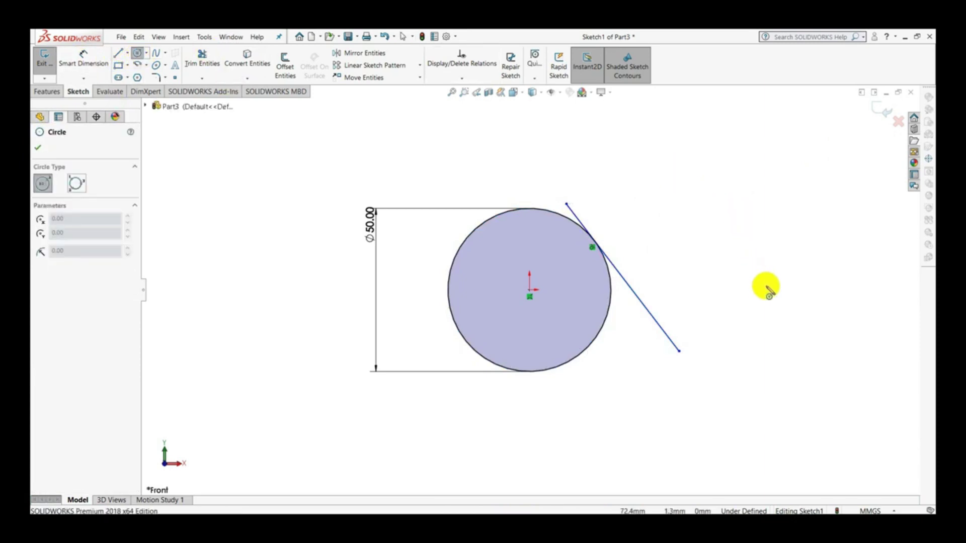
{"action": "left_click", "coordinate": [773, 269]}
{"action": "left_click", "coordinate": [785, 313]}
{"action": "left_click", "coordinate": [785, 313]}
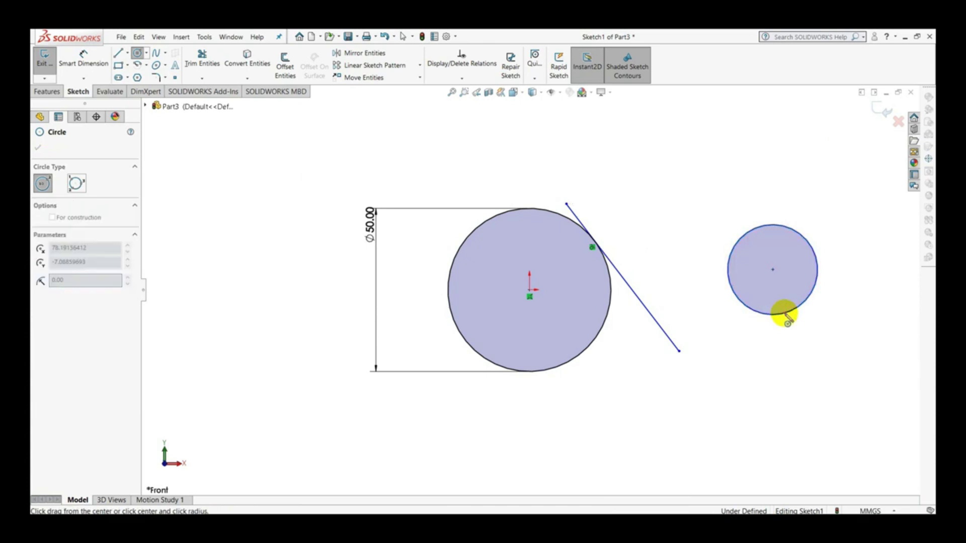
{"action": "key", "text": "Escape"}
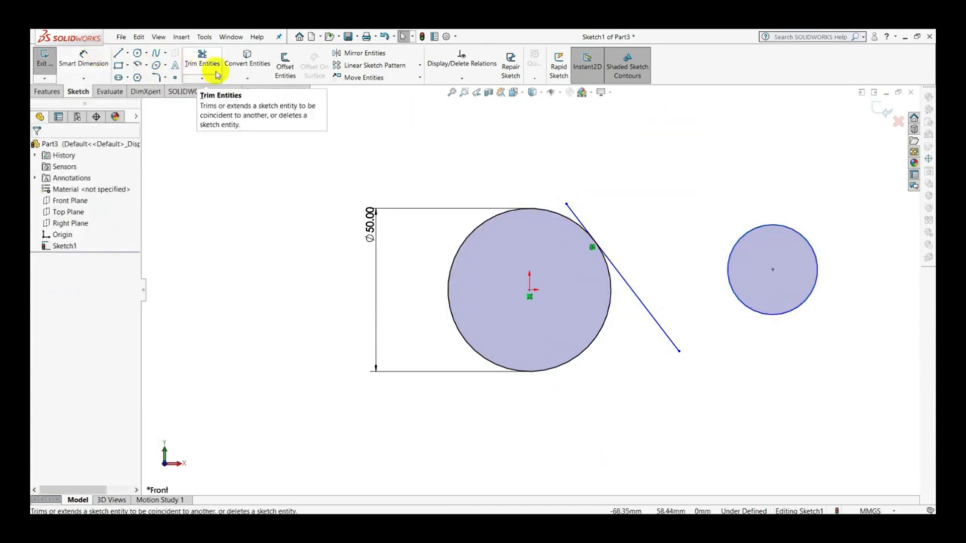
{"action": "left_click", "coordinate": [83, 56]}
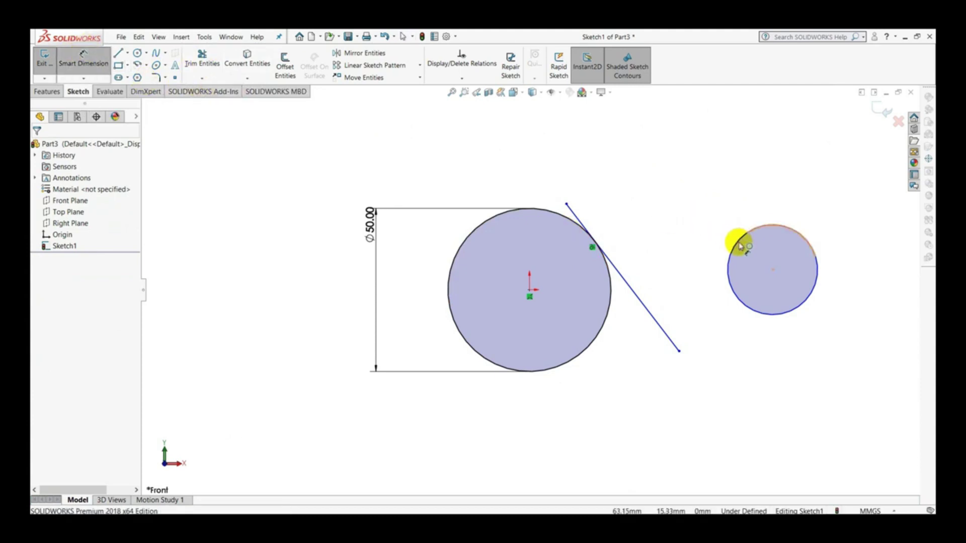
{"action": "left_click", "coordinate": [739, 243]}
{"action": "left_click", "coordinate": [713, 191]}
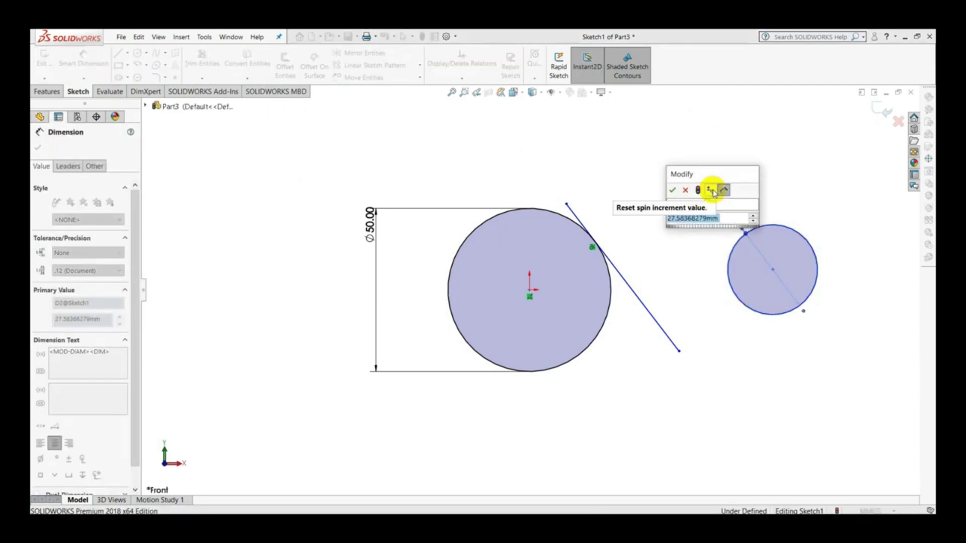
{"action": "type", "text": "35"}
{"action": "key", "text": "Return"}
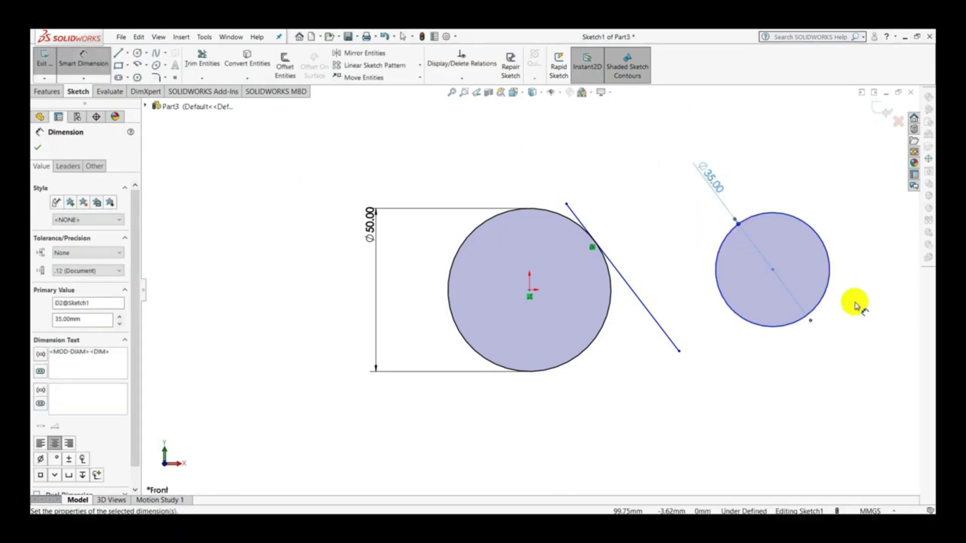
{"action": "left_click", "coordinate": [824, 358]}
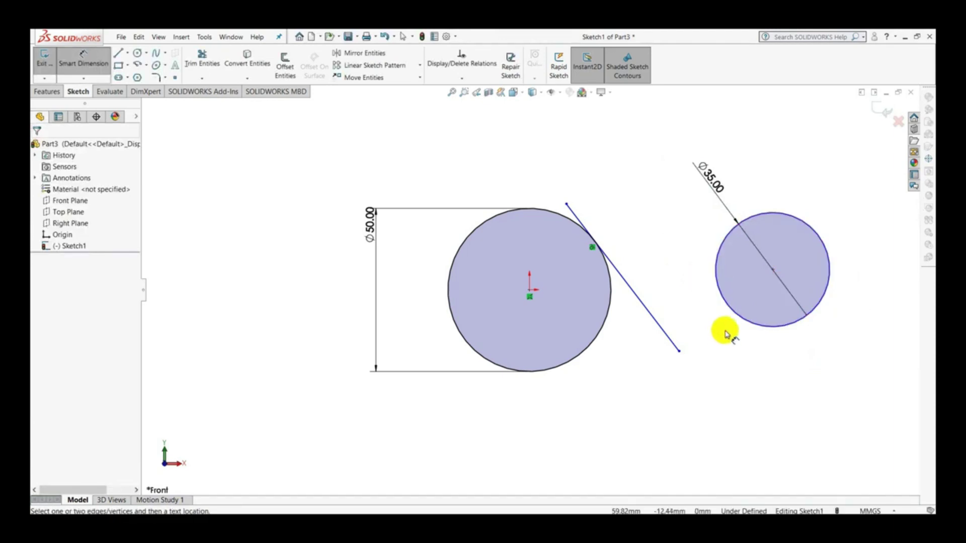
{"action": "key", "text": "Escape"}
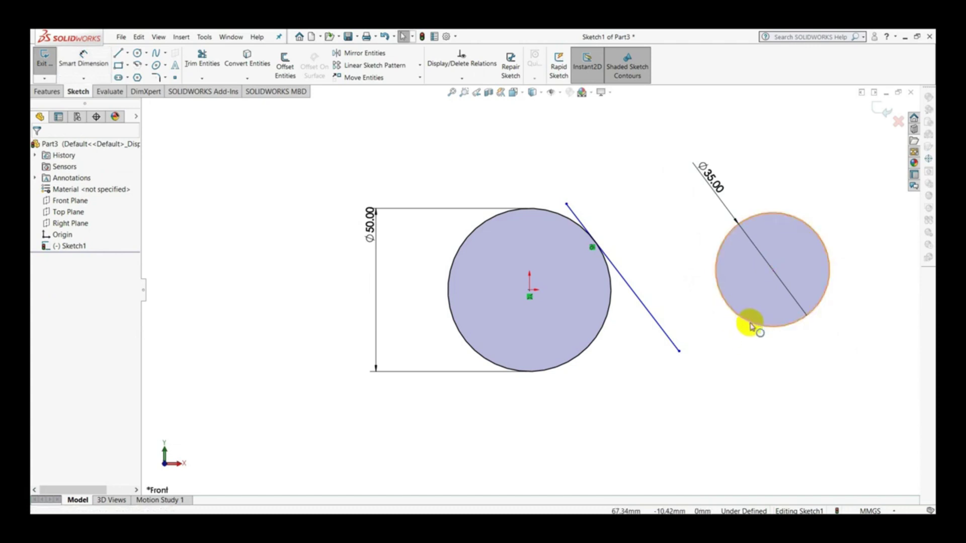
Make the slanted line tangent to the Ø35 circle
{"action": "left_click", "coordinate": [750, 327]}
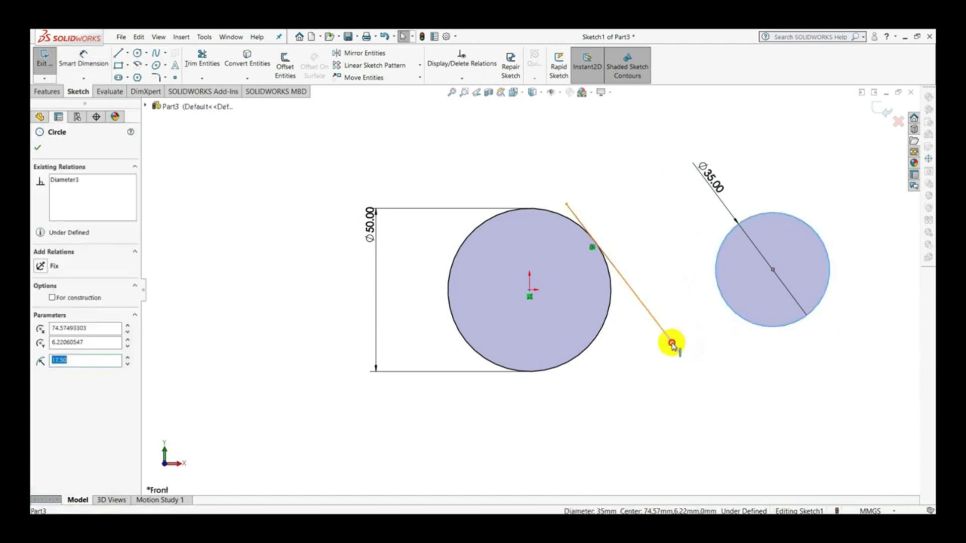
{"action": "left_click", "coordinate": [672, 346], "text": "ctrl"}
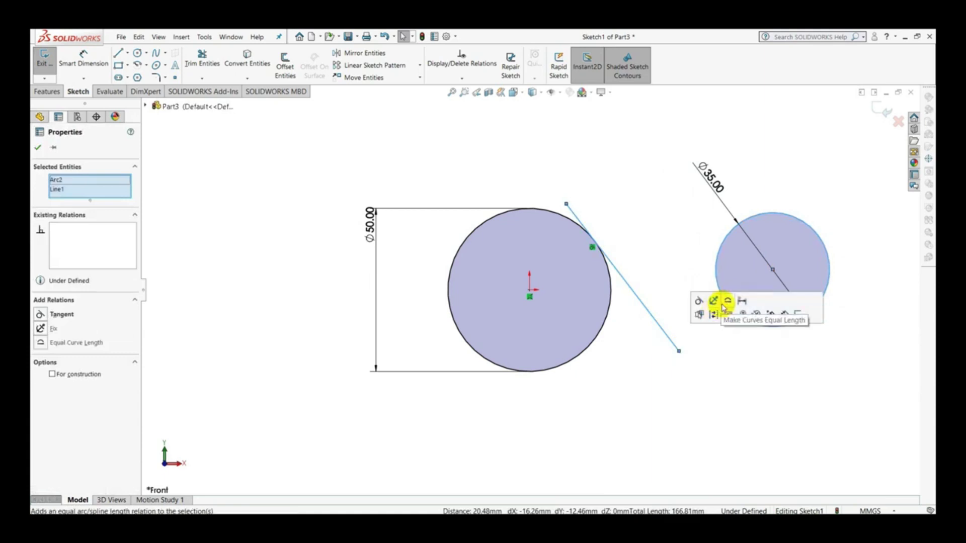
{"action": "left_click", "coordinate": [698, 302]}
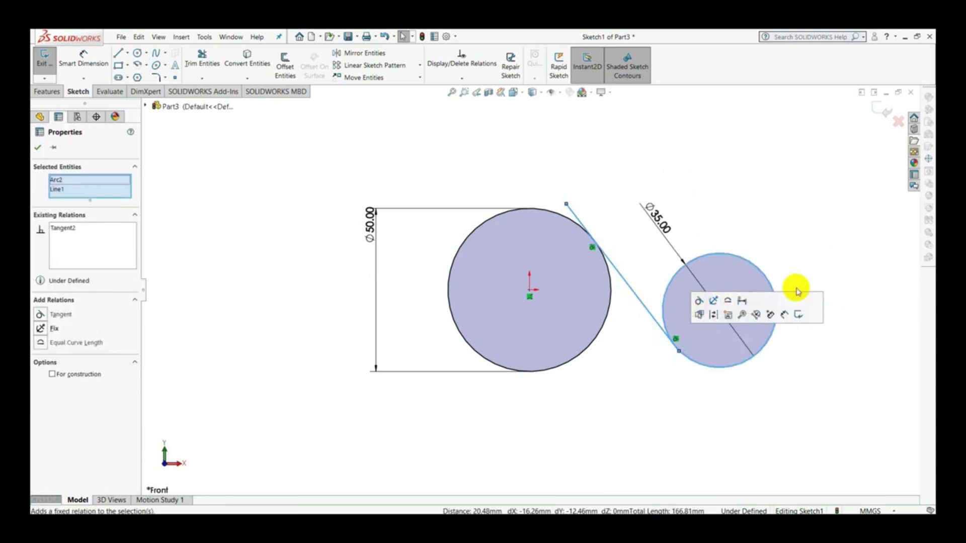
{"action": "left_click", "coordinate": [806, 370]}
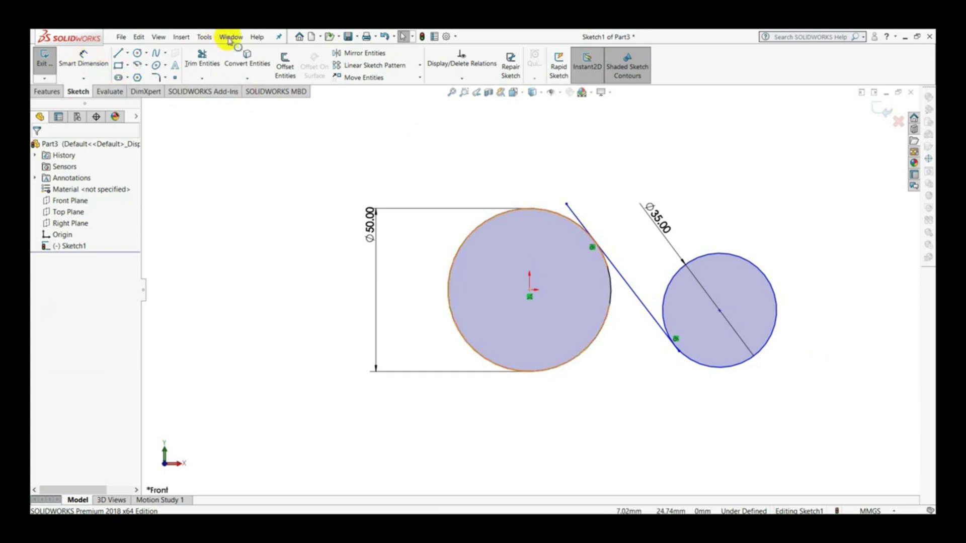
Start the Trim Entities tool from the trim/extend dropdown
{"action": "left_click", "coordinate": [202, 80]}
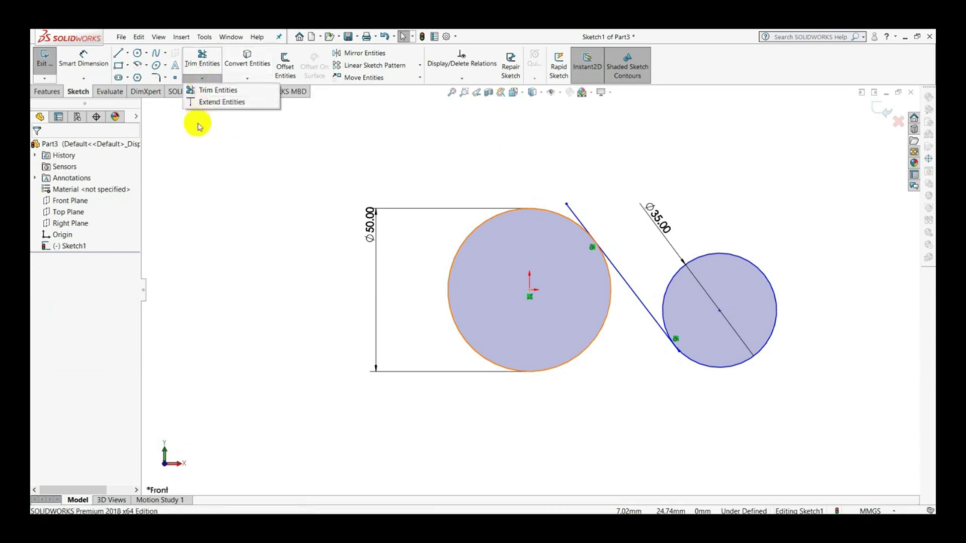
{"action": "left_click", "coordinate": [206, 91]}
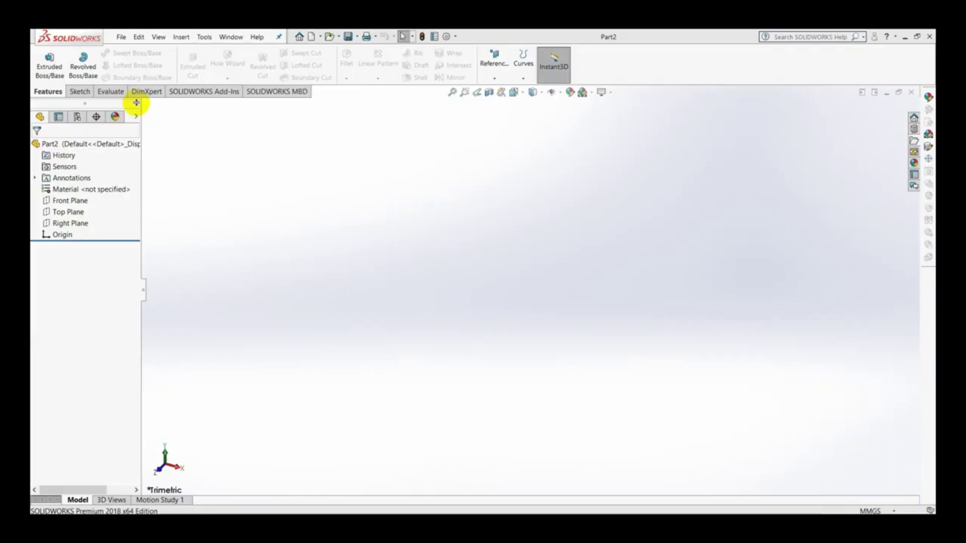
Draw a vertical centerline through the origin on the Front Plane, viewed Normal To
{"action": "left_click", "coordinate": [81, 92]}
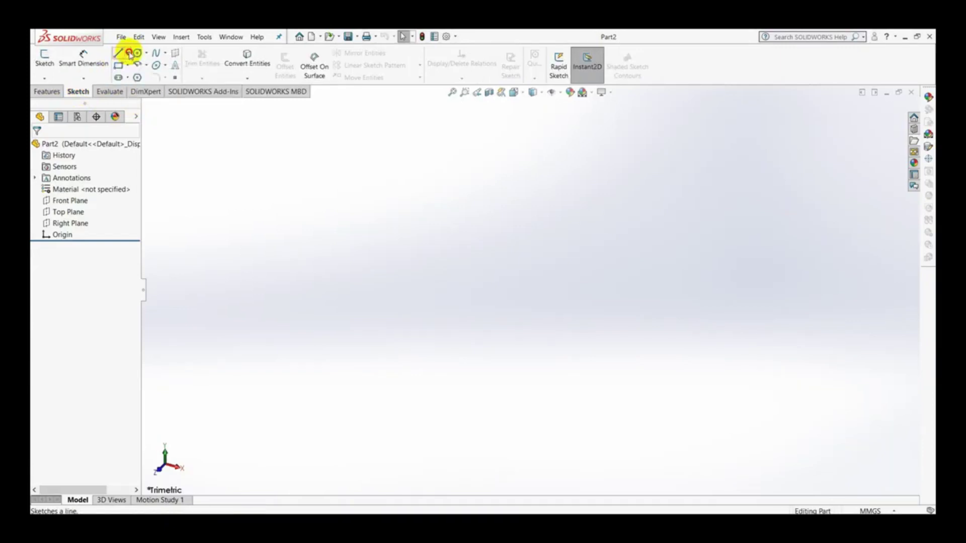
{"action": "left_click", "coordinate": [129, 53]}
{"action": "left_click", "coordinate": [134, 78]}
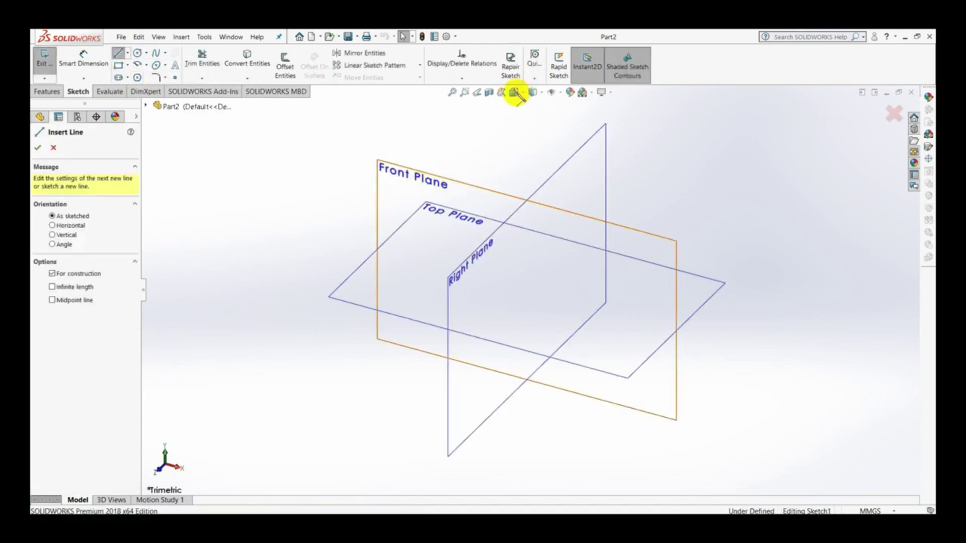
{"action": "left_click", "coordinate": [515, 93]}
{"action": "left_click", "coordinate": [567, 146]}
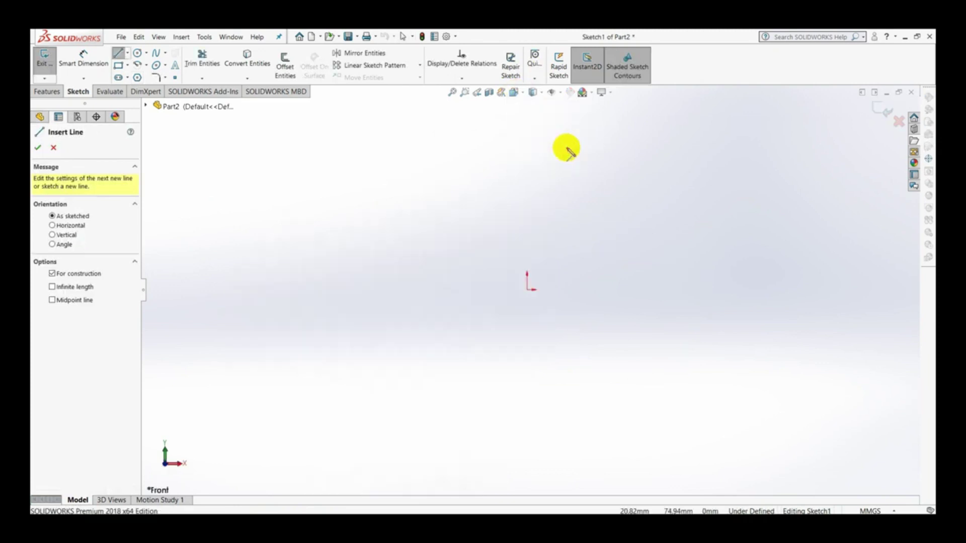
{"action": "left_click", "coordinate": [527, 290]}
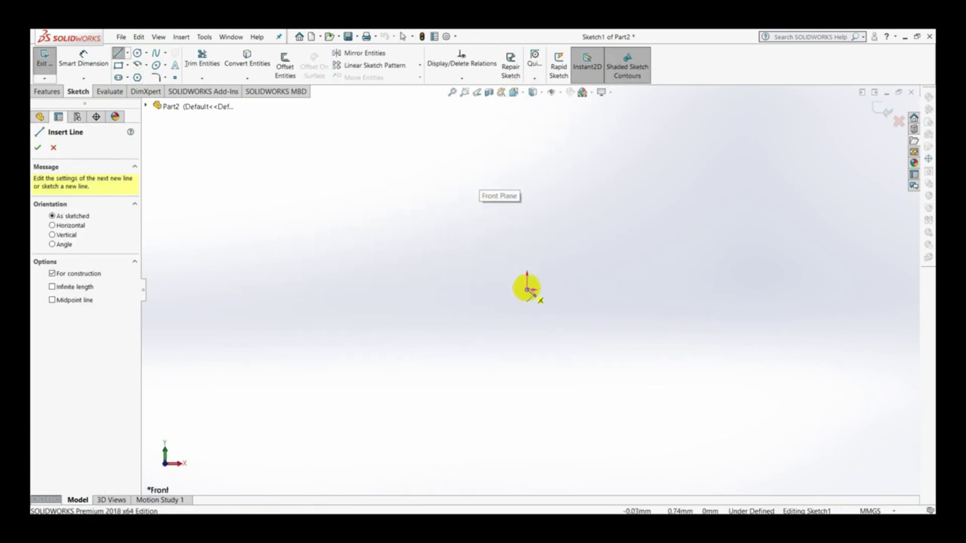
{"action": "left_click", "coordinate": [525, 140]}
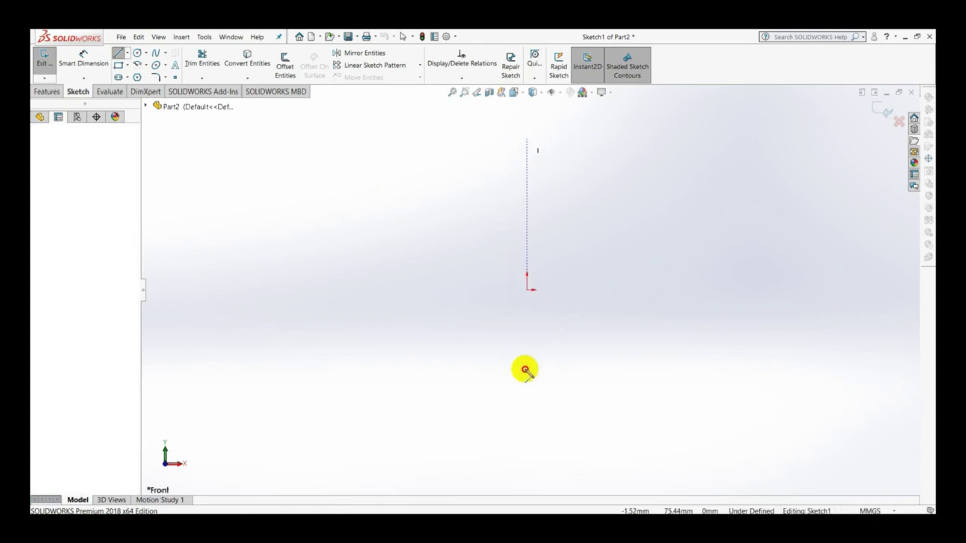
{"action": "left_click", "coordinate": [525, 403]}
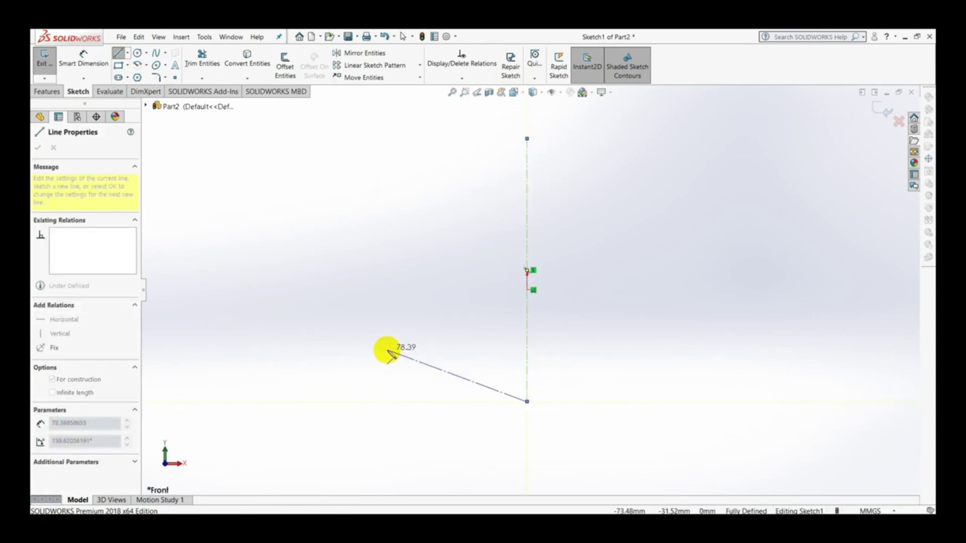
{"action": "key", "text": "Escape"}
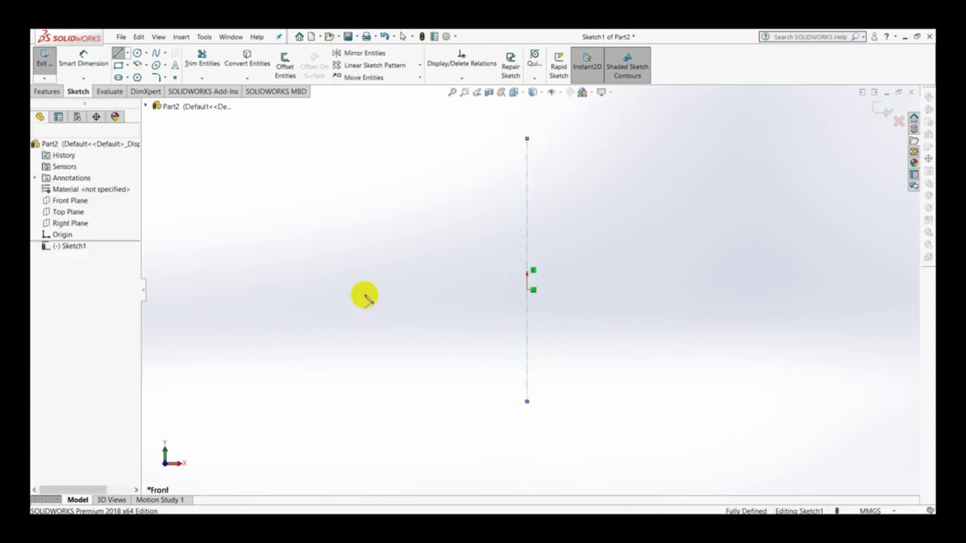
Draw a horizontal centerline from the origin out to the right
{"action": "left_click", "coordinate": [128, 53]}
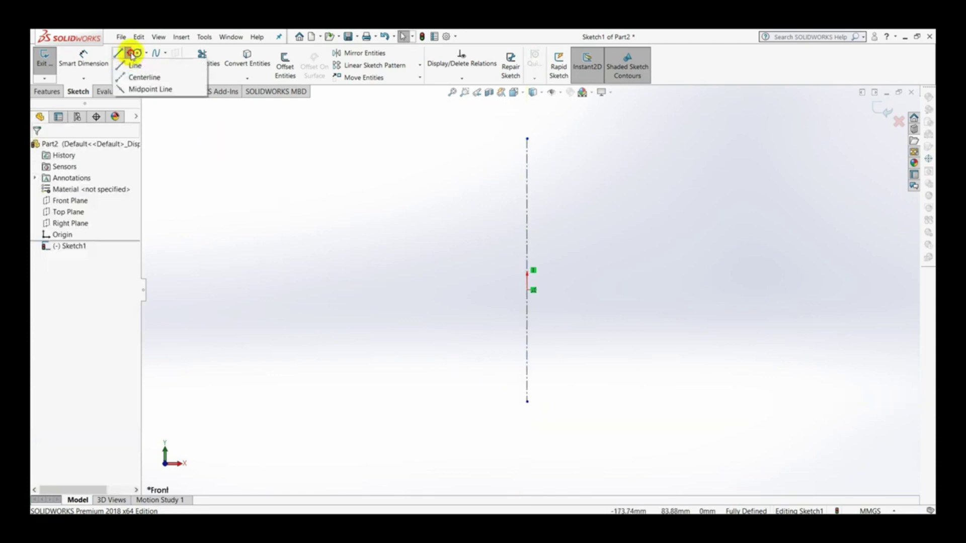
{"action": "left_click", "coordinate": [139, 75]}
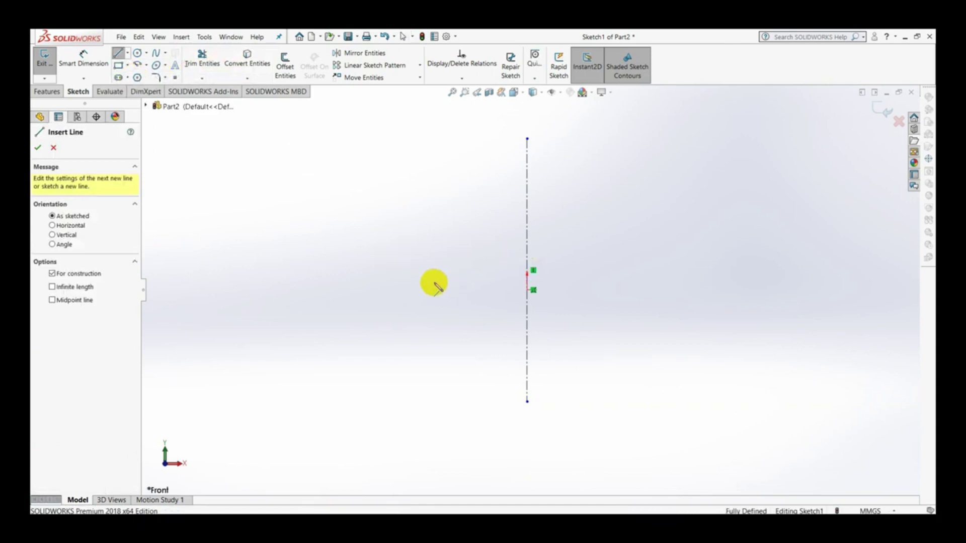
{"action": "left_click", "coordinate": [375, 294]}
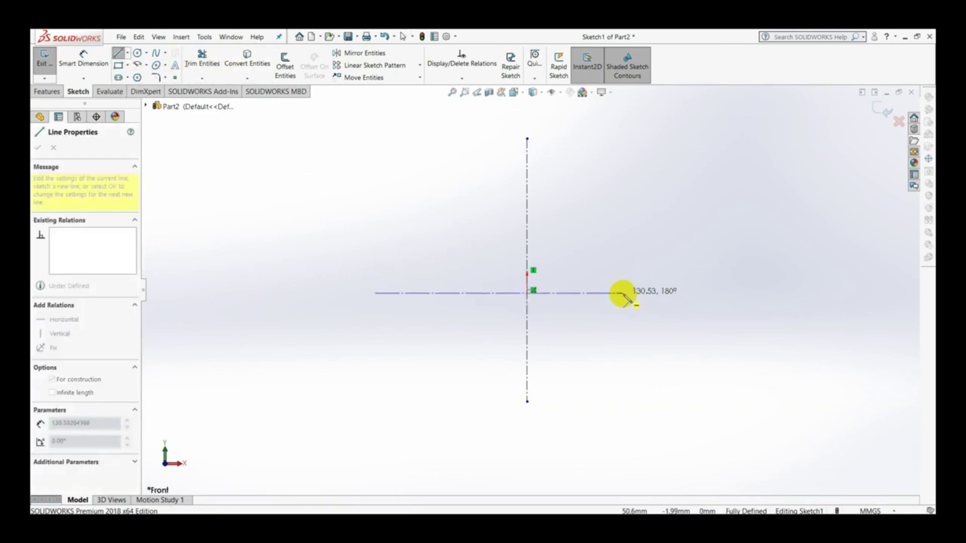
{"action": "key", "text": "Escape"}
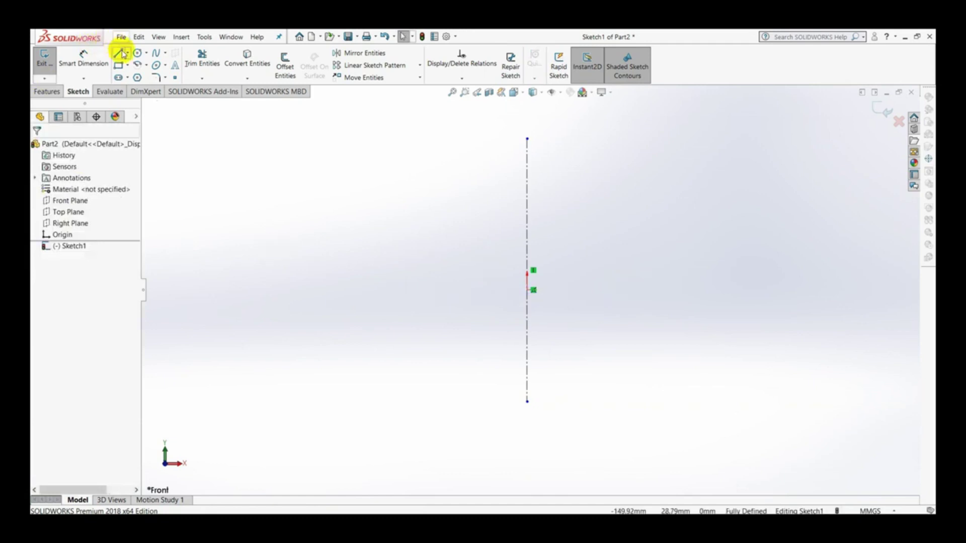
{"action": "left_click", "coordinate": [125, 53]}
{"action": "left_click", "coordinate": [137, 75]}
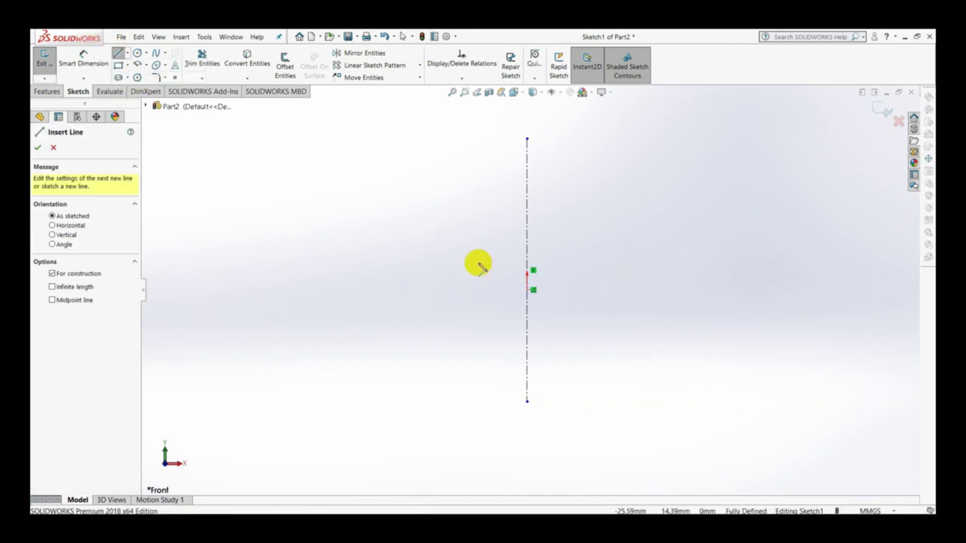
{"action": "left_click", "coordinate": [528, 291]}
{"action": "left_click", "coordinate": [765, 287]}
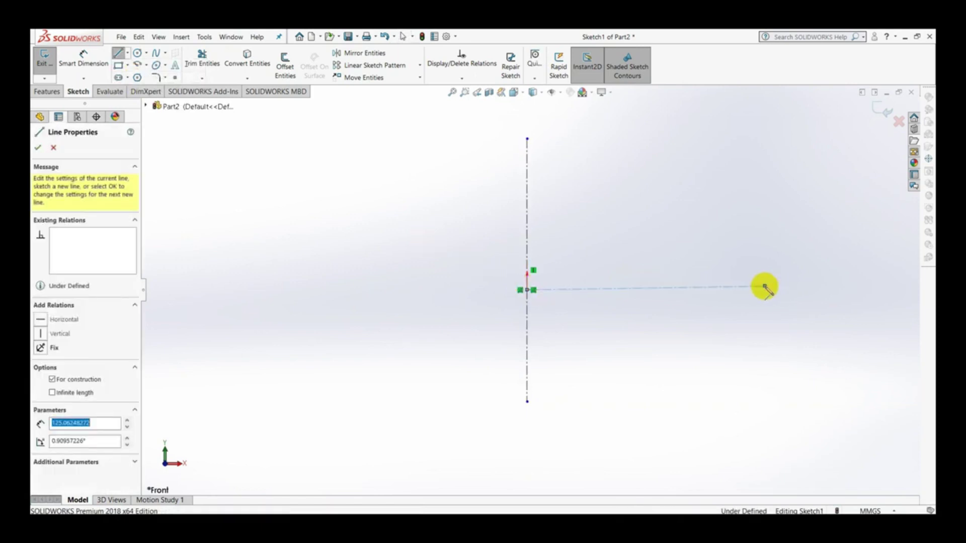
{"action": "key", "text": "Escape"}
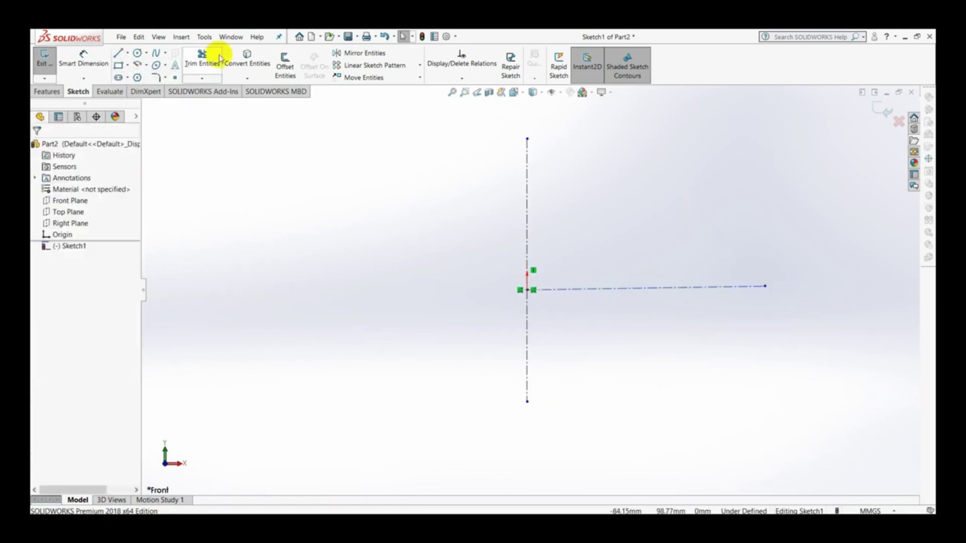
Draw a circle at the origin on the centerlines and dimension its diameter to 50
{"action": "left_click", "coordinate": [146, 53]}
{"action": "left_click", "coordinate": [150, 66]}
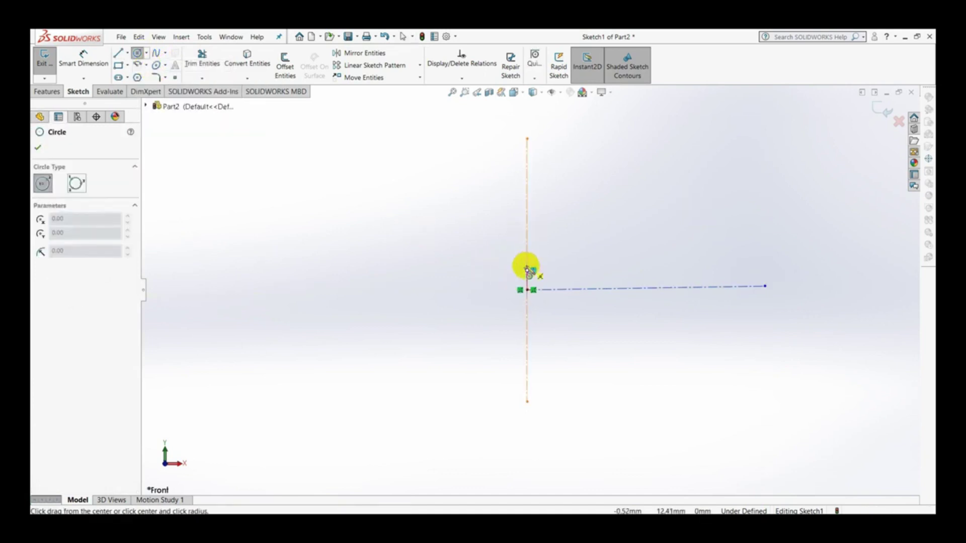
{"action": "left_click", "coordinate": [527, 290]}
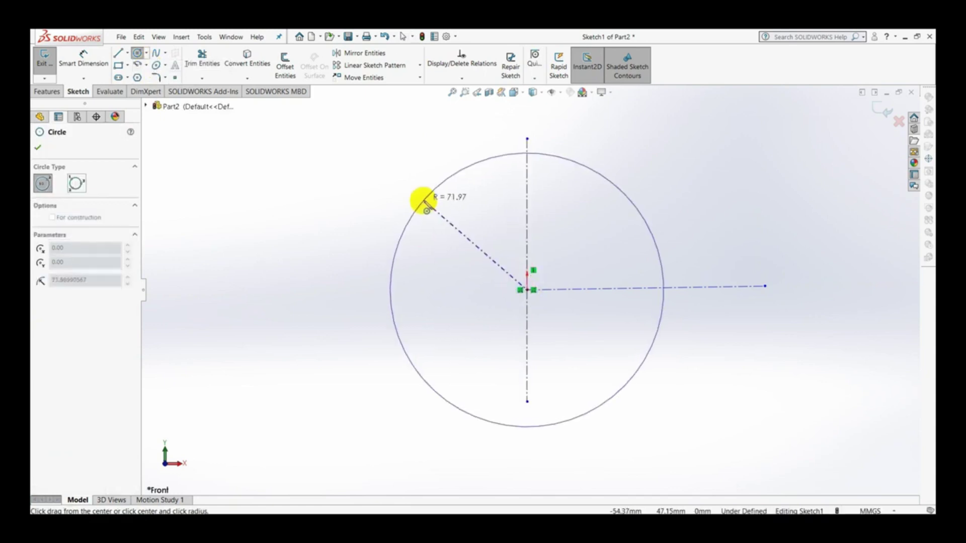
{"action": "left_click", "coordinate": [459, 259]}
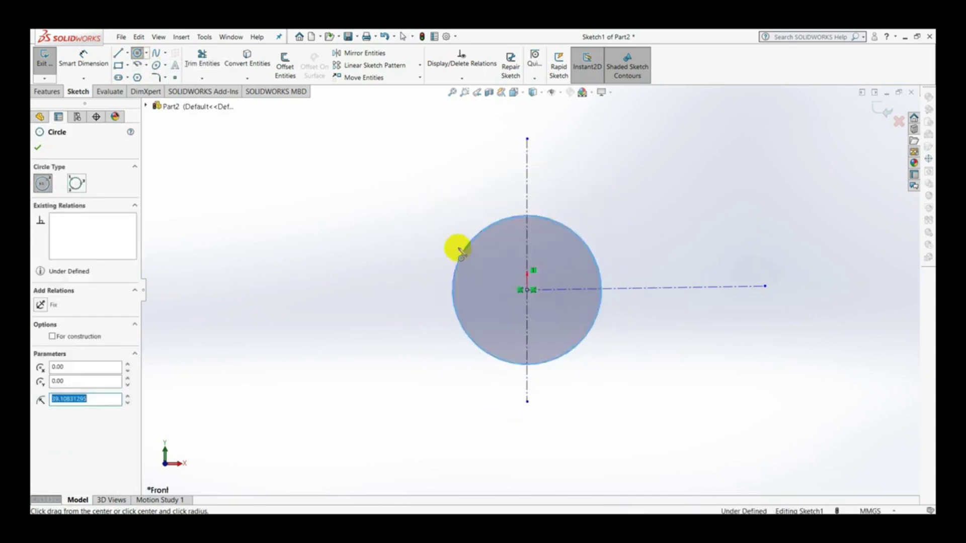
{"action": "left_click", "coordinate": [92, 57]}
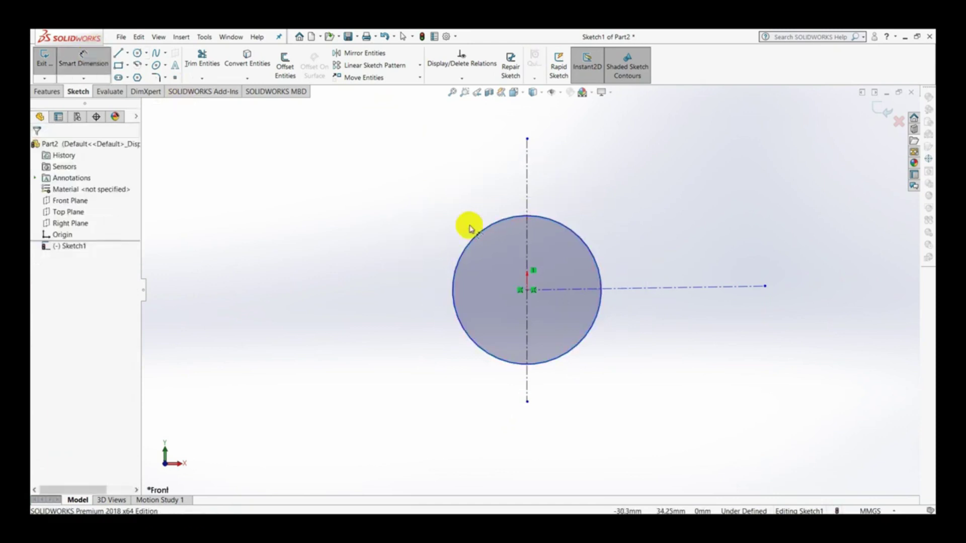
{"action": "left_click", "coordinate": [390, 210]}
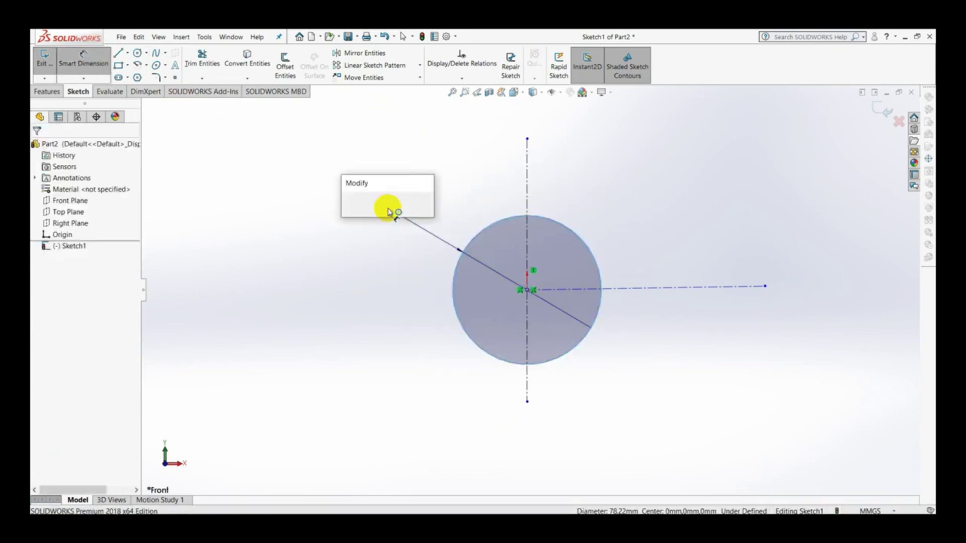
{"action": "type", "text": "50"}
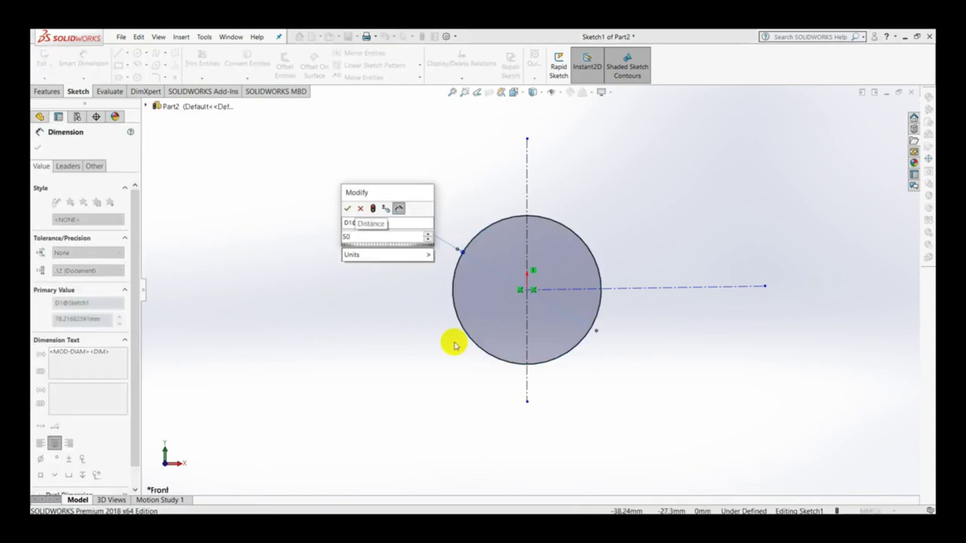
{"action": "key", "text": "Return"}
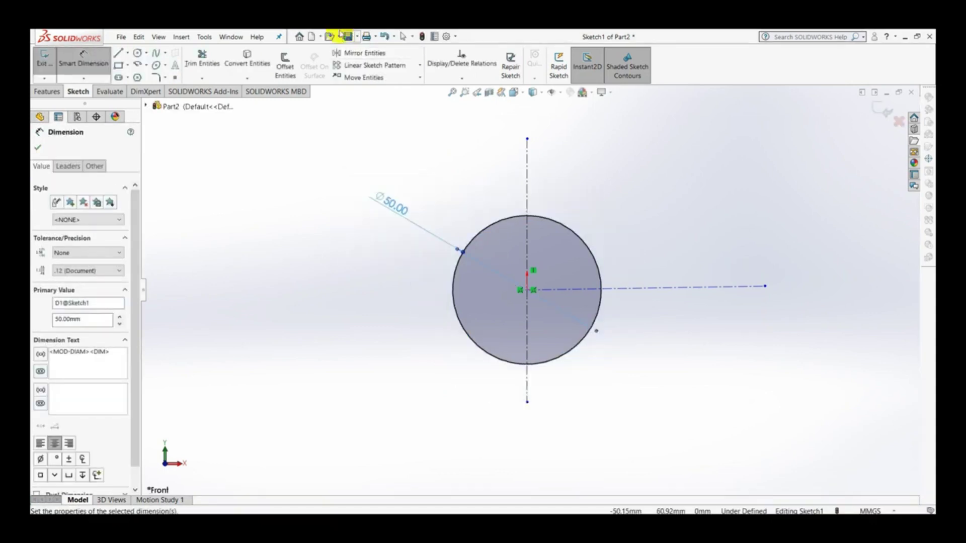
{"action": "left_click", "coordinate": [137, 53]}
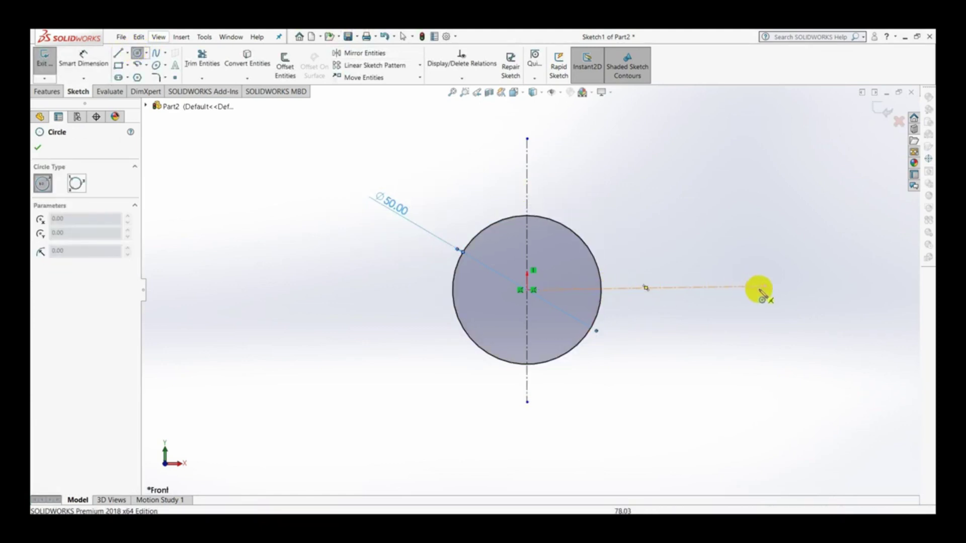
Draw a circle at the right end of the horizontal centerline and dimension it Ø50
{"action": "left_click", "coordinate": [750, 287]}
{"action": "left_click", "coordinate": [723, 228]}
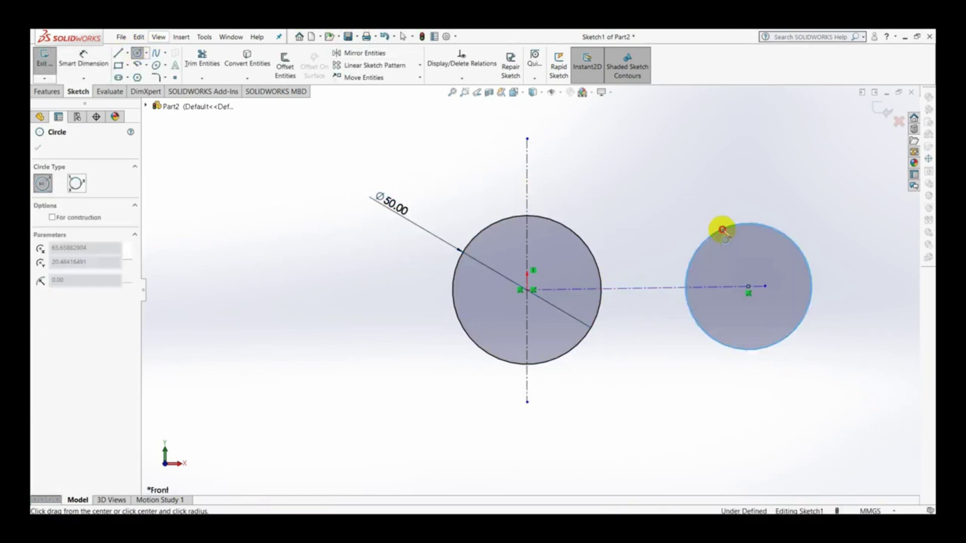
{"action": "left_click", "coordinate": [83, 59]}
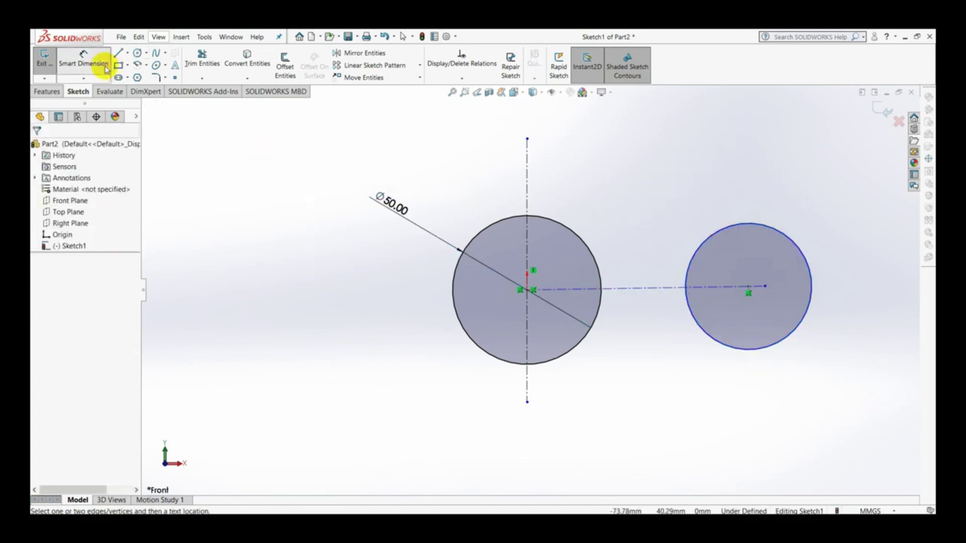
{"action": "left_click", "coordinate": [738, 225]}
{"action": "left_click", "coordinate": [733, 181]}
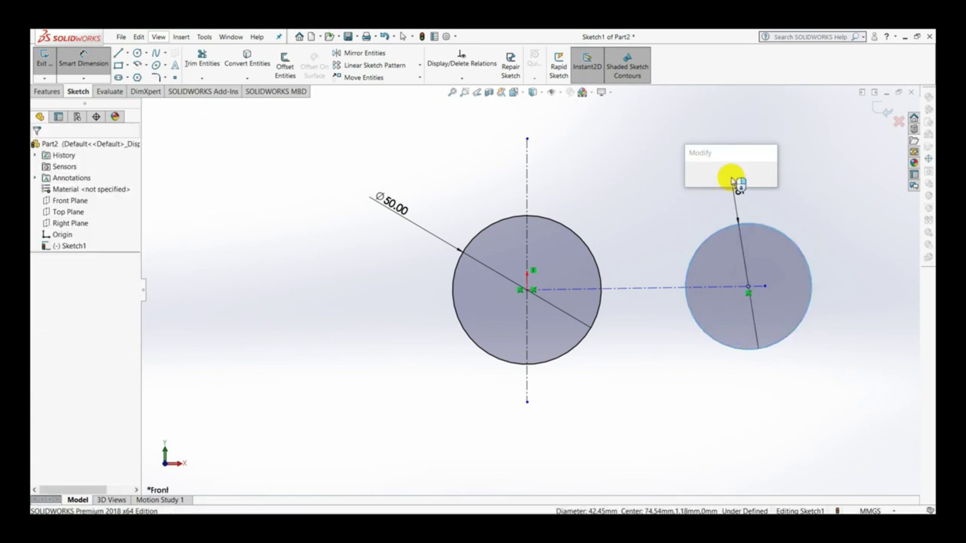
{"action": "type", "text": "50"}
{"action": "key", "text": "Return"}
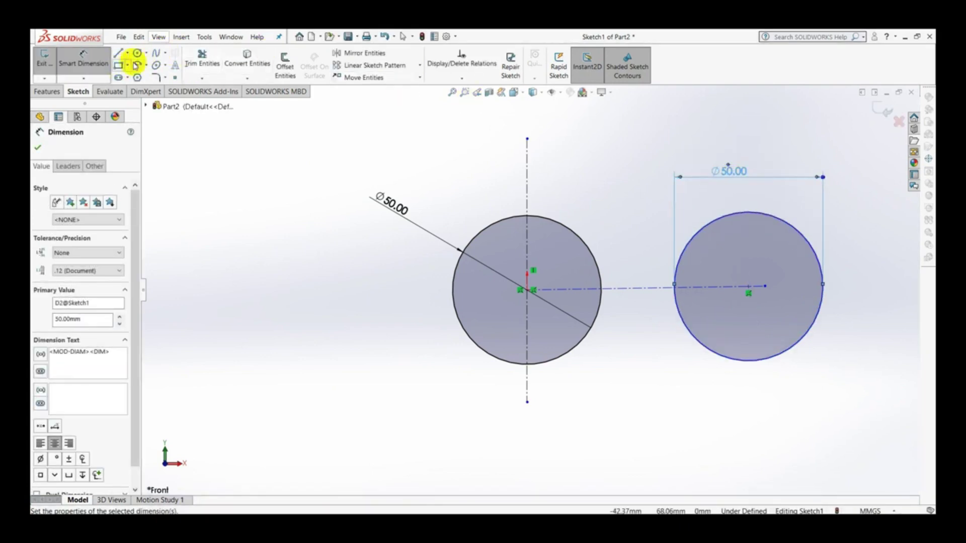
{"action": "left_click", "coordinate": [138, 53]}
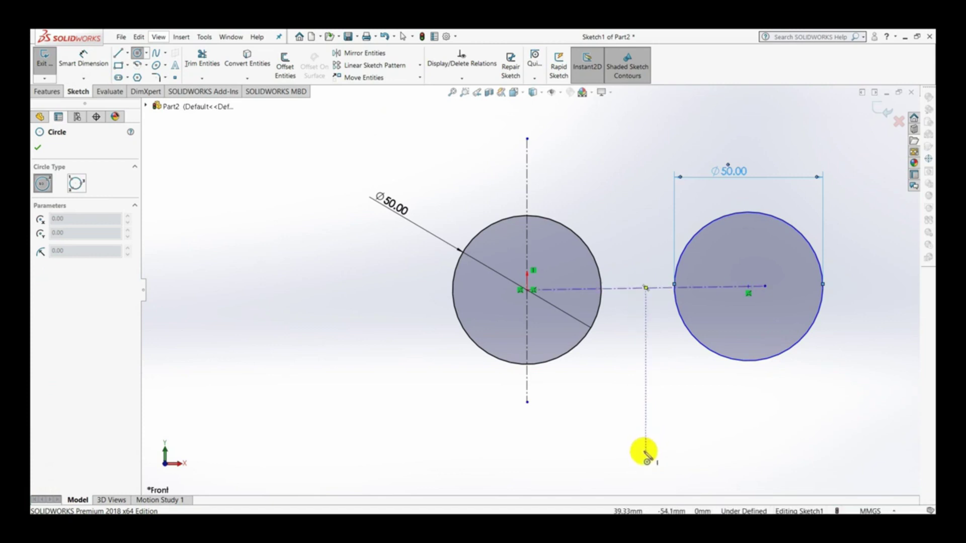
Draw a bottom circle between the two and dimension its diameter to 50 mm
{"action": "left_click", "coordinate": [637, 452]}
{"action": "left_click", "coordinate": [641, 410]}
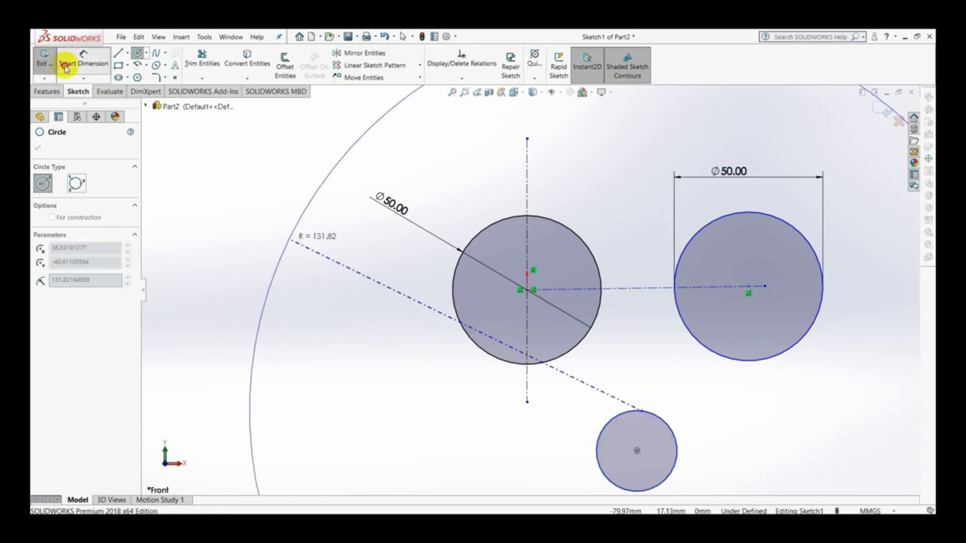
{"action": "left_click", "coordinate": [84, 58]}
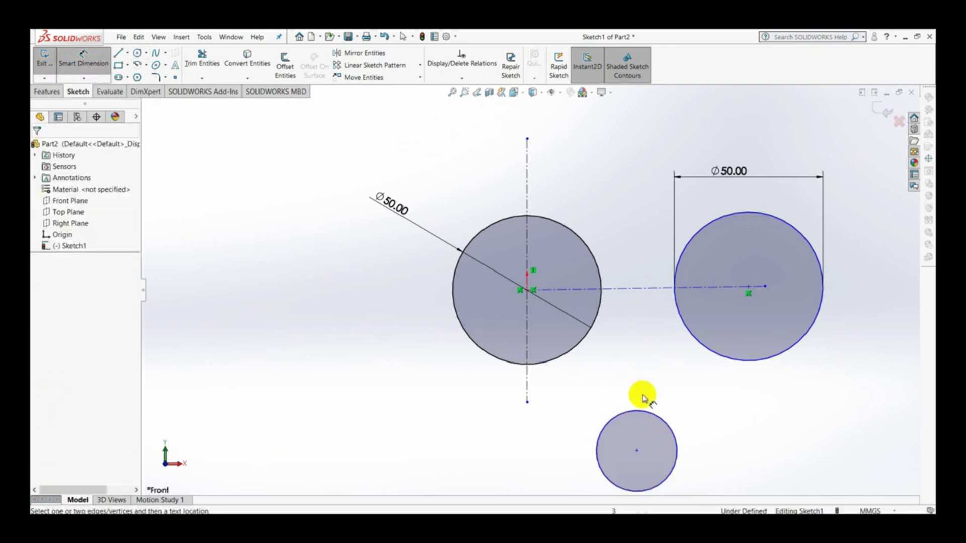
{"action": "left_click", "coordinate": [642, 410]}
{"action": "left_click", "coordinate": [637, 354]}
{"action": "type", "text": "50"}
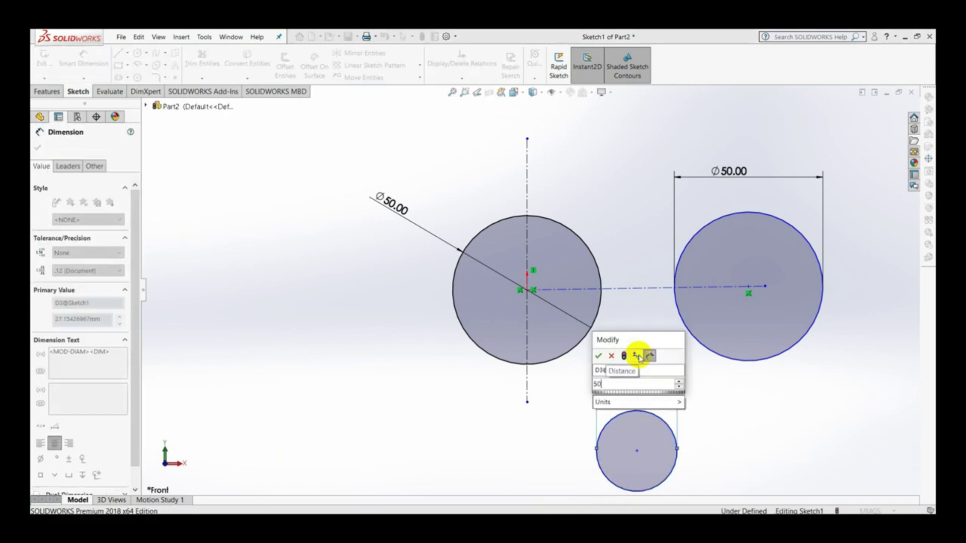
{"action": "key", "text": "Return"}
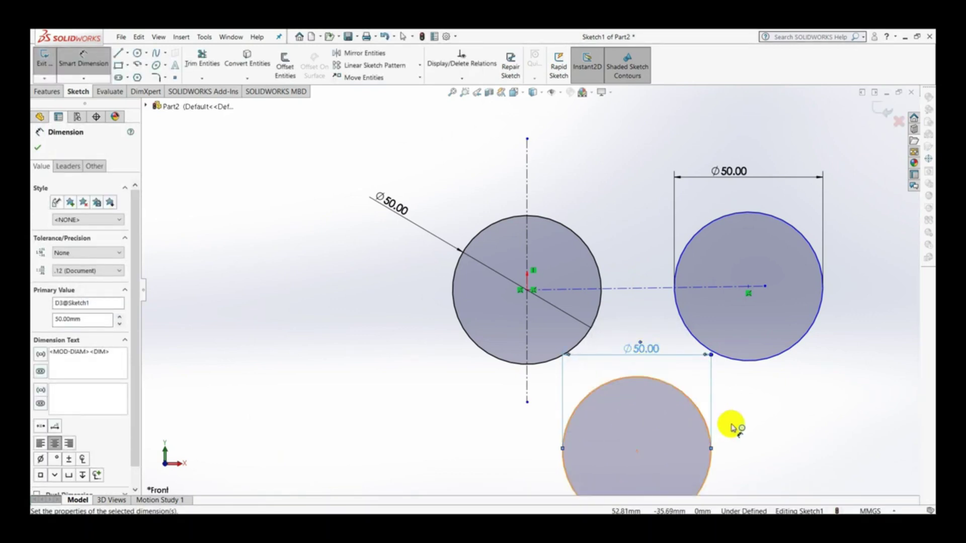
{"action": "key", "text": "f"}
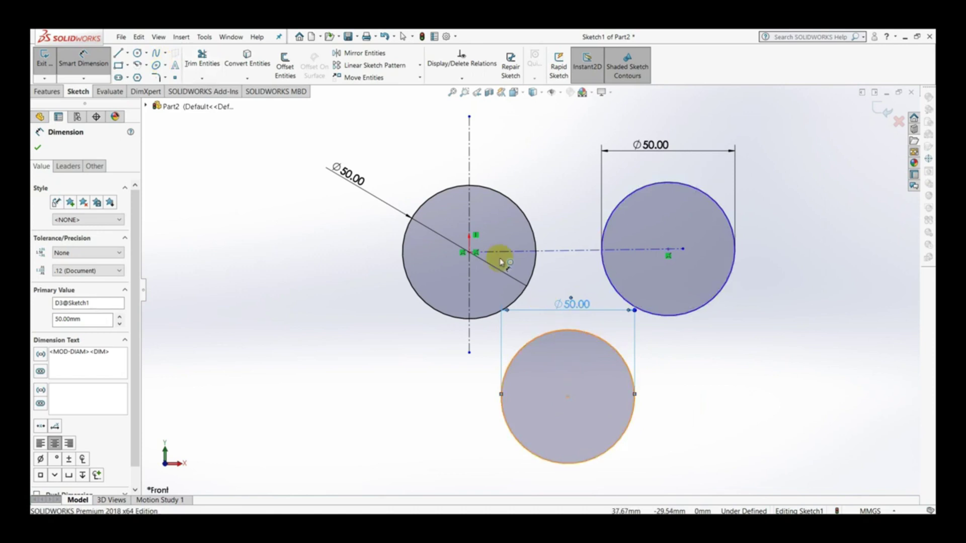
{"action": "left_click", "coordinate": [535, 274]}
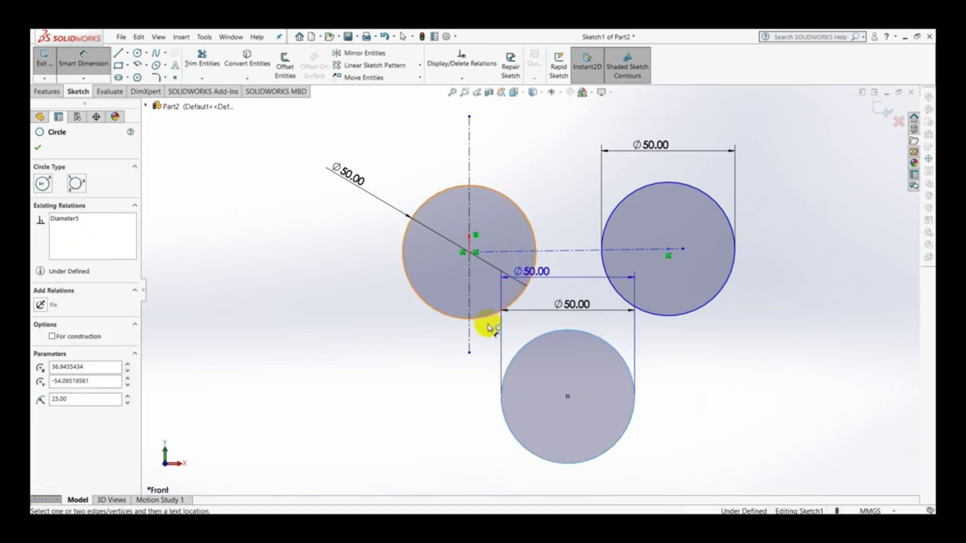
Dimension the horizontal centre spacings: left-to-bottom 40 mm and bottom-to-right 40 mm
{"action": "left_click", "coordinate": [446, 374]}
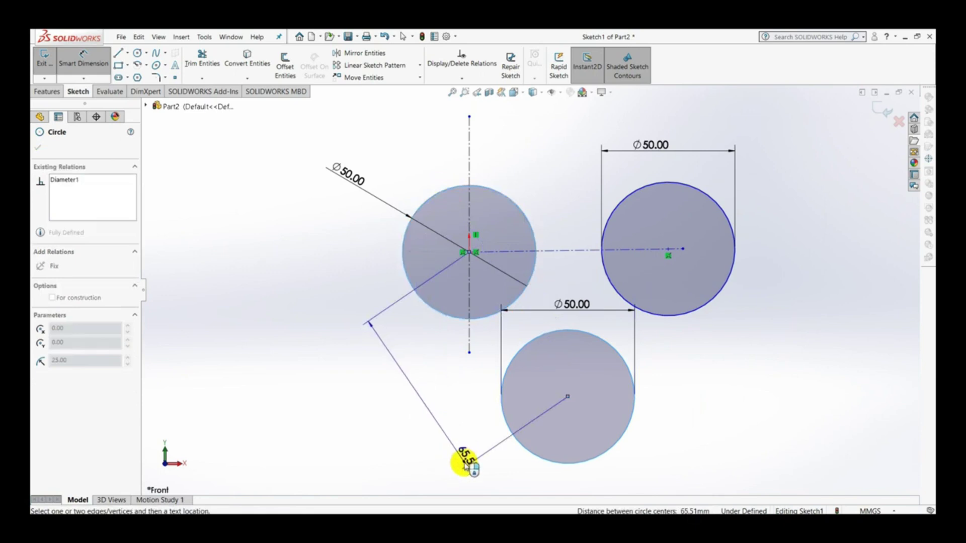
{"action": "left_click", "coordinate": [498, 481]}
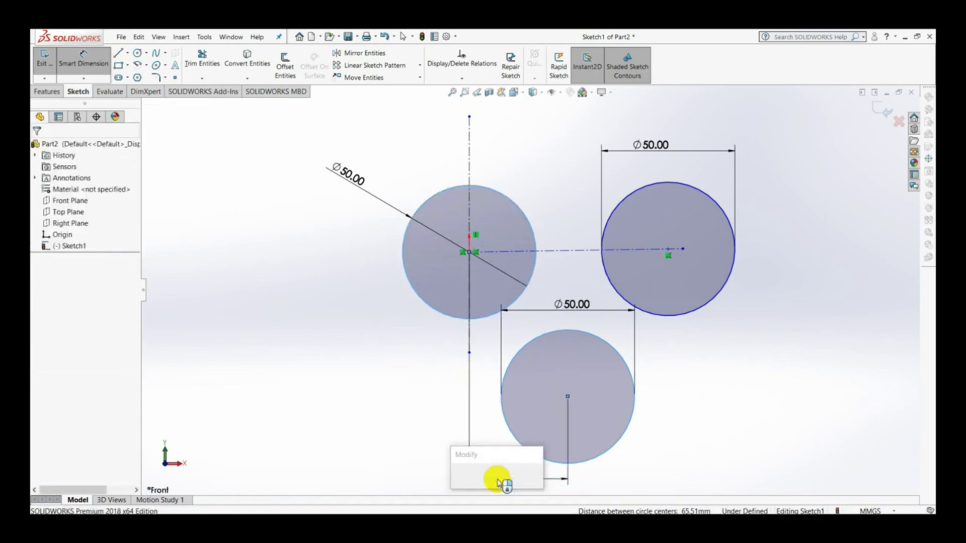
{"action": "type", "text": "40"}
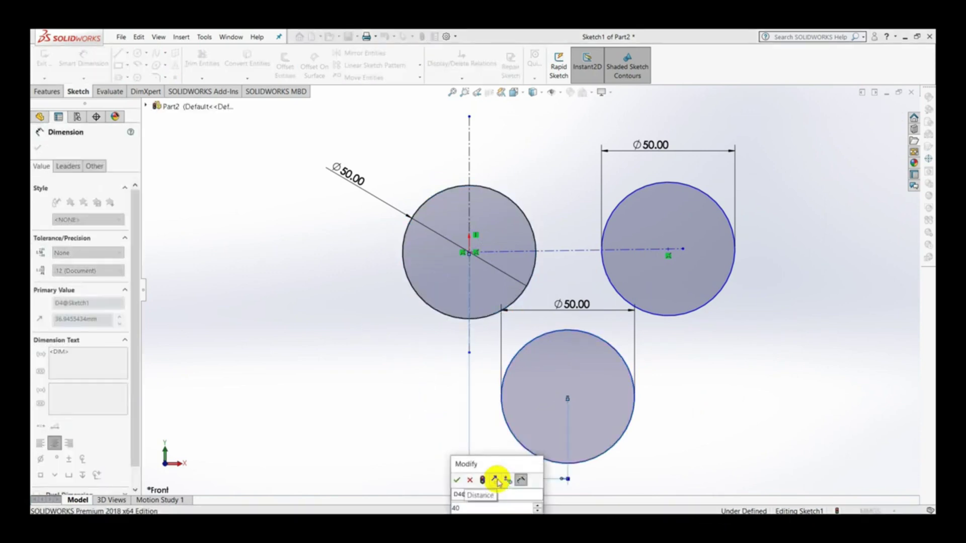
{"action": "key", "text": "Return"}
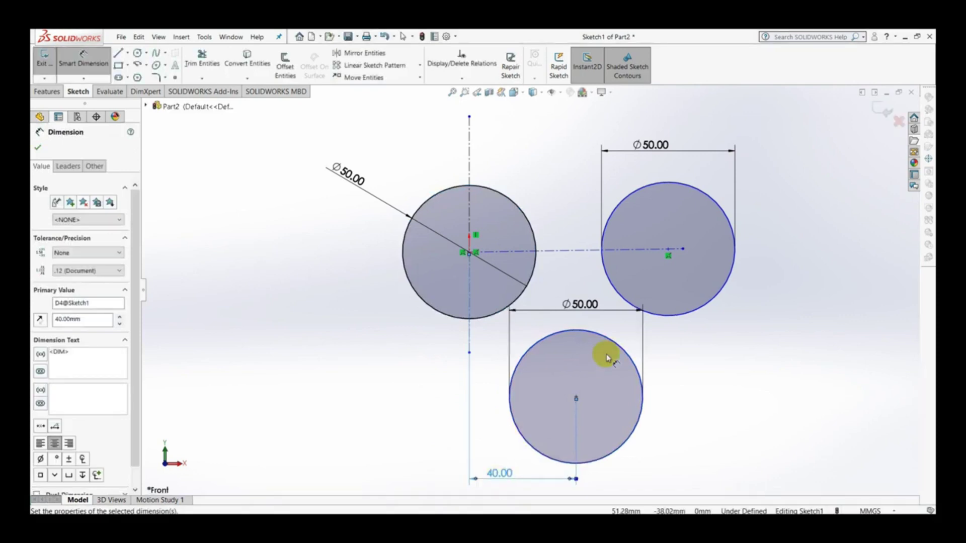
{"action": "left_click", "coordinate": [625, 351]}
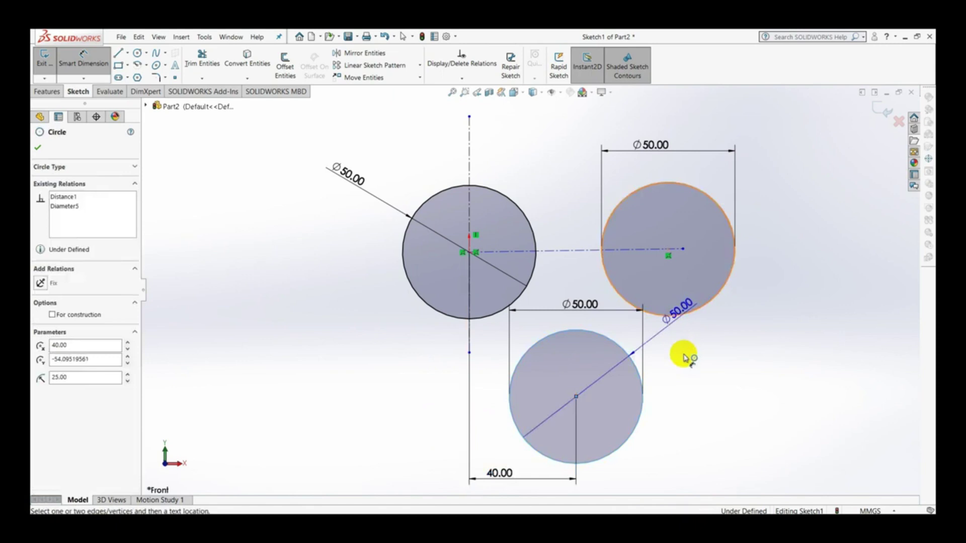
{"action": "left_click", "coordinate": [684, 386]}
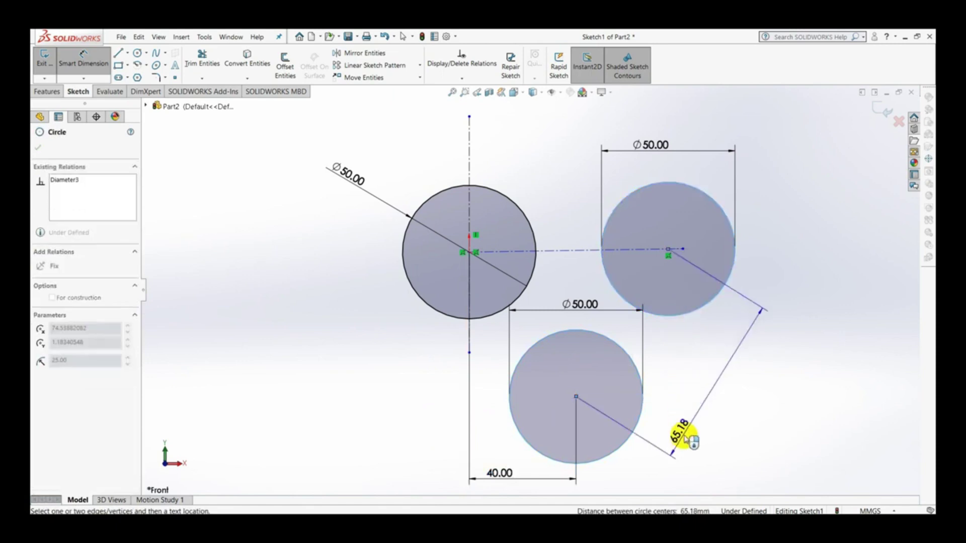
{"action": "left_click", "coordinate": [652, 479]}
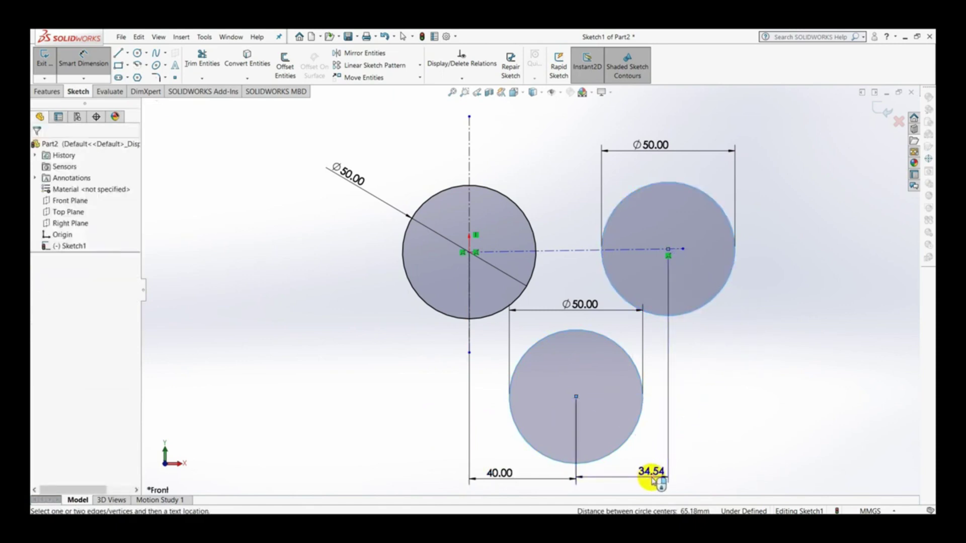
{"action": "type", "text": "40"}
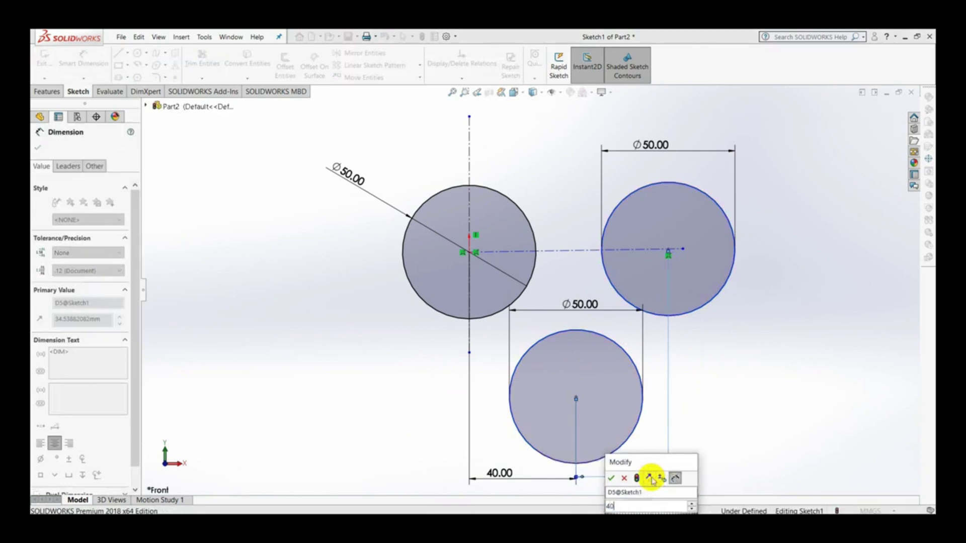
{"action": "key", "text": "Return"}
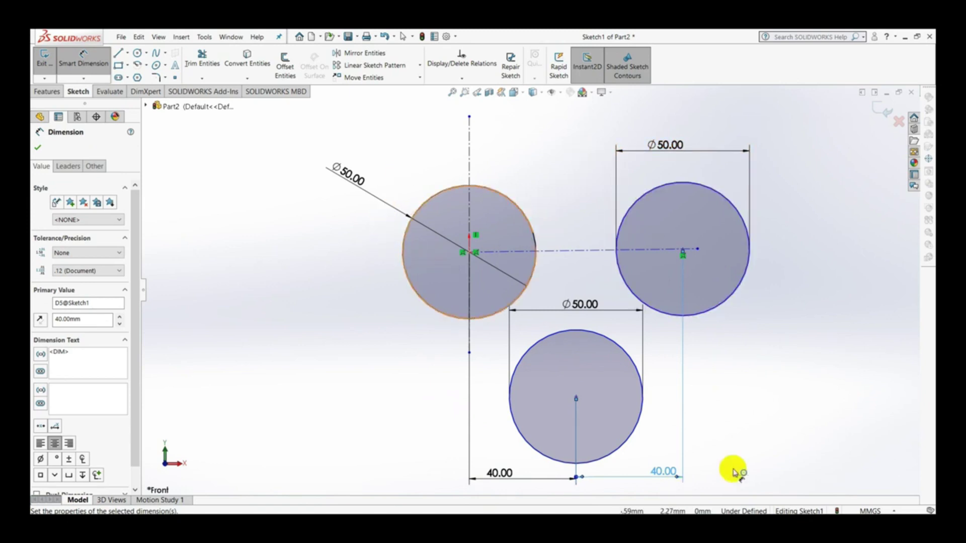
{"action": "left_click", "coordinate": [683, 254]}
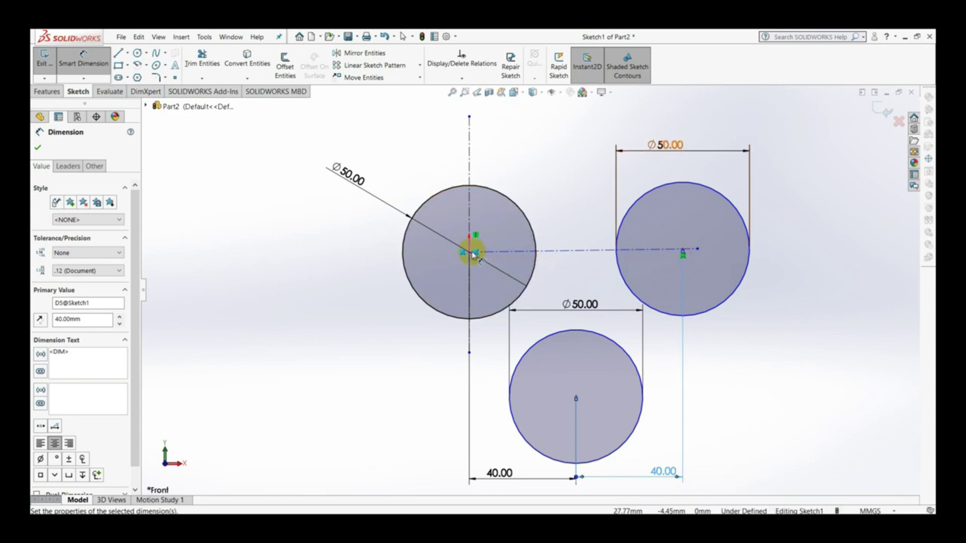
Sketch a circle above the right-hand circle and dimension its diameter to 40 mm
{"action": "left_click", "coordinate": [138, 52]}
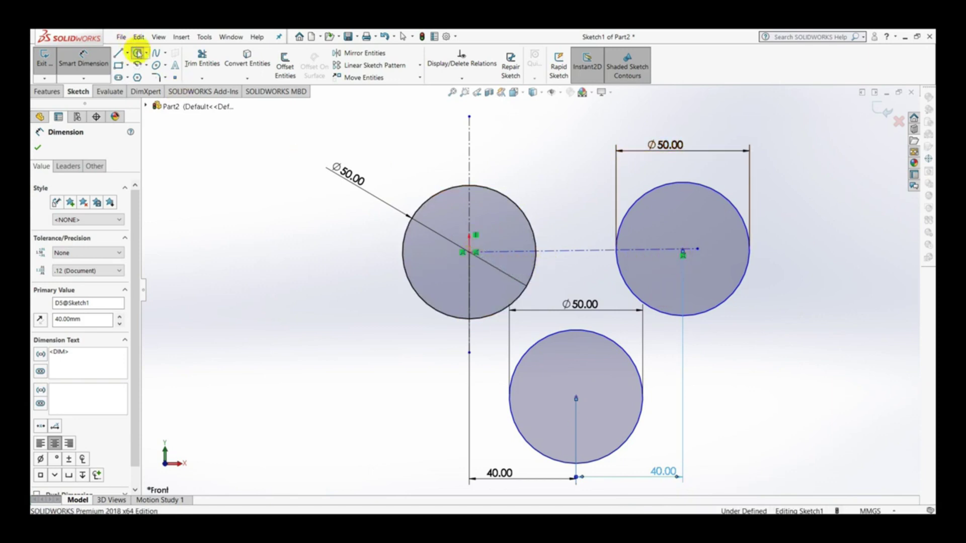
{"action": "left_click", "coordinate": [562, 122]}
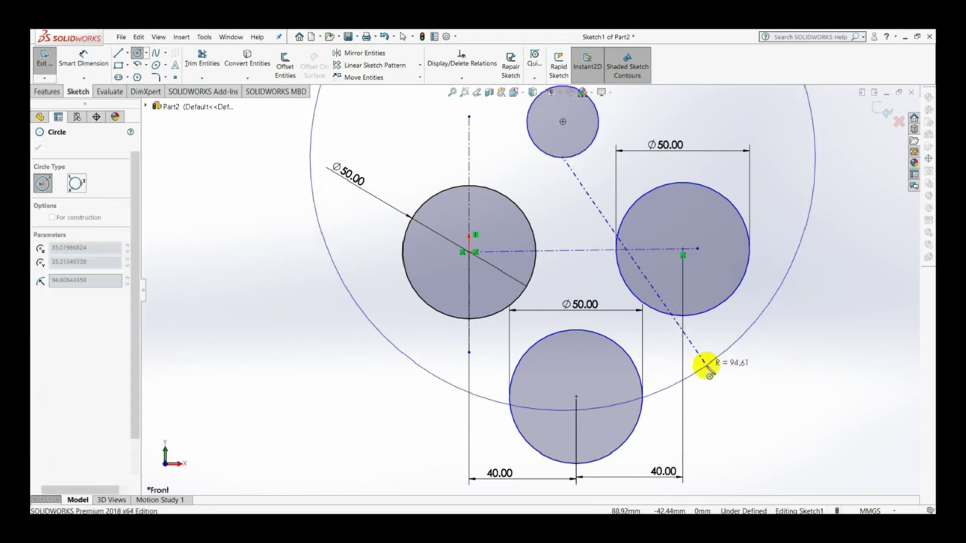
{"action": "key", "text": "Escape"}
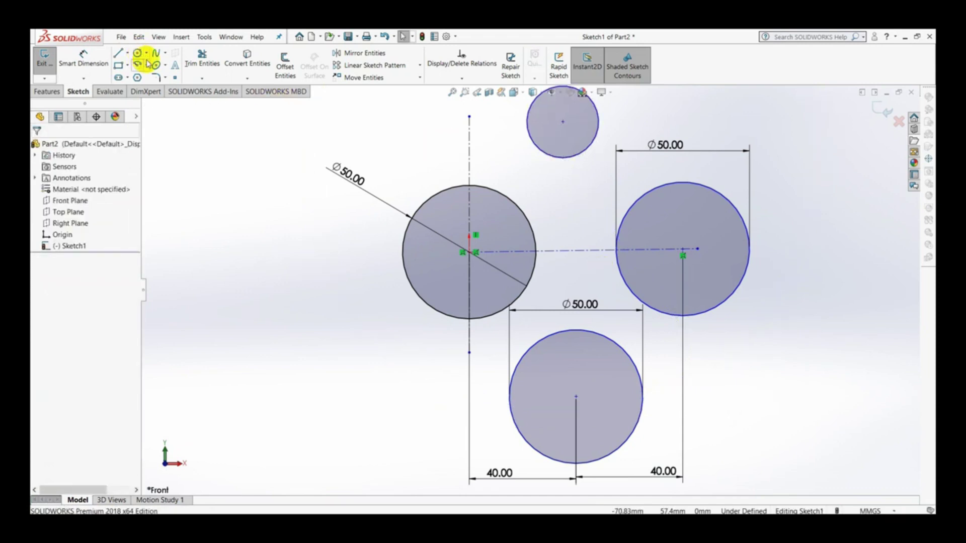
{"action": "left_click", "coordinate": [94, 68]}
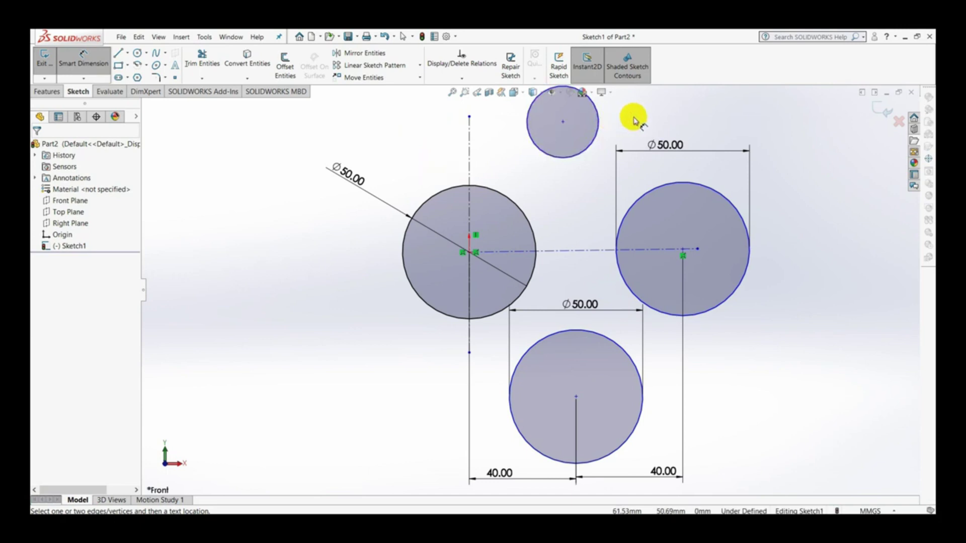
{"action": "left_click", "coordinate": [596, 135]}
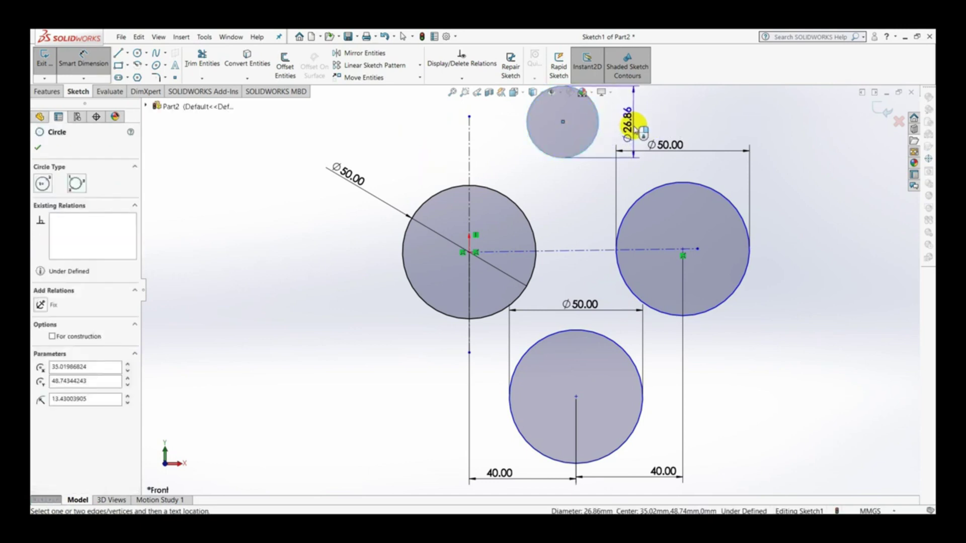
{"action": "left_click", "coordinate": [635, 130]}
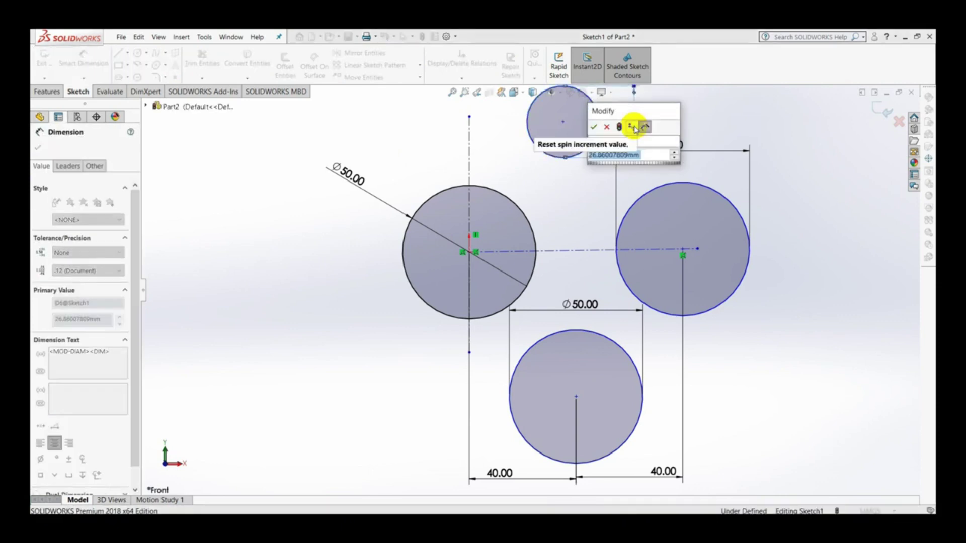
{"action": "type", "text": "40"}
{"action": "key", "text": "Return"}
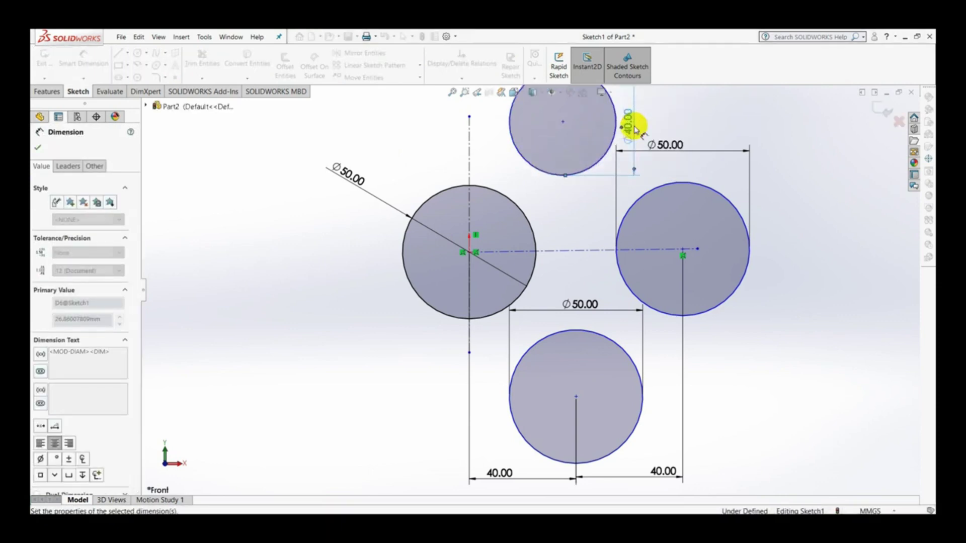
{"action": "left_click", "coordinate": [344, 166]}
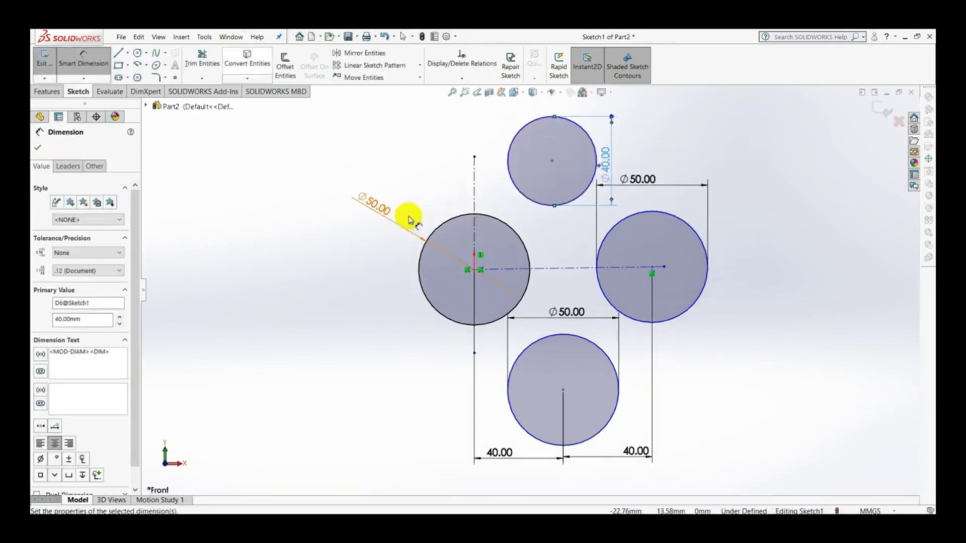
Make the top 40 mm circle tangent to the left 50 mm circle
{"action": "left_click", "coordinate": [137, 53]}
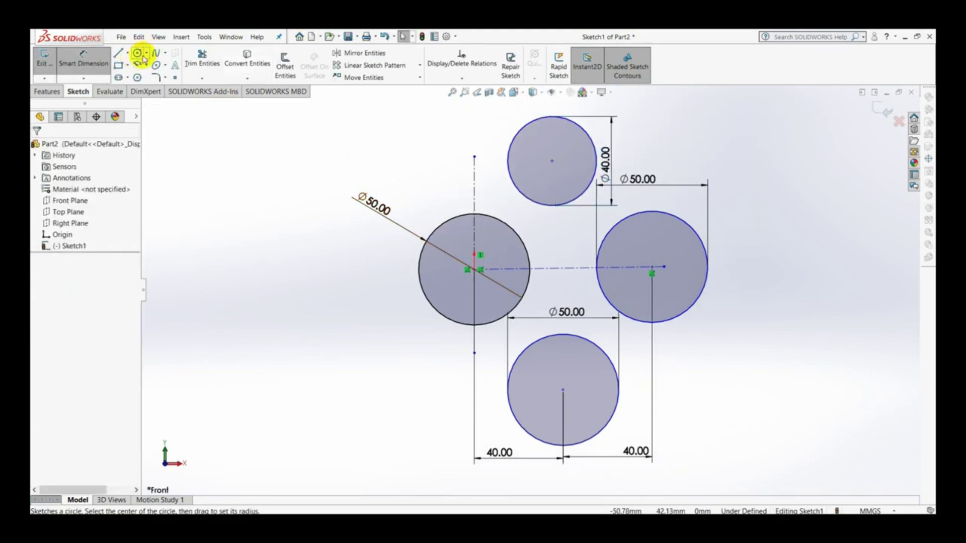
{"action": "left_click", "coordinate": [517, 141]}
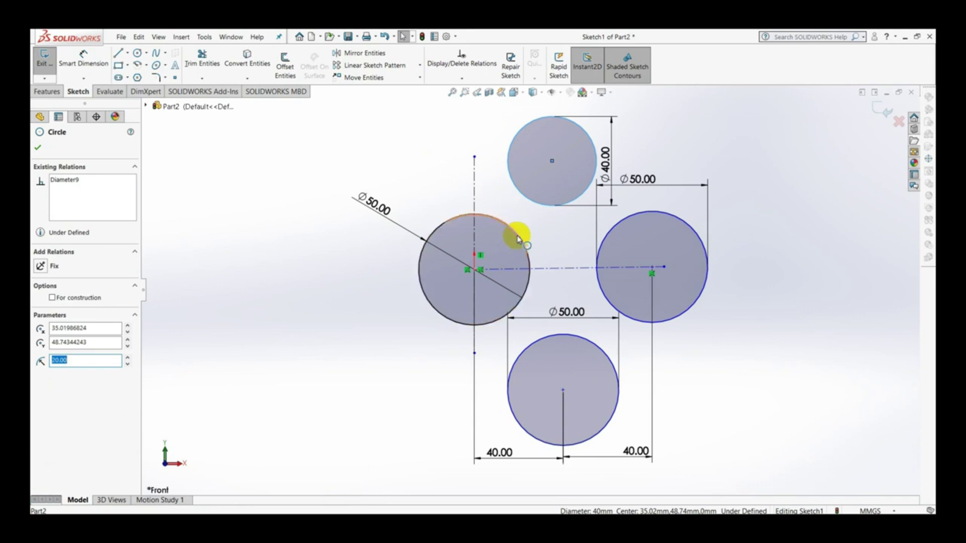
{"action": "left_click", "coordinate": [518, 240], "text": "ctrl"}
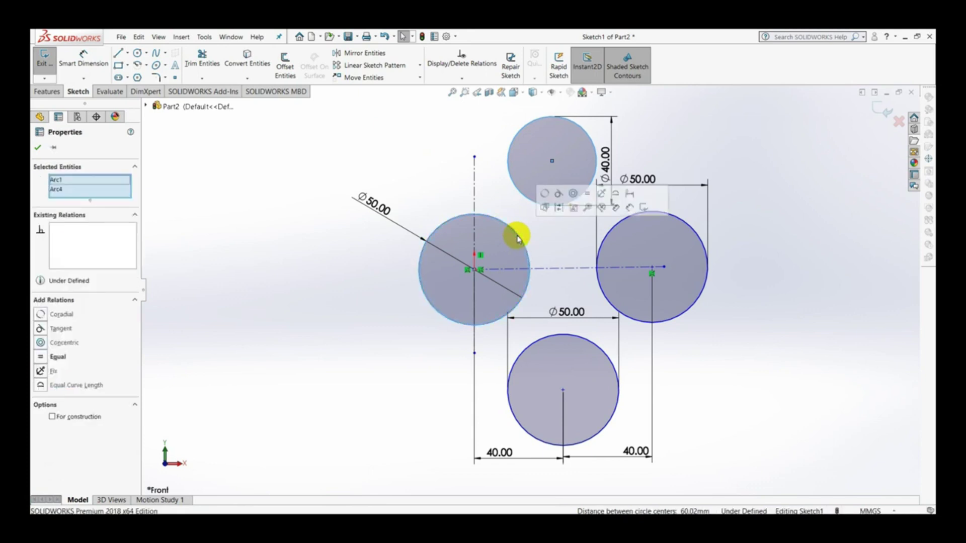
{"action": "left_click", "coordinate": [559, 194]}
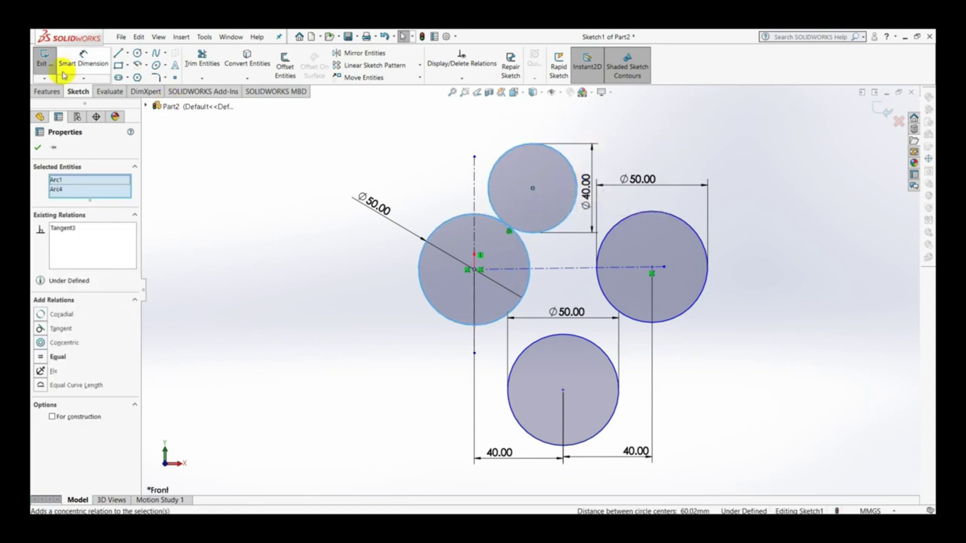
{"action": "left_click", "coordinate": [39, 149]}
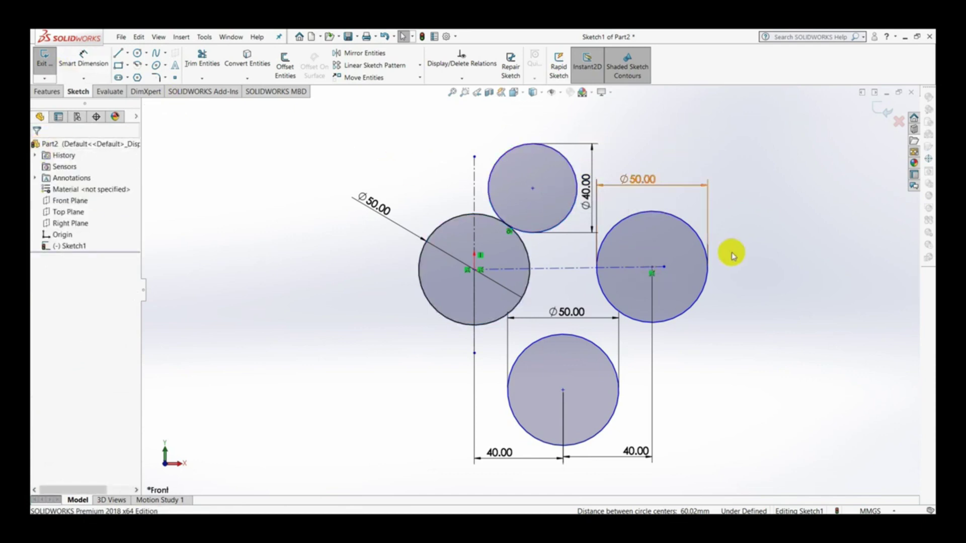
Make the top circle tangent to the right 50 mm circle as well
{"action": "left_click", "coordinate": [569, 163]}
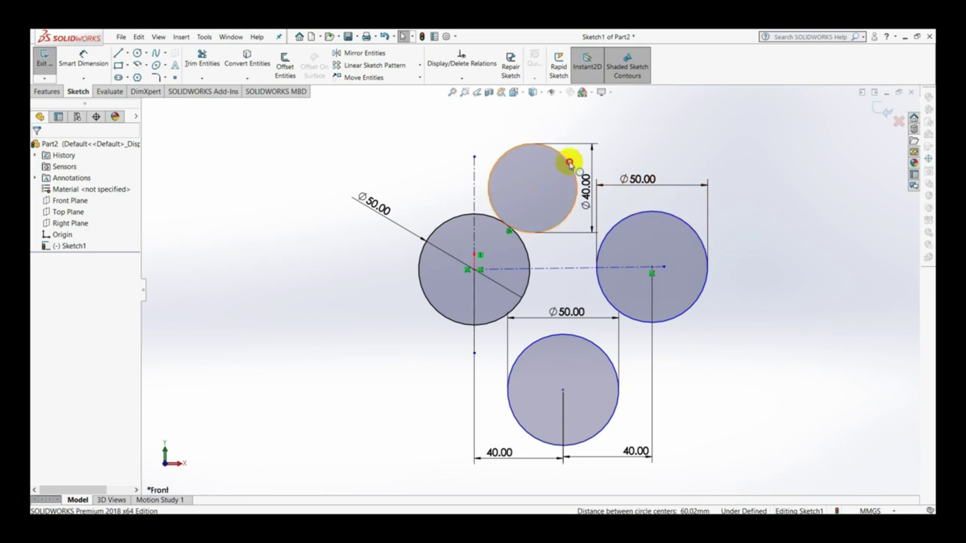
{"action": "left_click", "coordinate": [626, 219], "text": "ctrl"}
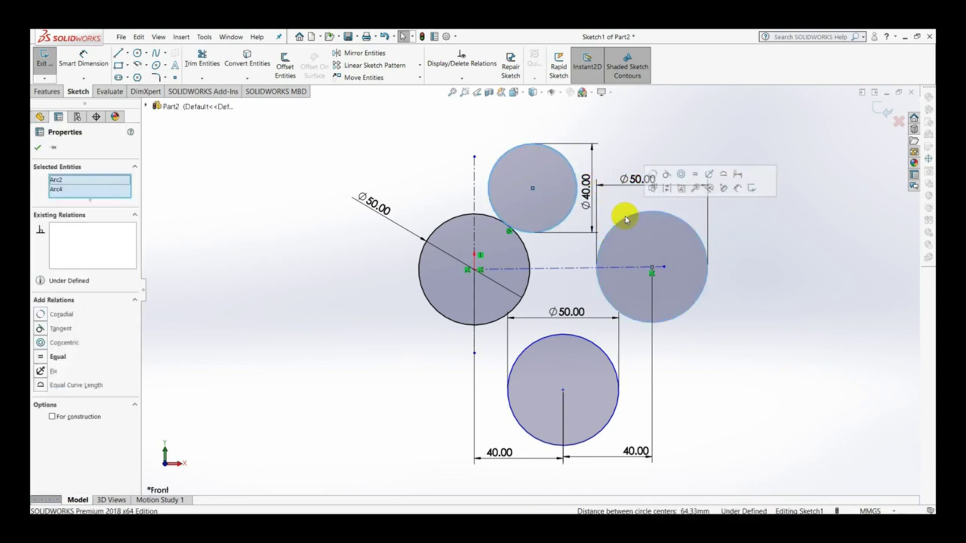
{"action": "left_click", "coordinate": [666, 176]}
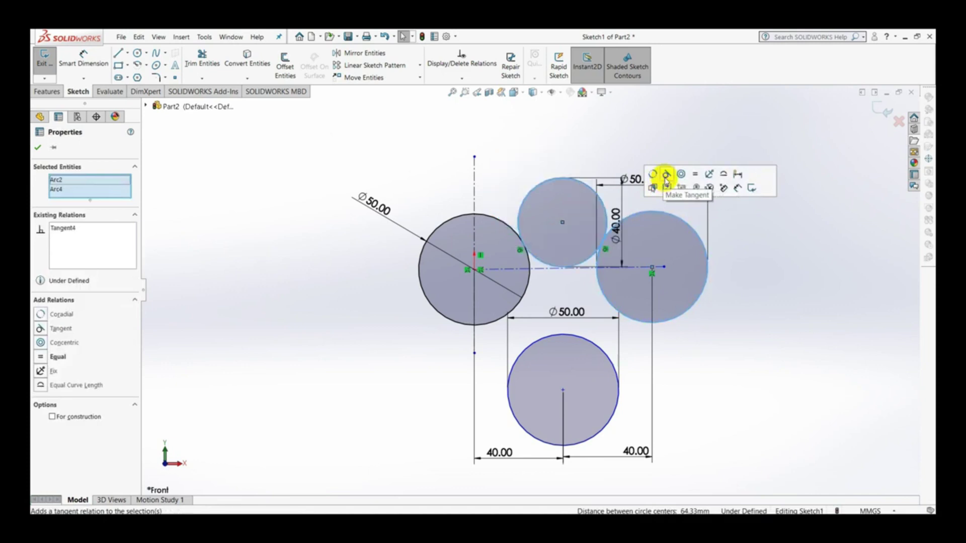
{"action": "left_click", "coordinate": [776, 158]}
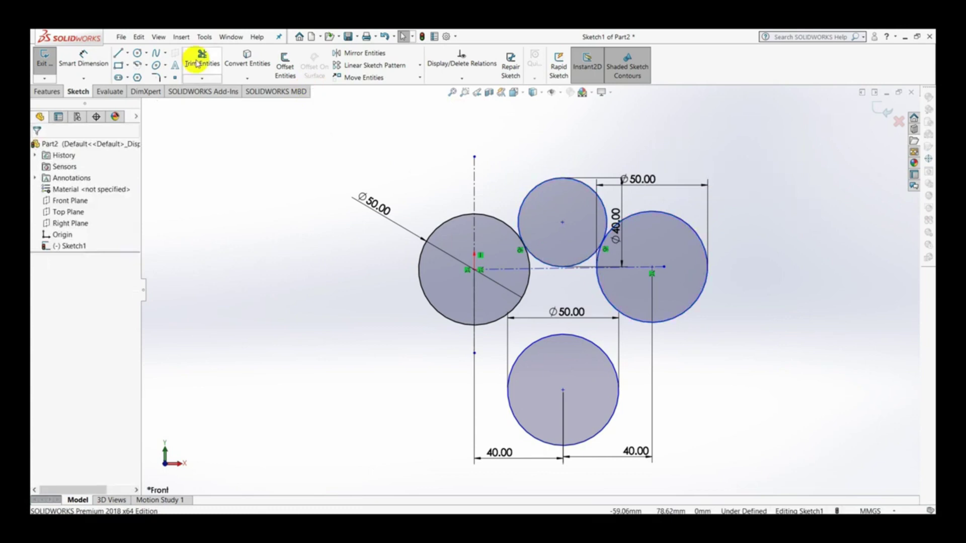
Draw a circle right of the bottom circle and dimension its diameter to 50 mm
{"action": "left_click", "coordinate": [138, 55]}
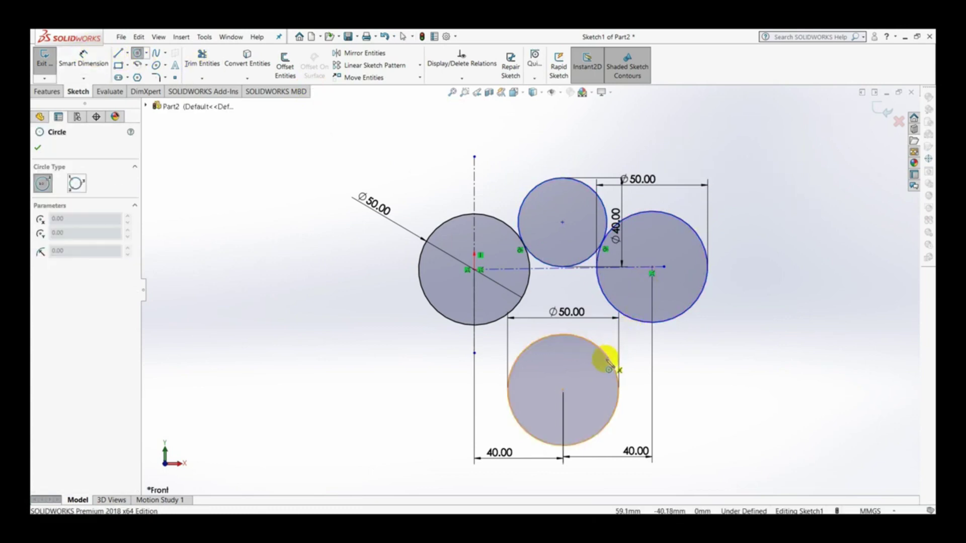
{"action": "left_click", "coordinate": [687, 379]}
{"action": "left_click", "coordinate": [736, 401]}
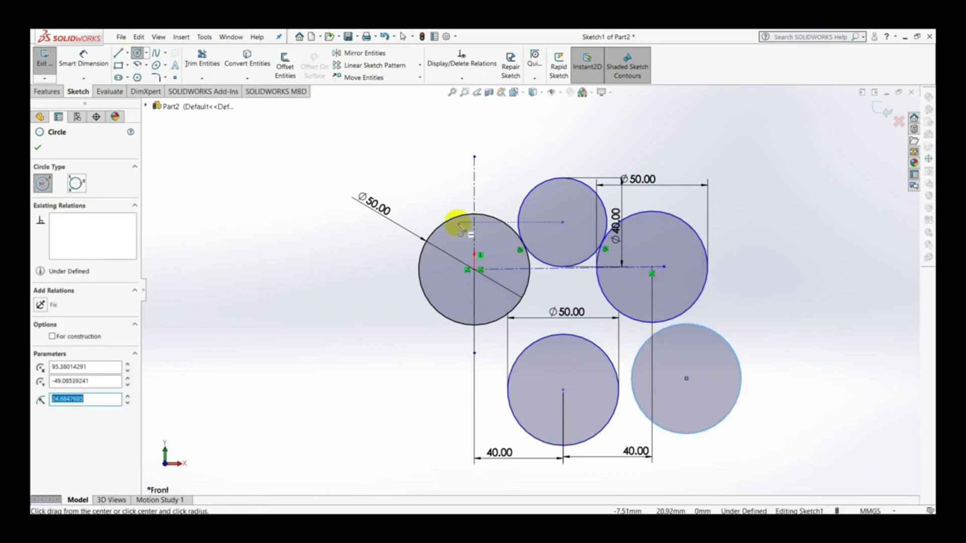
{"action": "key", "text": "Escape"}
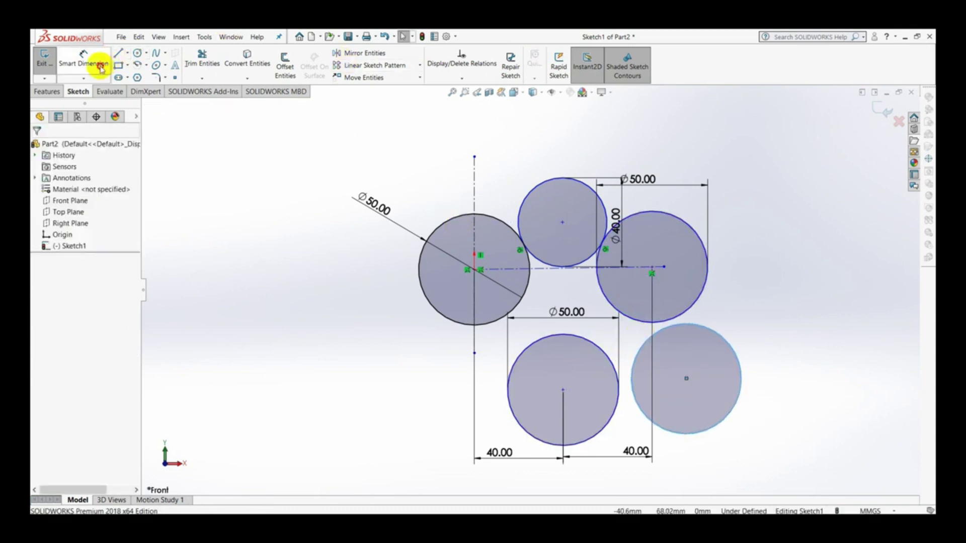
{"action": "left_click", "coordinate": [101, 67]}
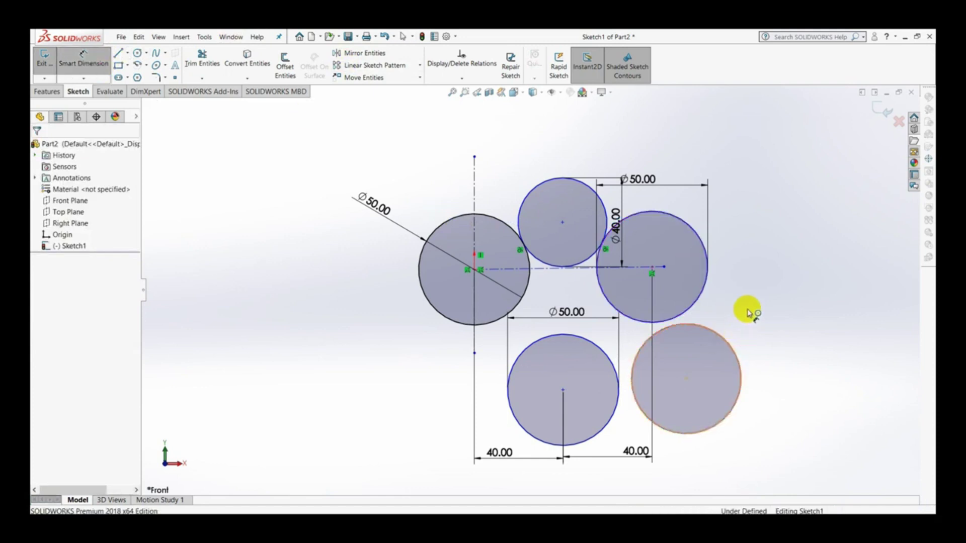
{"action": "left_click", "coordinate": [735, 322]}
{"action": "left_click", "coordinate": [756, 293]}
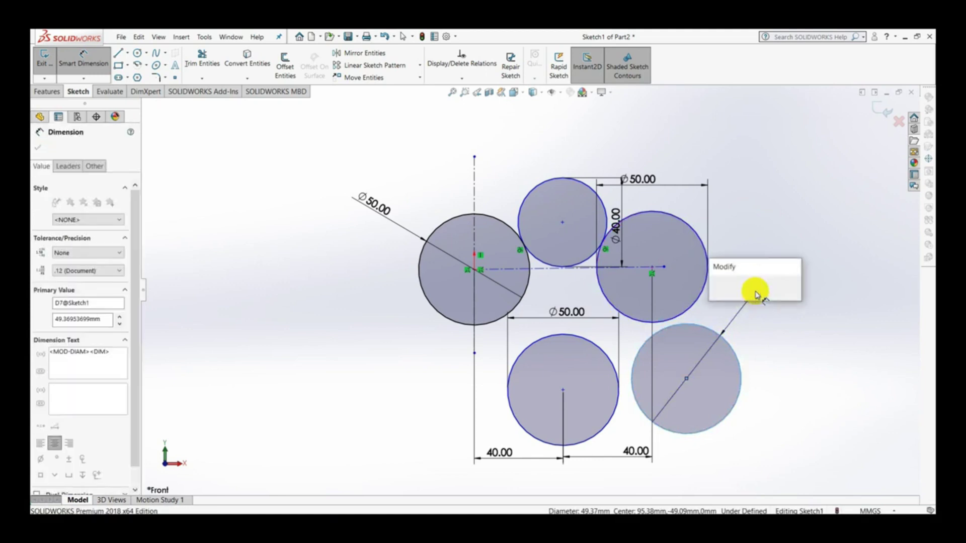
{"action": "type", "text": "50"}
{"action": "key", "text": "Return"}
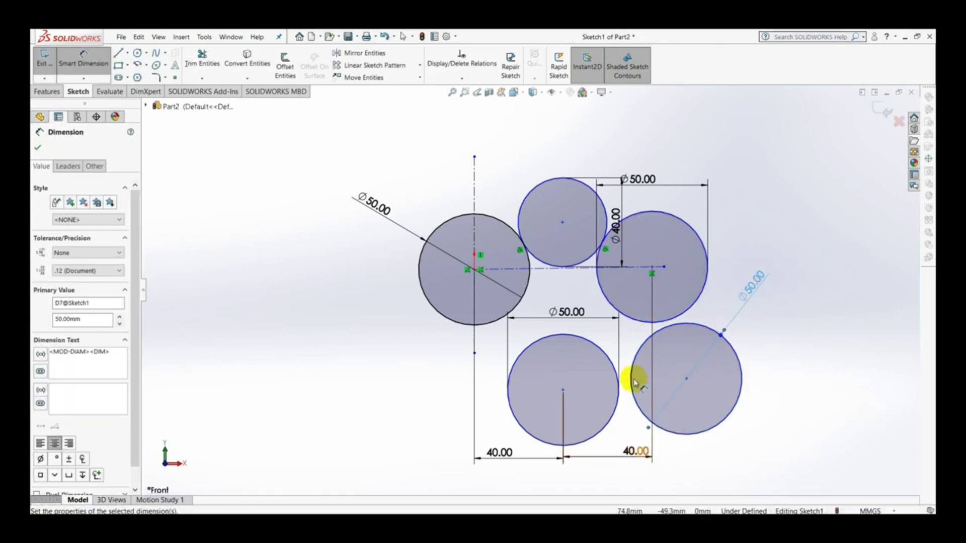
{"action": "key", "text": "Escape"}
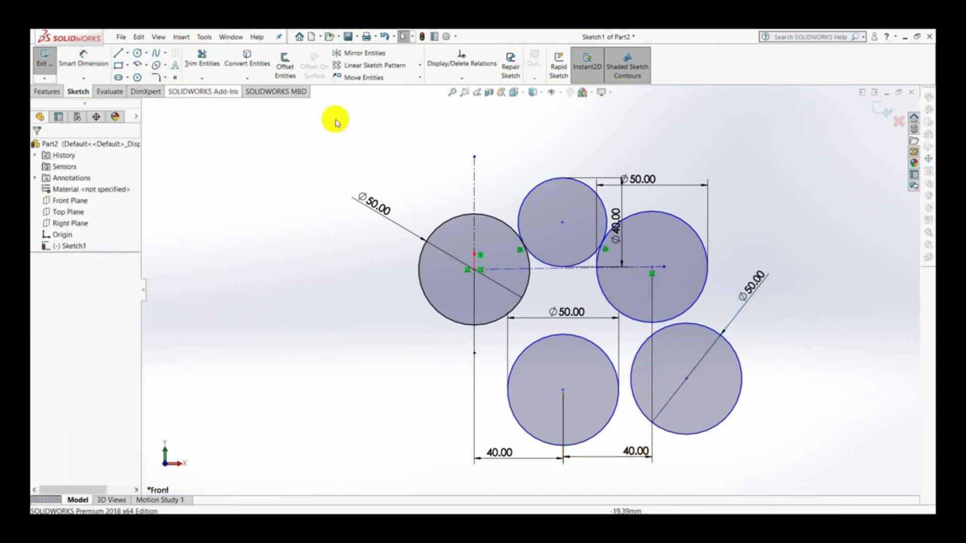
Make the lower-right circle tangent to the upper-right circle
{"action": "left_click", "coordinate": [703, 329]}
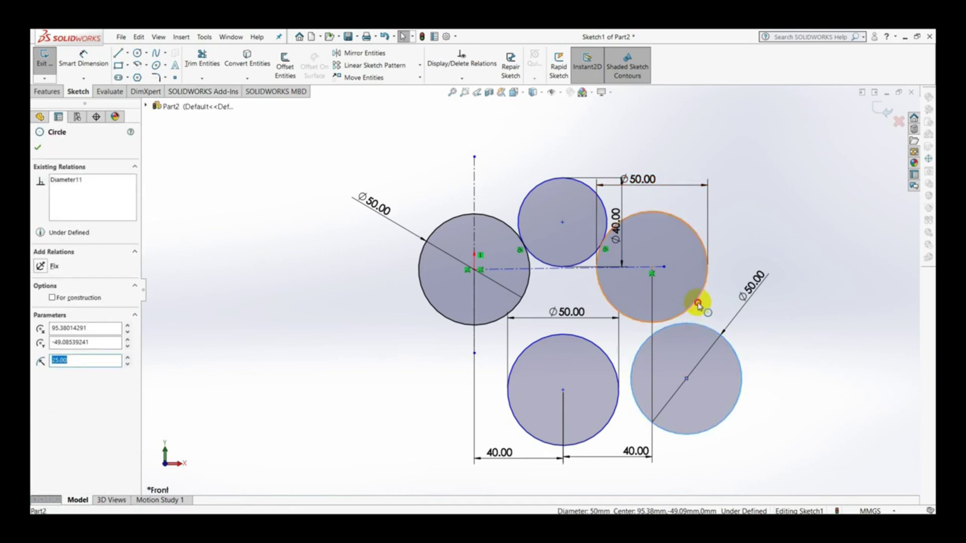
{"action": "left_click", "coordinate": [700, 306], "text": "ctrl"}
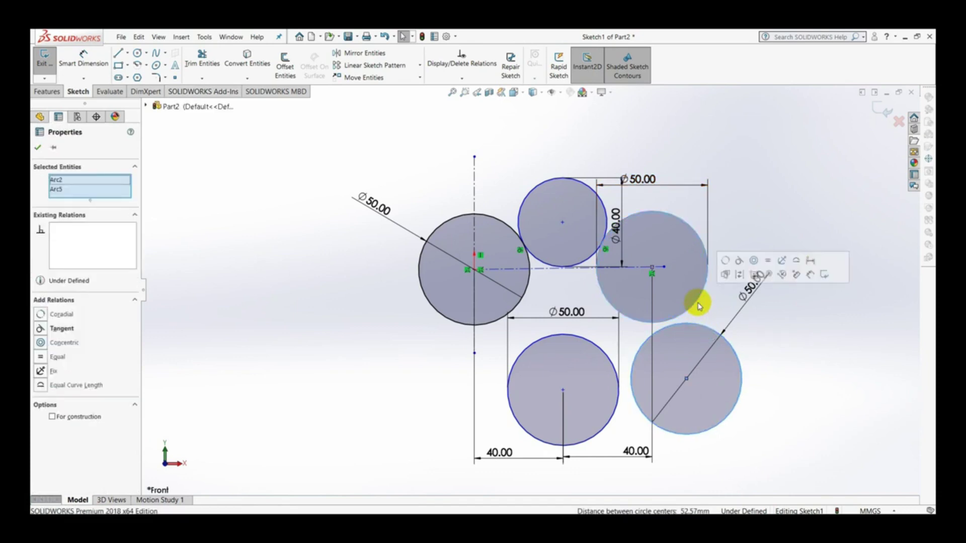
{"action": "left_click", "coordinate": [740, 260]}
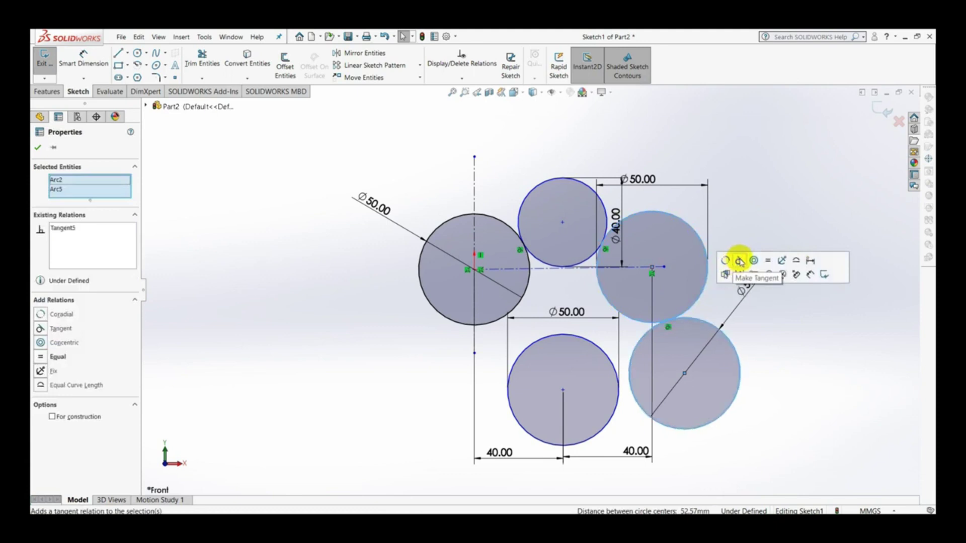
{"action": "left_click", "coordinate": [802, 341]}
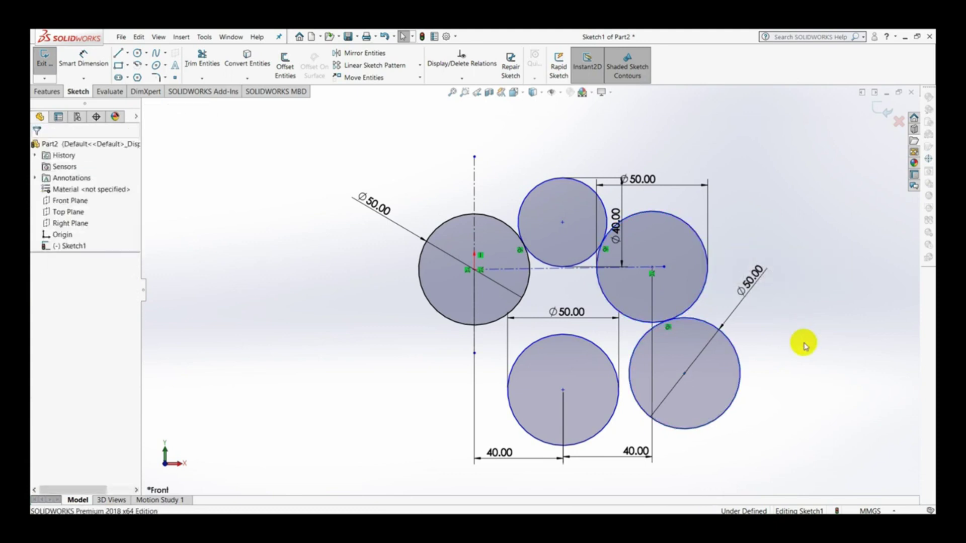
Make the lower-right circle tangent to the bottom circle too
{"action": "left_click", "coordinate": [740, 391]}
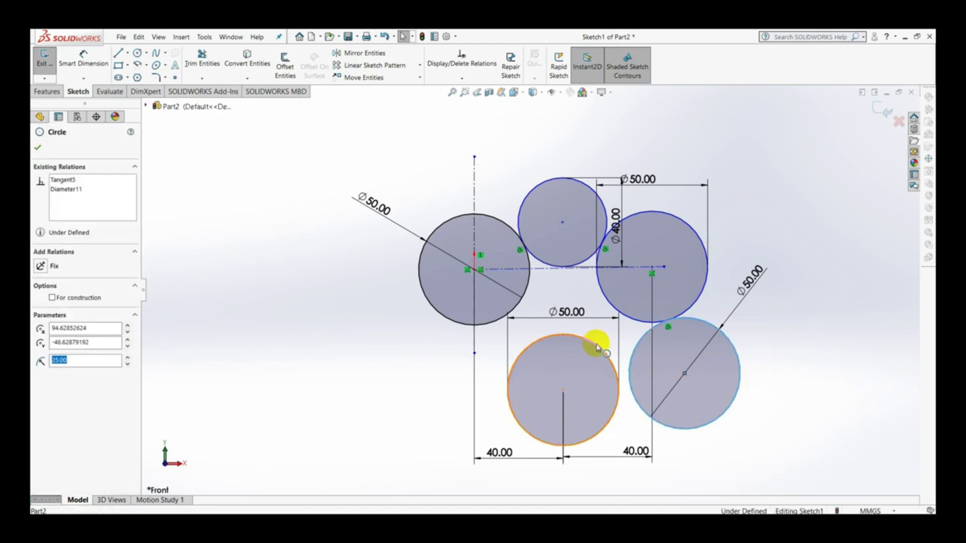
{"action": "left_click", "coordinate": [597, 347], "text": "ctrl"}
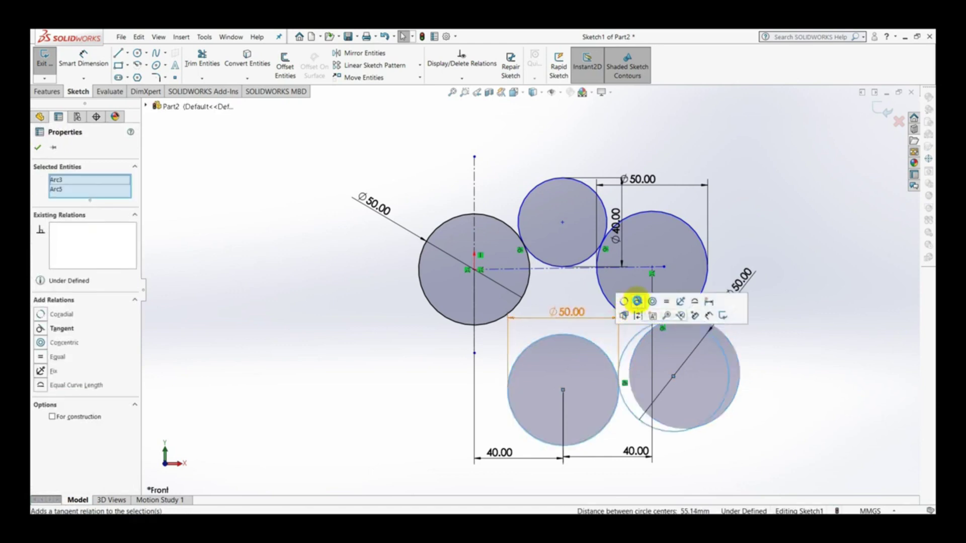
{"action": "left_click", "coordinate": [638, 301]}
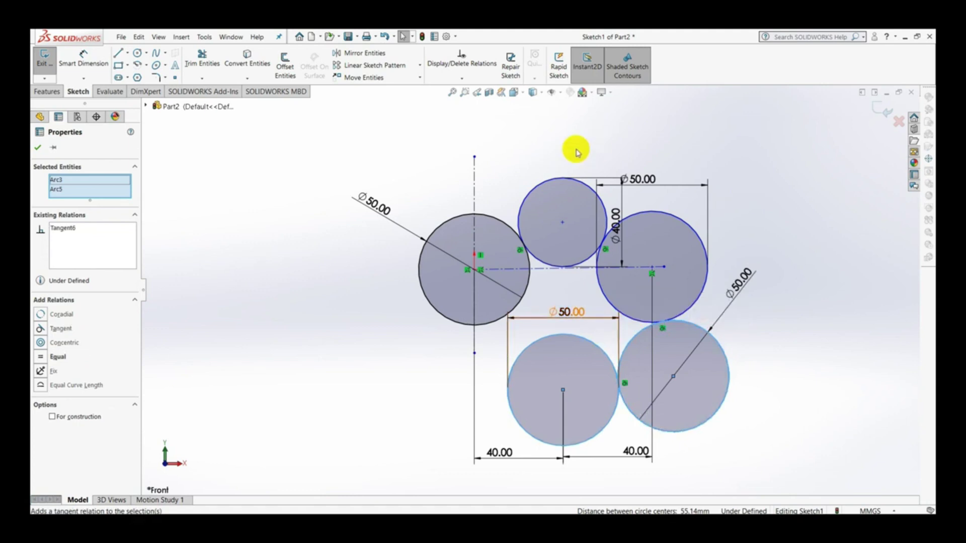
{"action": "left_click", "coordinate": [302, 108]}
{"action": "left_click", "coordinate": [84, 58]}
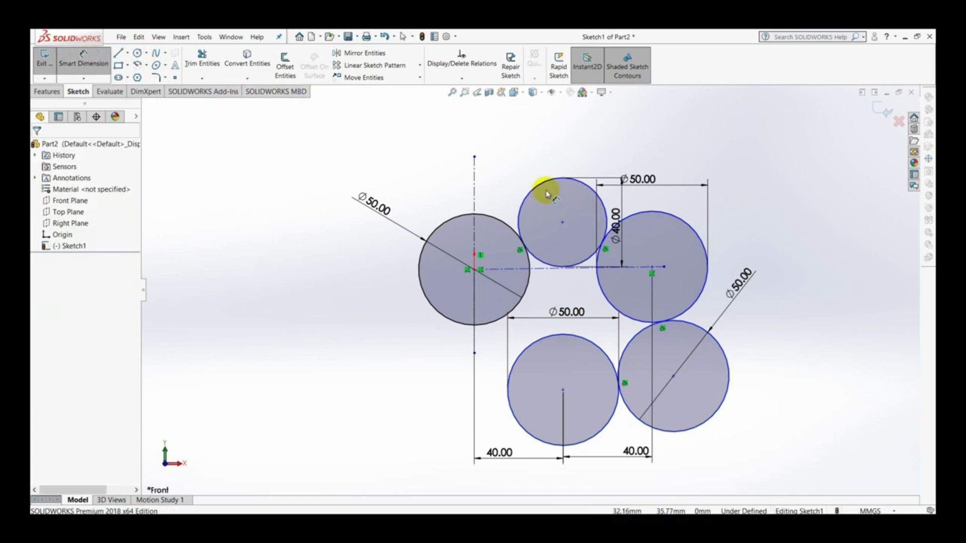
{"action": "left_click", "coordinate": [531, 180]}
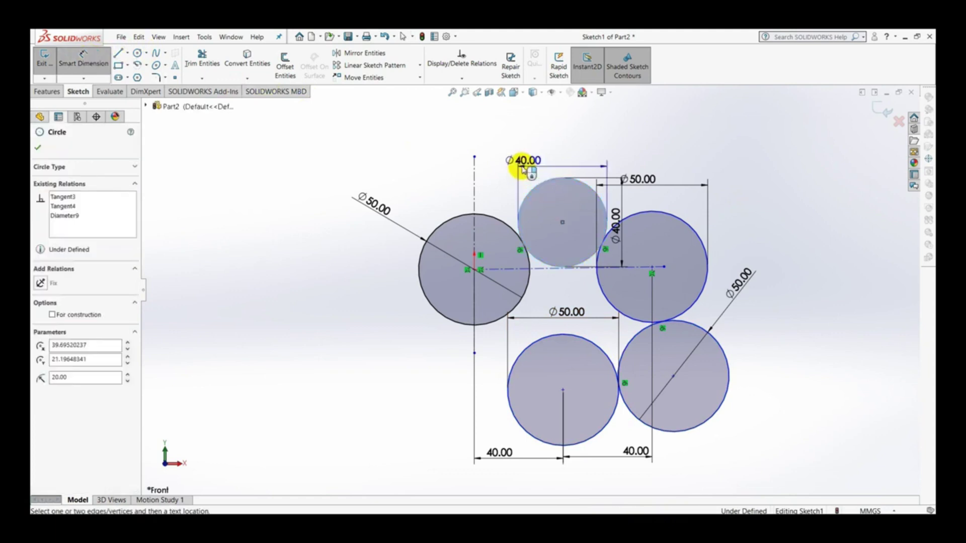
{"action": "left_click", "coordinate": [524, 167]}
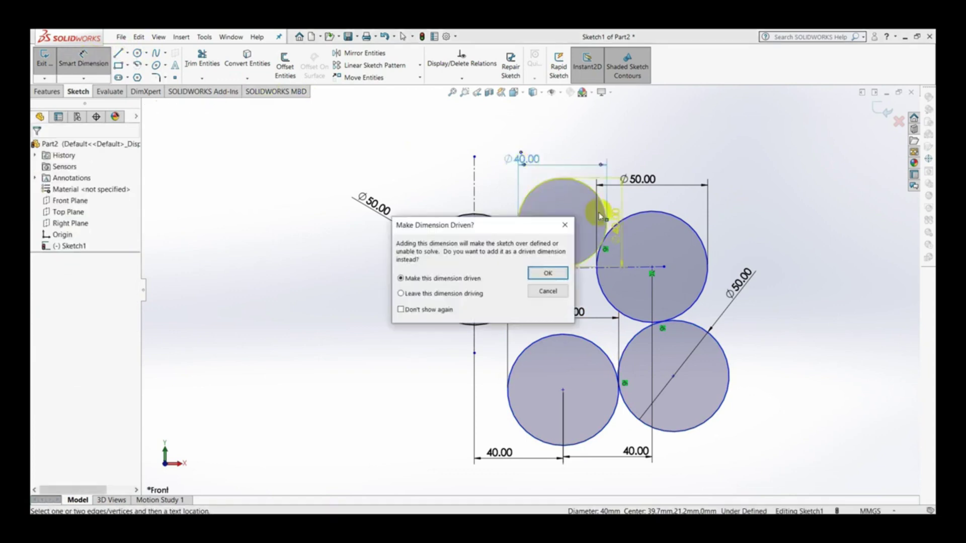
{"action": "left_click", "coordinate": [571, 226]}
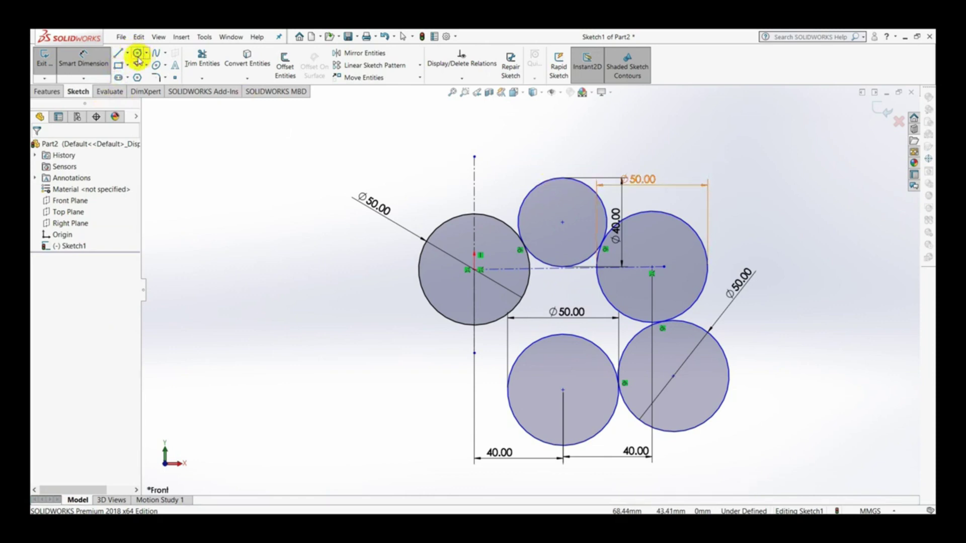
{"action": "left_click", "coordinate": [137, 54]}
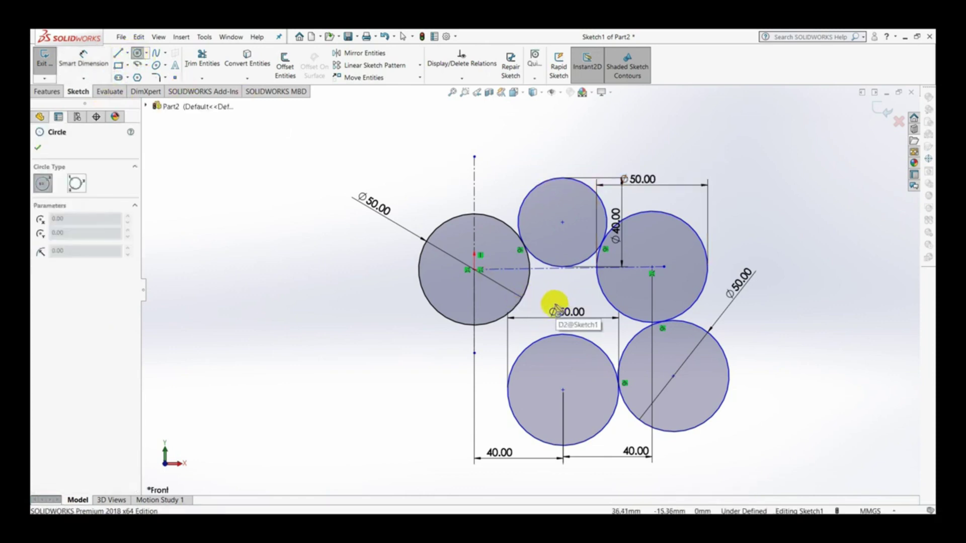
{"action": "left_click", "coordinate": [548, 301]}
{"action": "left_click", "coordinate": [560, 317]}
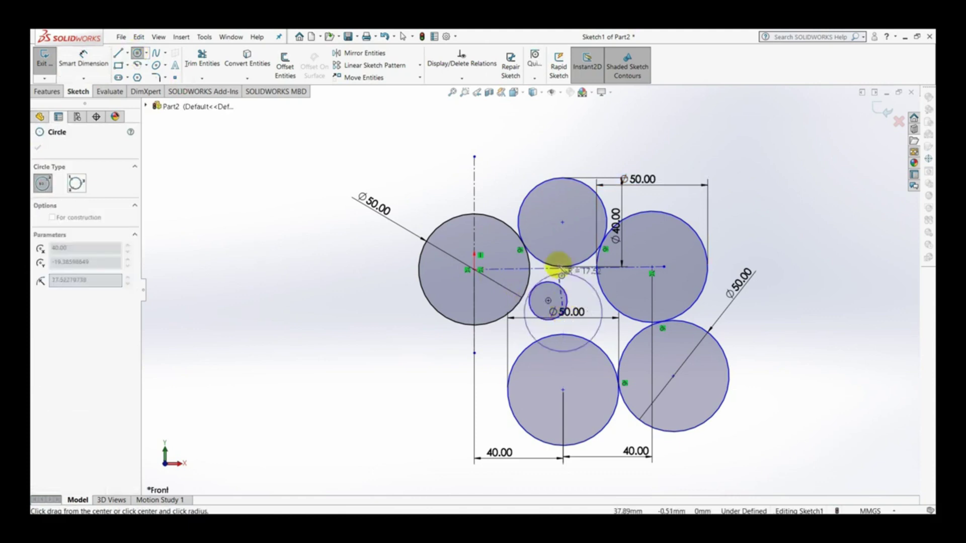
{"action": "key", "text": "Escape"}
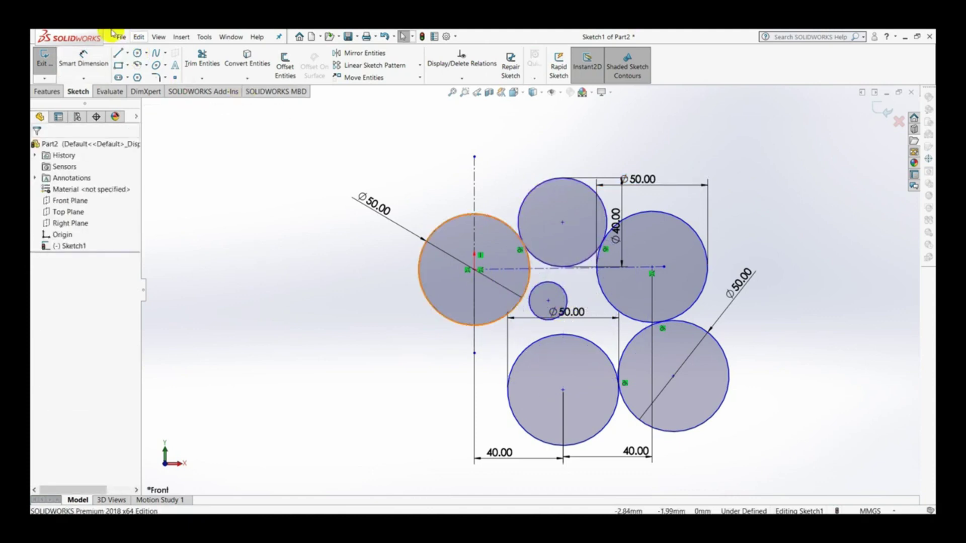
{"action": "left_click", "coordinate": [93, 63]}
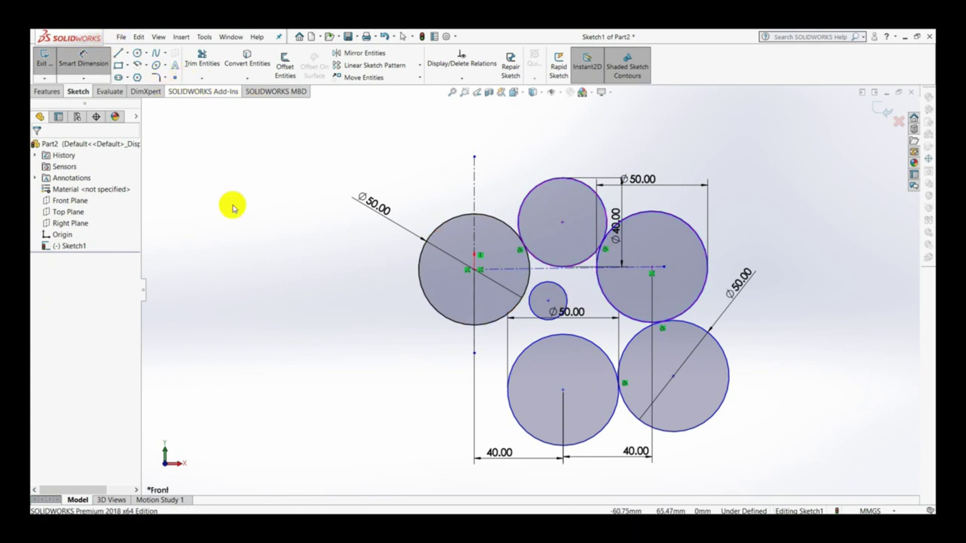
{"action": "left_click", "coordinate": [568, 301]}
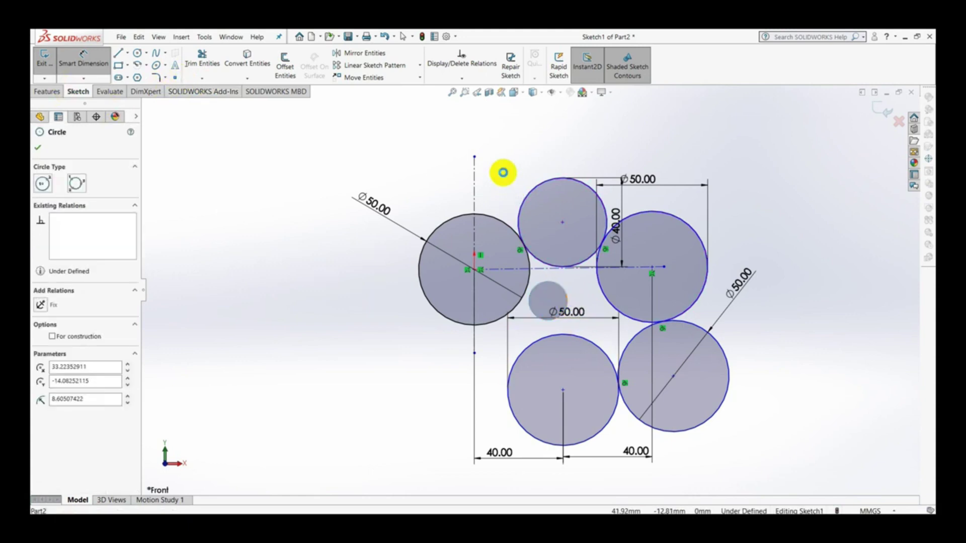
{"action": "left_click", "coordinate": [505, 173]}
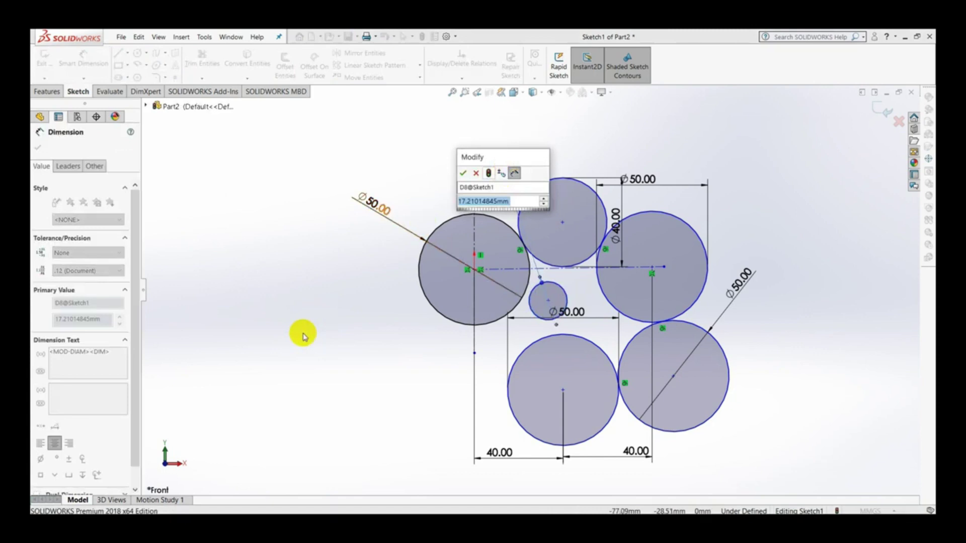
{"action": "type", "text": "35"}
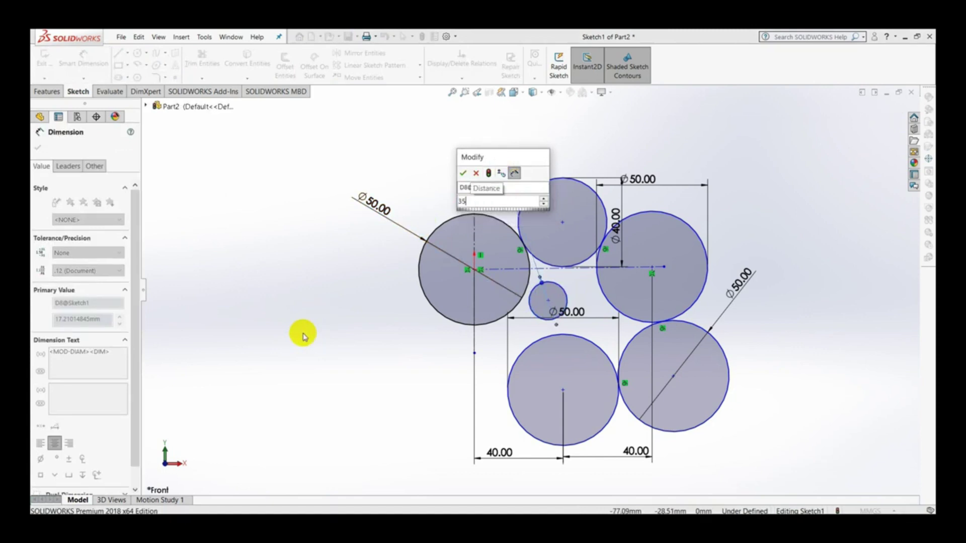
{"action": "key", "text": "Return"}
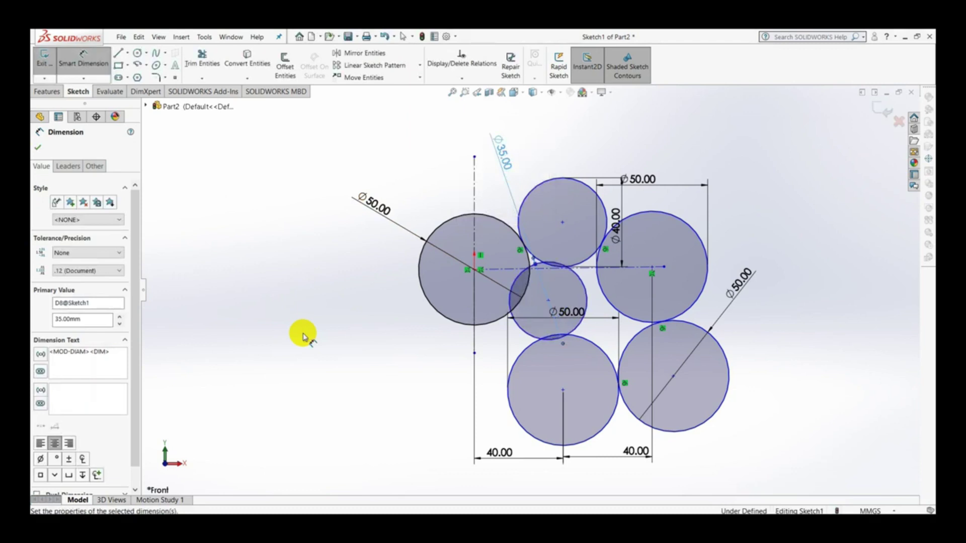
{"action": "double_click", "coordinate": [503, 155]}
{"action": "type", "text": "20"}
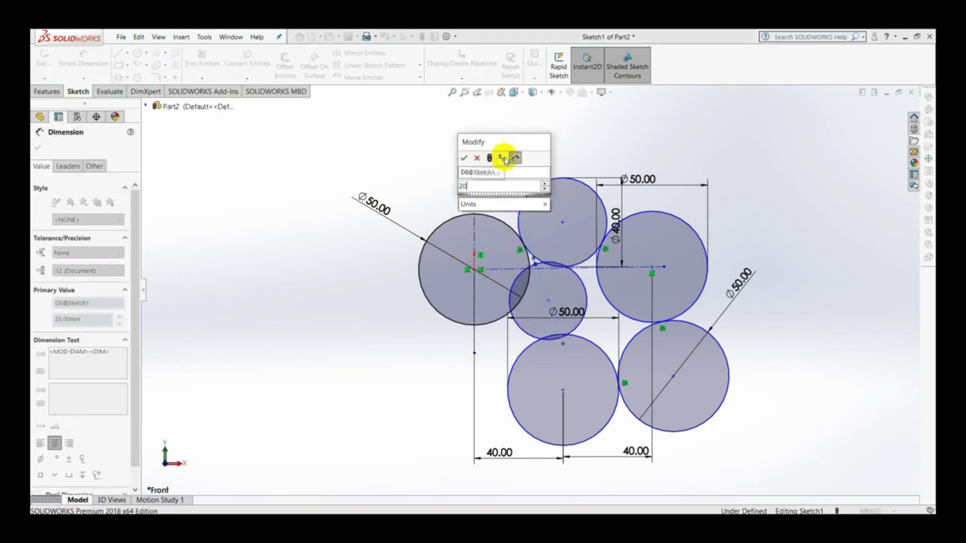
{"action": "key", "text": "Return"}
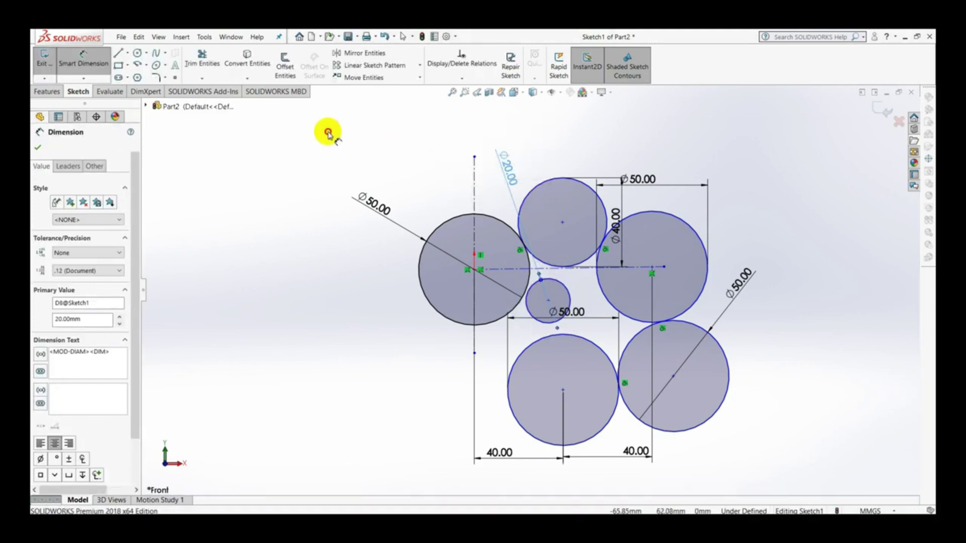
{"action": "key", "text": "Escape"}
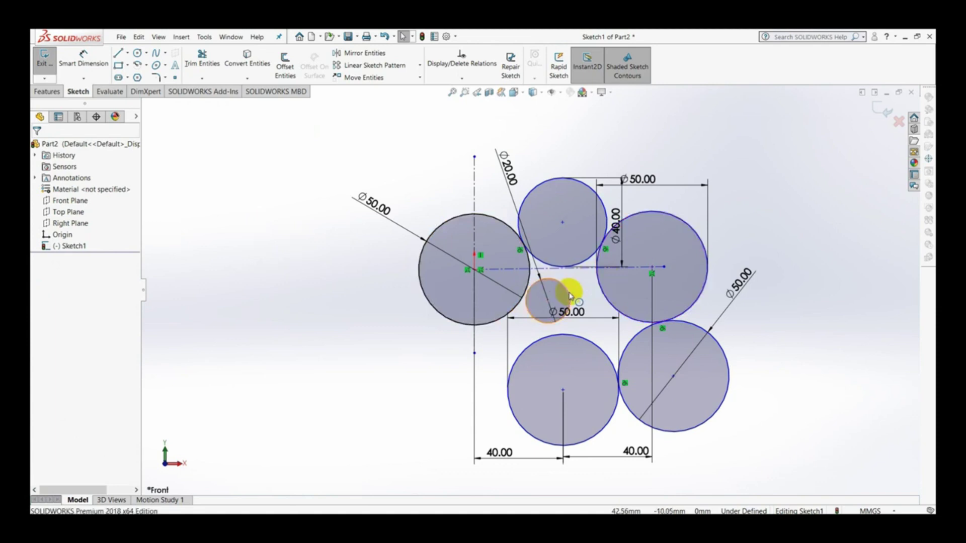
{"action": "left_click", "coordinate": [567, 297]}
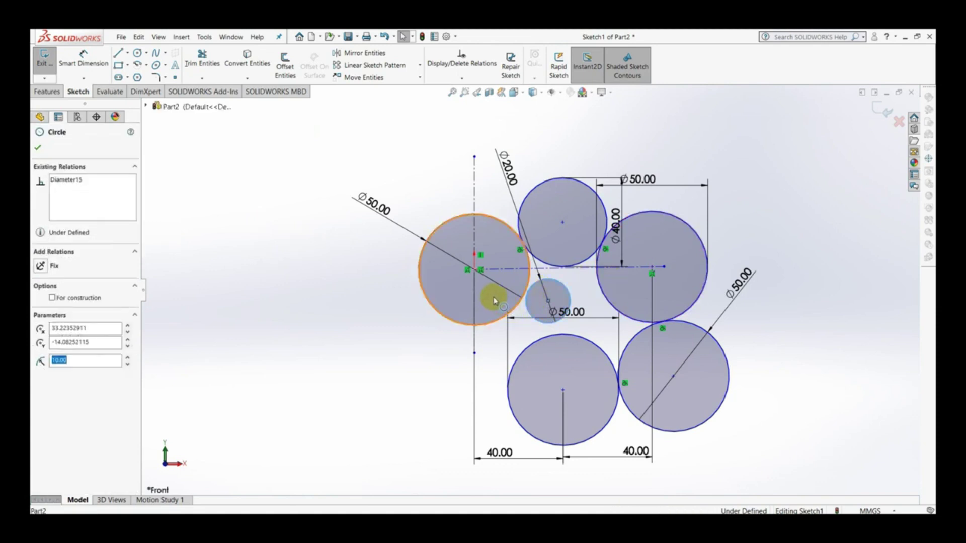
{"action": "left_click", "coordinate": [515, 315], "text": "ctrl"}
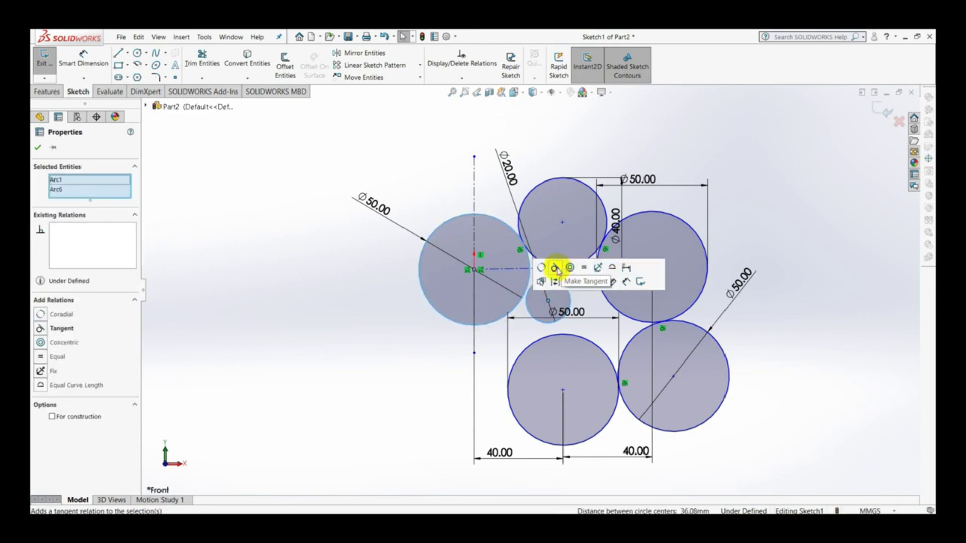
{"action": "left_click", "coordinate": [556, 268]}
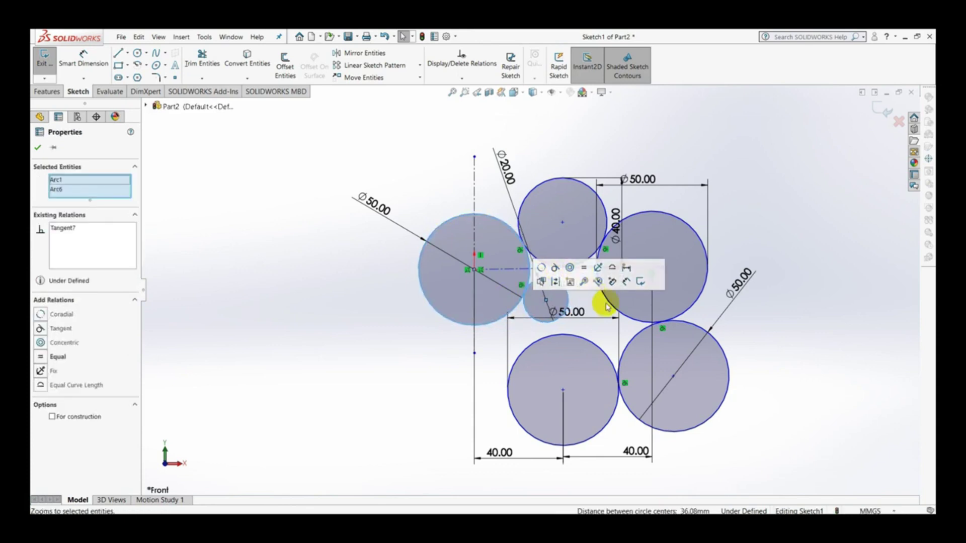
{"action": "left_click", "coordinate": [571, 339]}
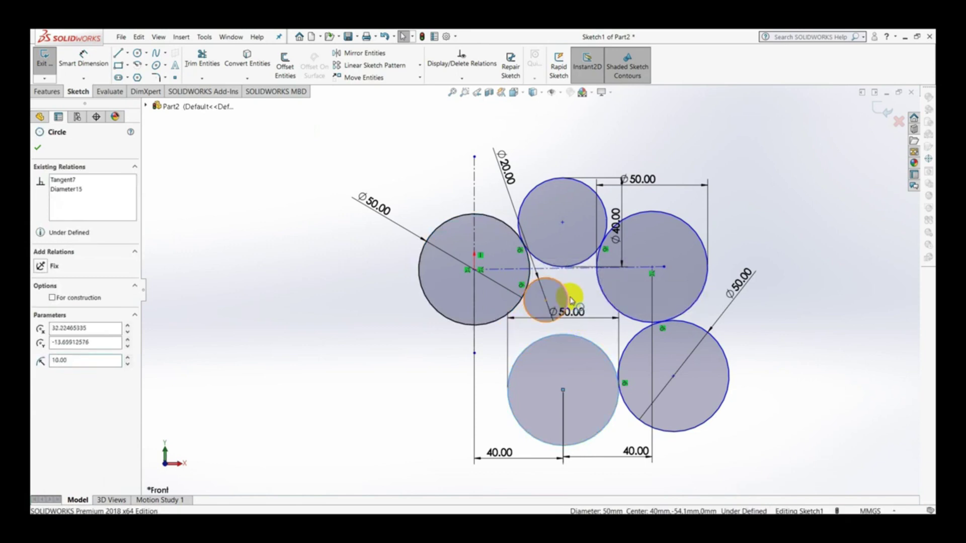
{"action": "left_click", "coordinate": [572, 300], "text": "ctrl"}
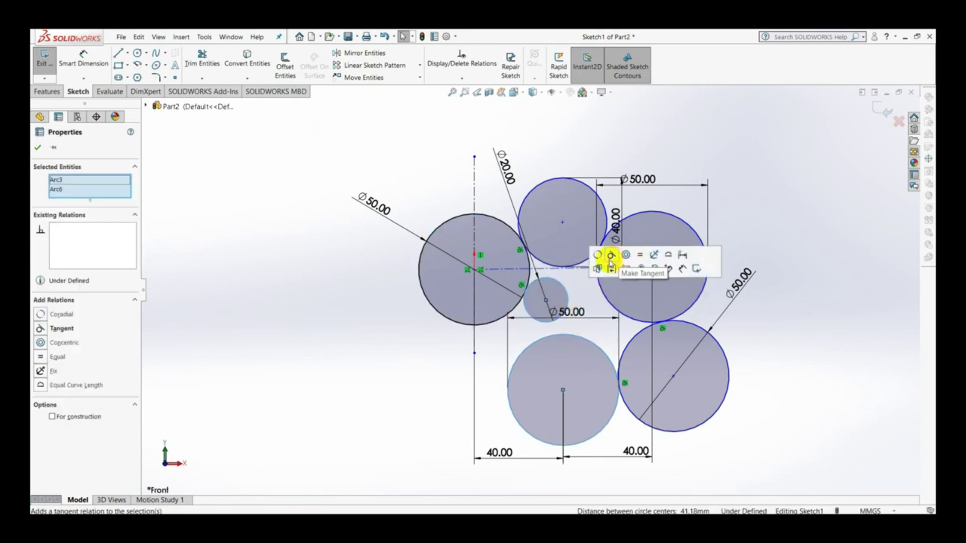
{"action": "left_click", "coordinate": [612, 256]}
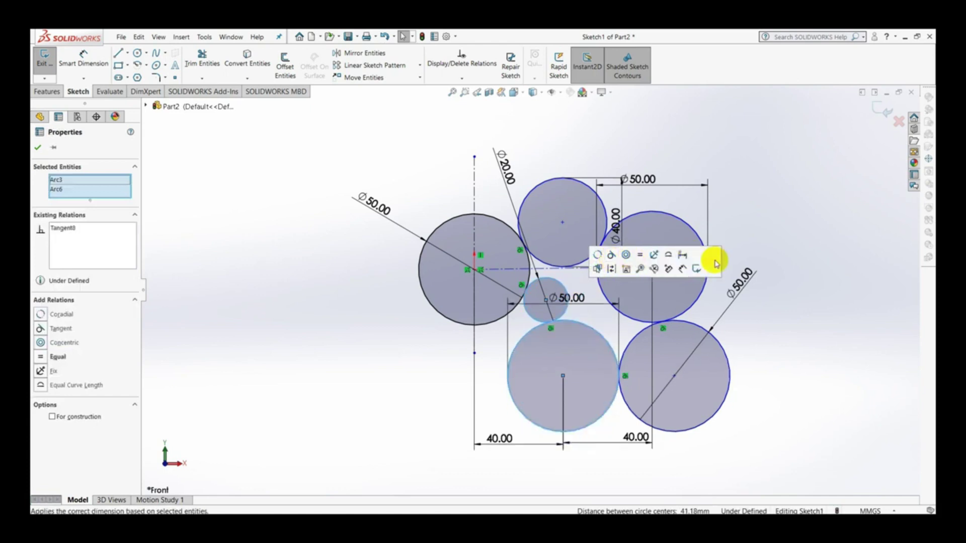
{"action": "left_click", "coordinate": [762, 292]}
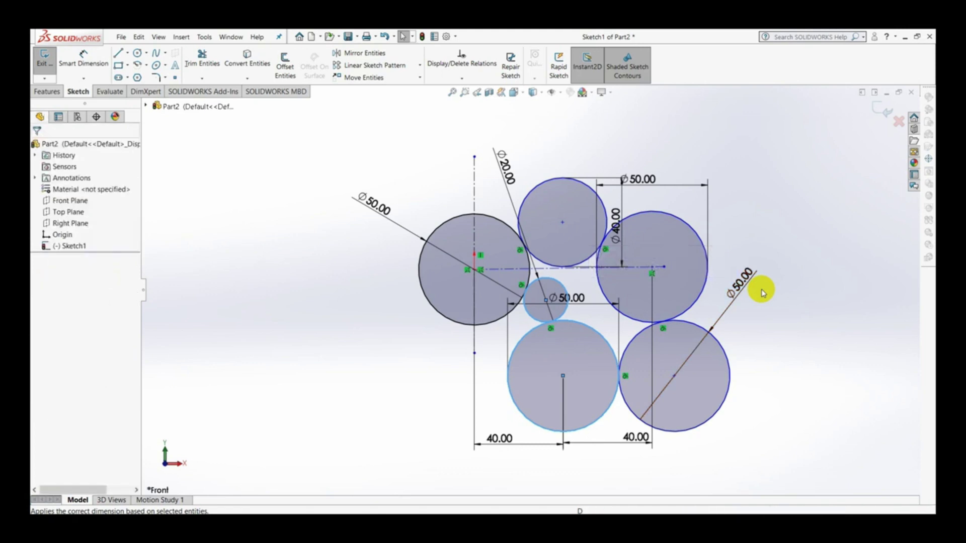
{"action": "key", "text": "ctrl+z"}
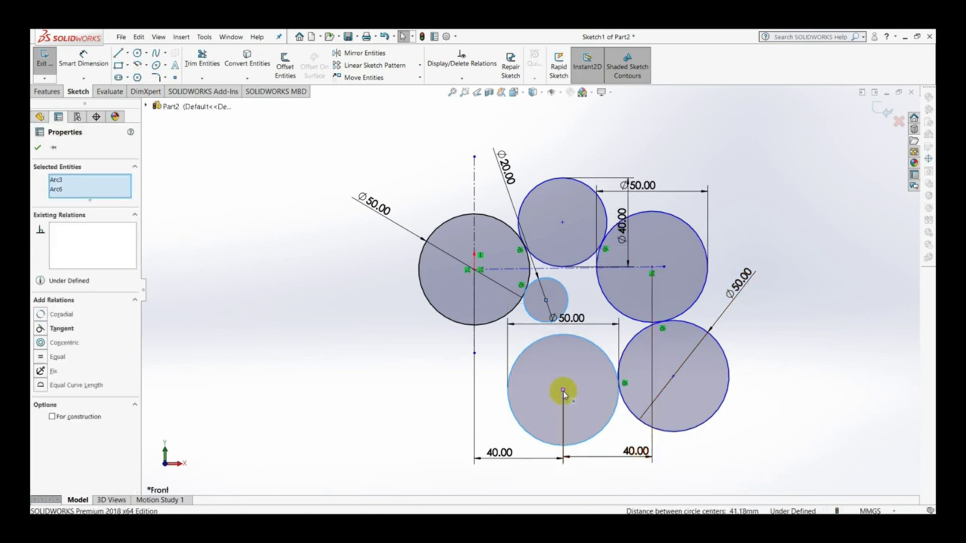
{"action": "left_click", "coordinate": [563, 391]}
{"action": "right_click", "coordinate": [563, 391]}
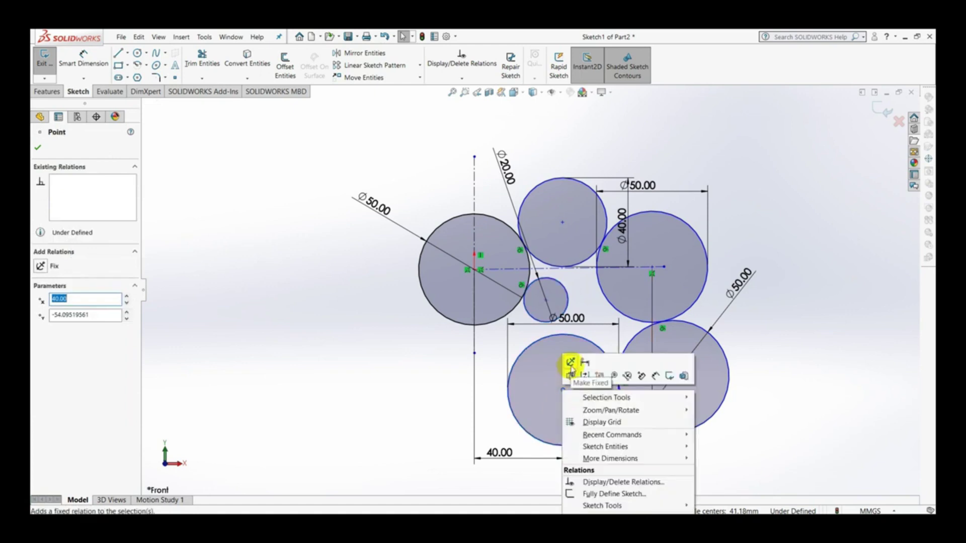
{"action": "left_click", "coordinate": [571, 363]}
{"action": "left_click", "coordinate": [792, 361]}
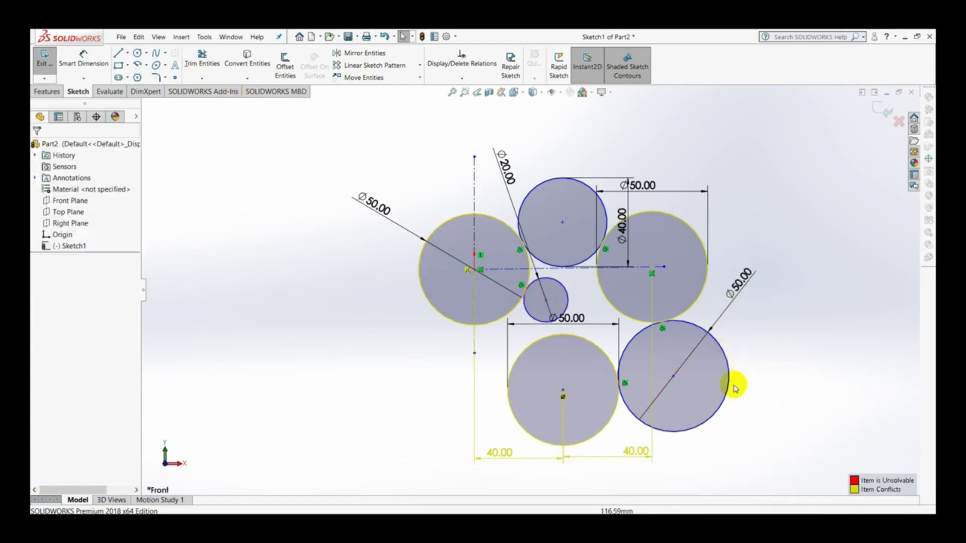
{"action": "key", "text": "ctrl+z"}
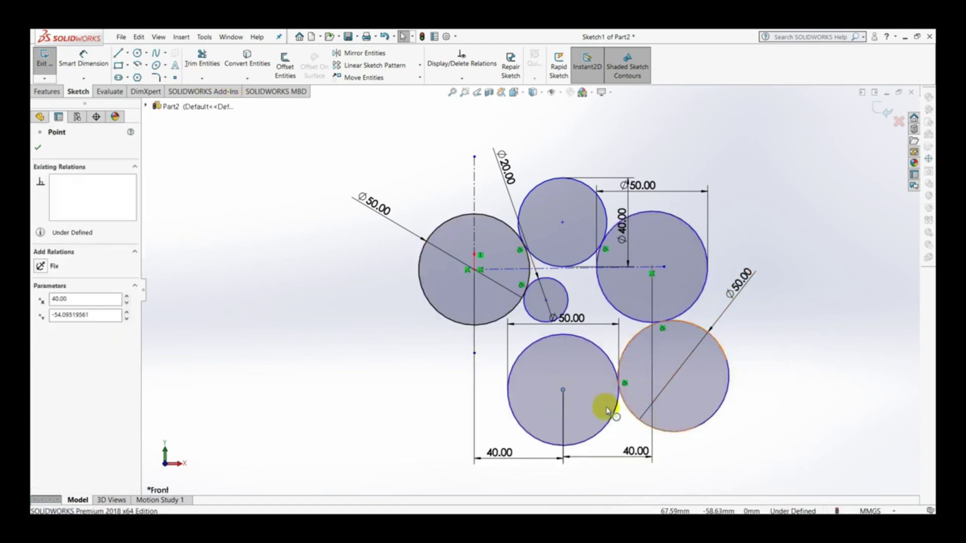
Dimension the vertical distance between the lower and left circle centres as 55 mm
{"action": "left_click", "coordinate": [66, 59]}
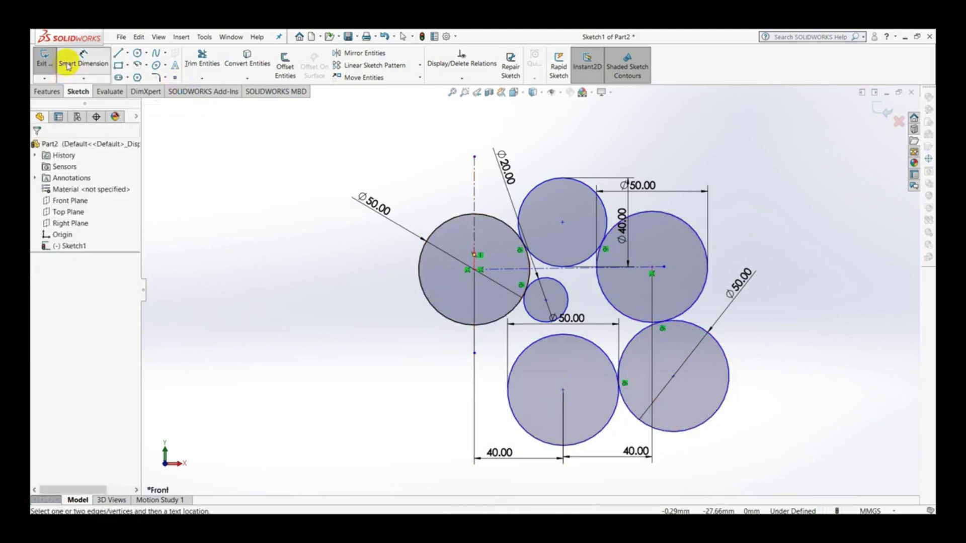
{"action": "left_click", "coordinate": [563, 391]}
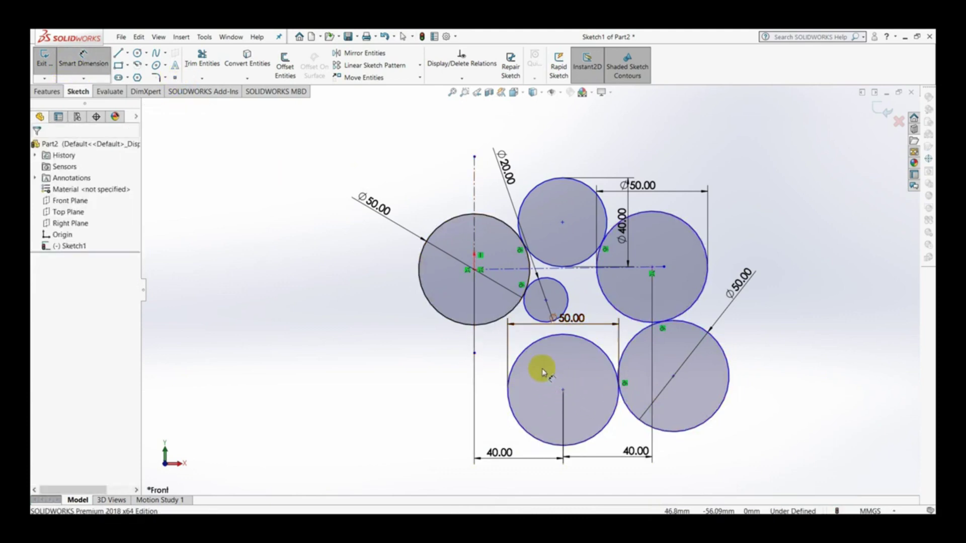
{"action": "left_click", "coordinate": [475, 272]}
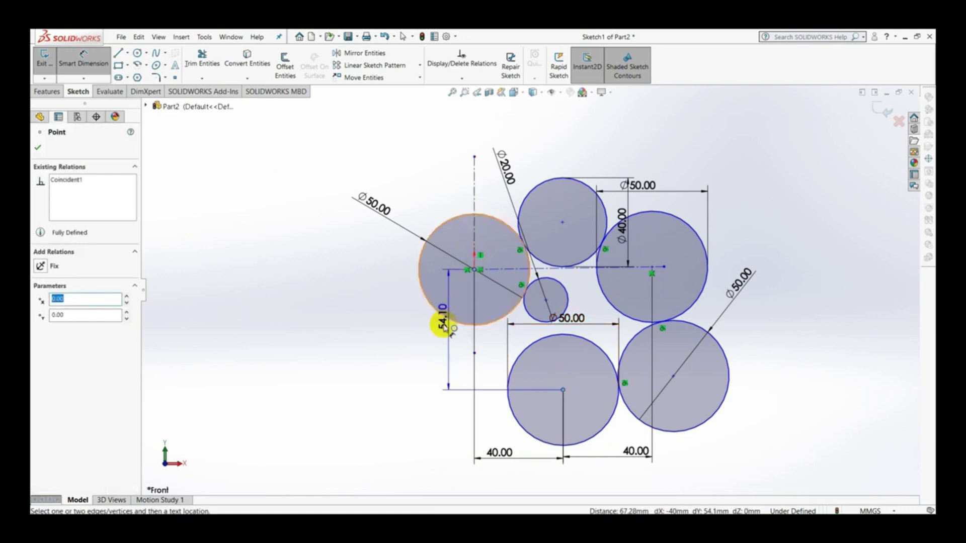
{"action": "left_click", "coordinate": [389, 353]}
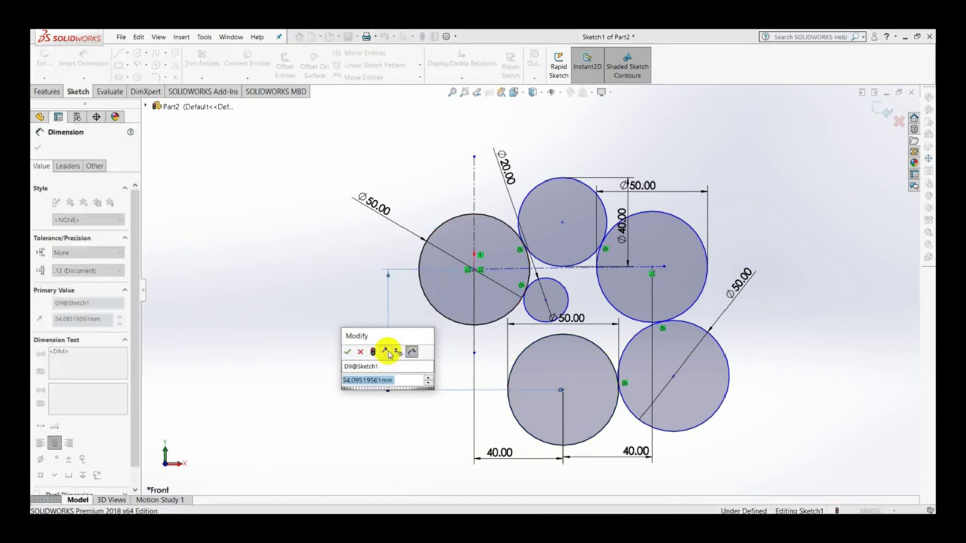
{"action": "type", "text": "55"}
{"action": "key", "text": "Return"}
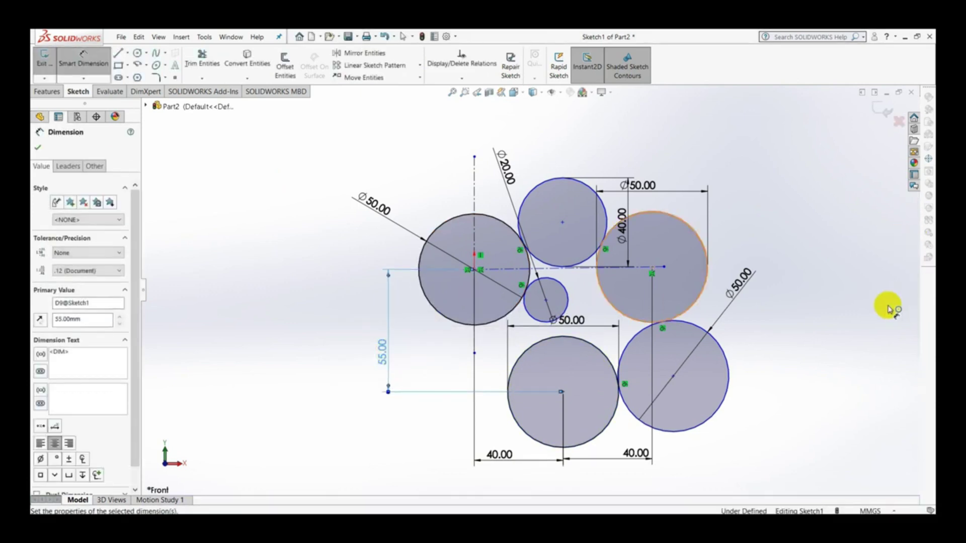
{"action": "left_click", "coordinate": [863, 317]}
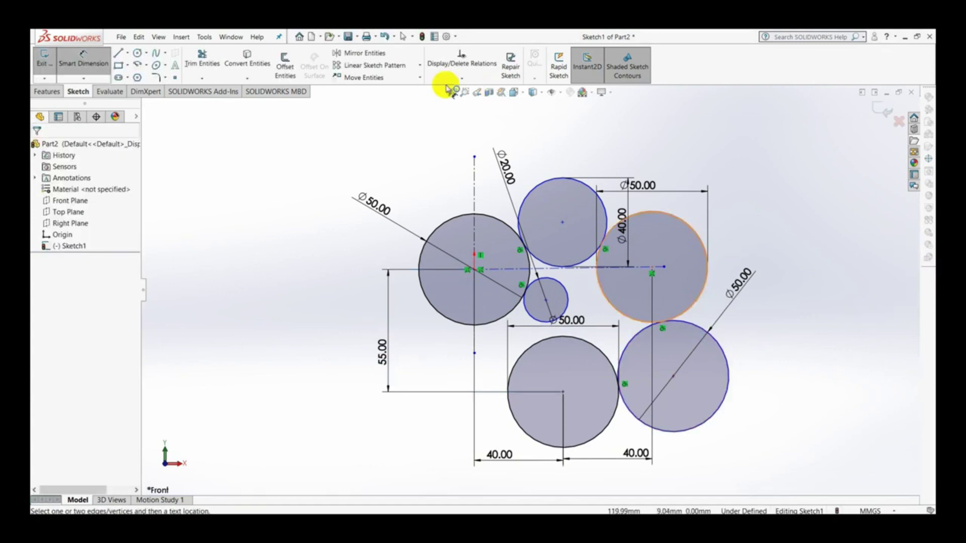
{"action": "key", "text": "Escape"}
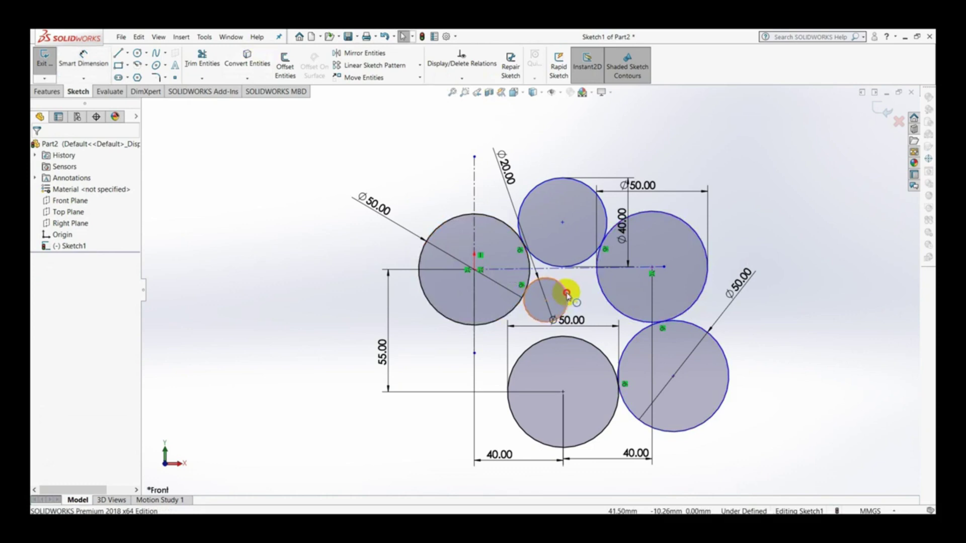
Add a tangent relation between the small Ø20 circle and the lower Ø50 circle
{"action": "left_click", "coordinate": [574, 306]}
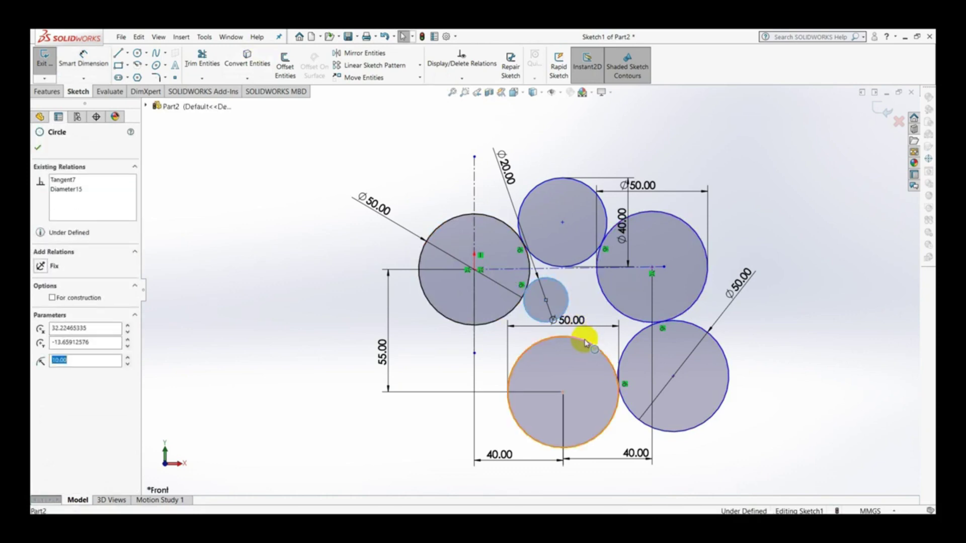
{"action": "left_click", "coordinate": [586, 344], "text": "ctrl"}
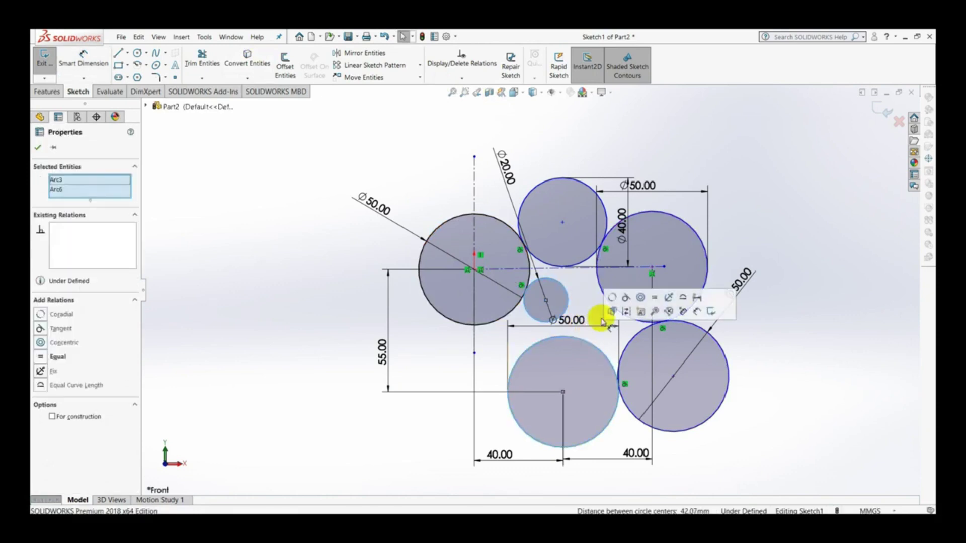
{"action": "left_click", "coordinate": [626, 298]}
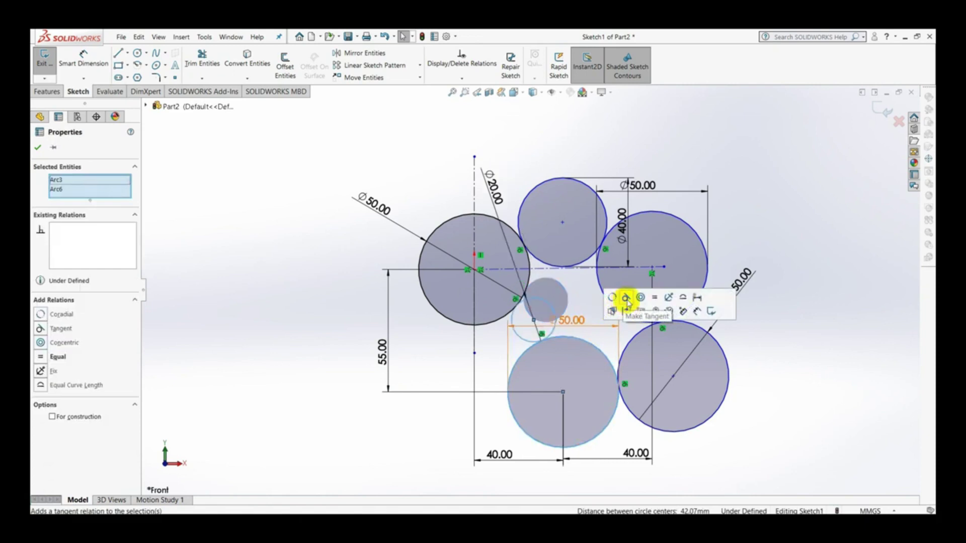
{"action": "left_click", "coordinate": [627, 297]}
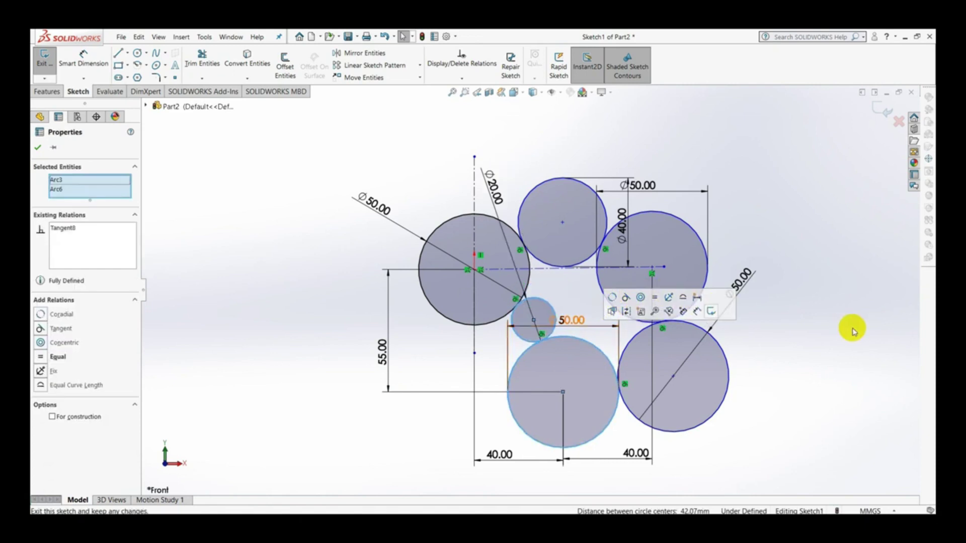
{"action": "left_click", "coordinate": [788, 129]}
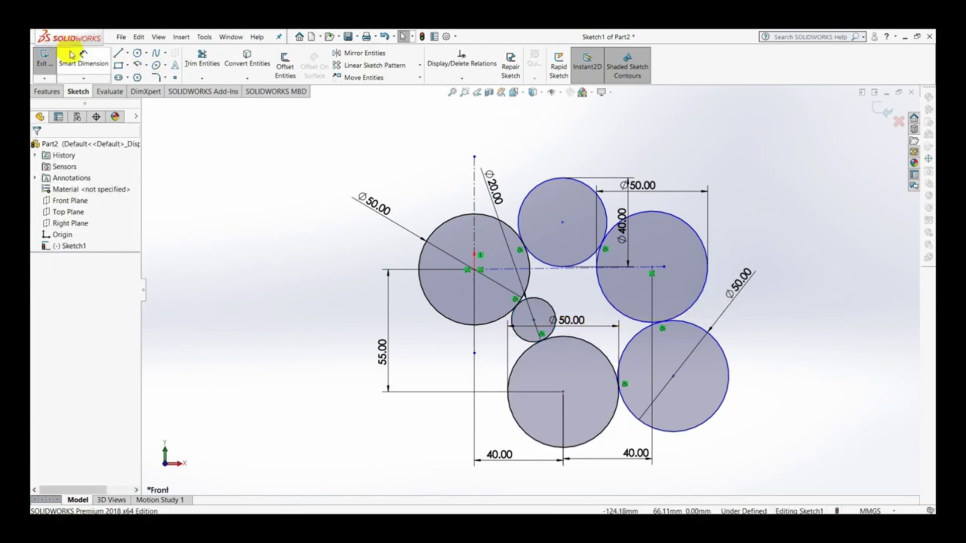
Power-trim the overlapping inner arcs of the upper, right and lower-right circles
{"action": "left_click", "coordinate": [202, 66]}
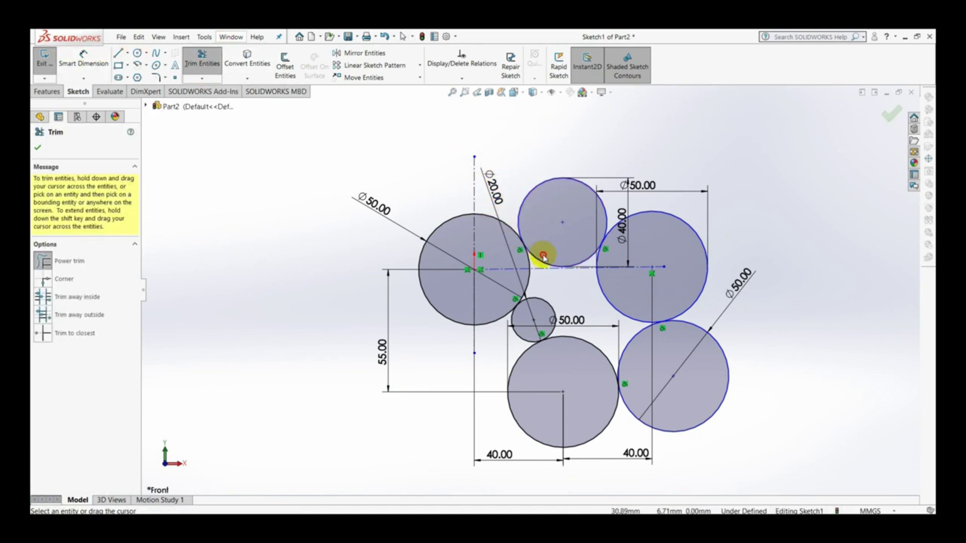
{"action": "left_click_drag", "start_coordinate": [543, 257], "coordinate": [541, 267]}
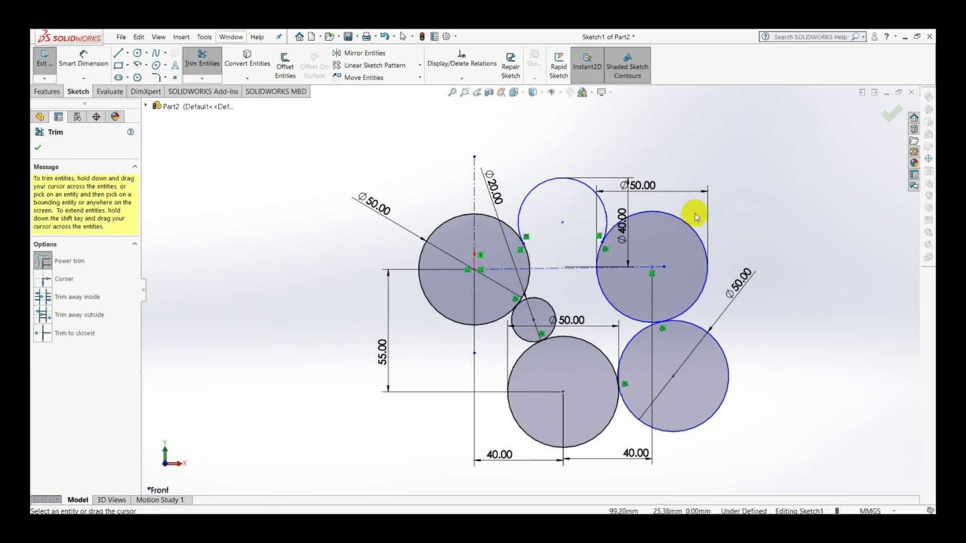
{"action": "left_click_drag", "start_coordinate": [686, 209], "coordinate": [677, 234]}
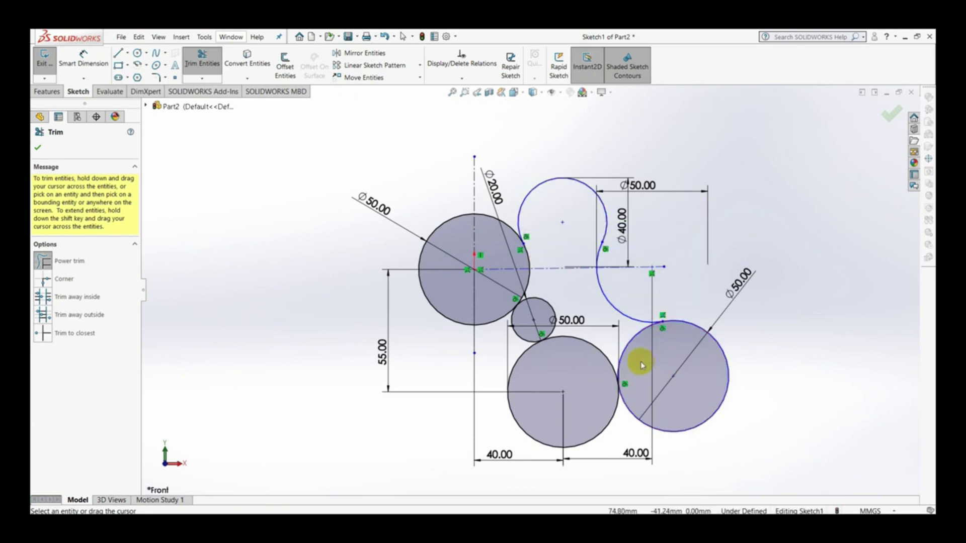
{"action": "mouse_move", "coordinate": [633, 346]}
{"action": "left_mouse_down"}
{"action": "mouse_move", "coordinate": [500, 350]}
{"action": "mouse_move", "coordinate": [521, 336]}
{"action": "mouse_move", "coordinate": [507, 278]}
{"action": "left_mouse_up"}
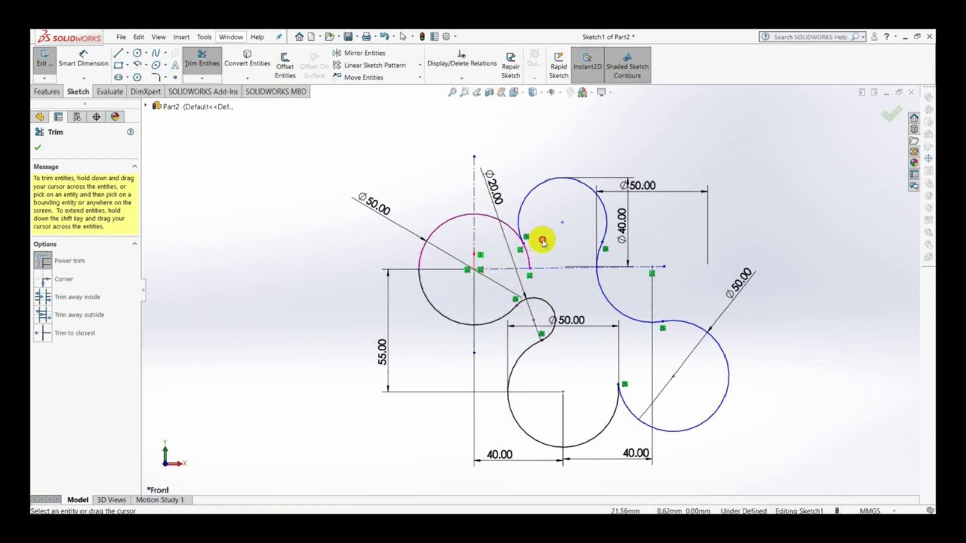
{"action": "left_click_drag", "start_coordinate": [547, 250], "coordinate": [522, 262]}
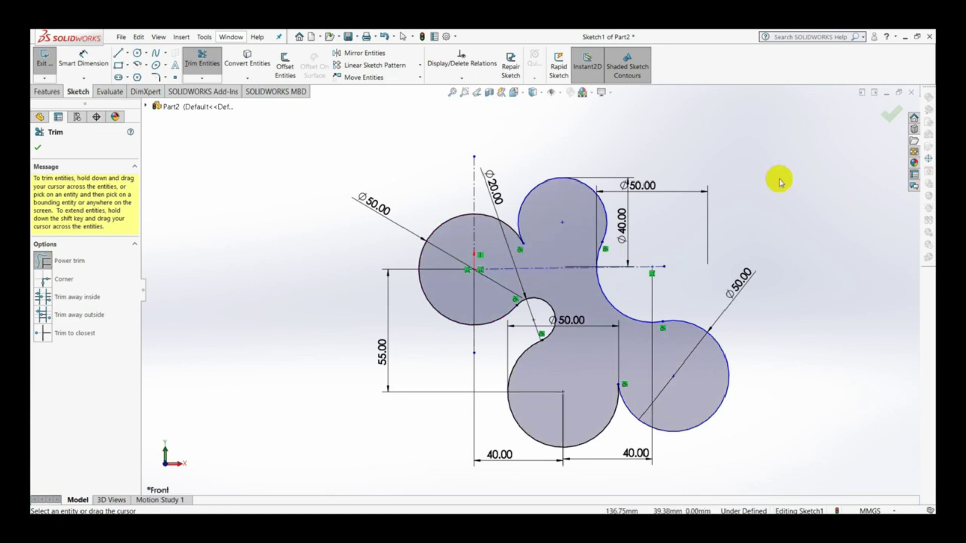
{"action": "left_click", "coordinate": [891, 115]}
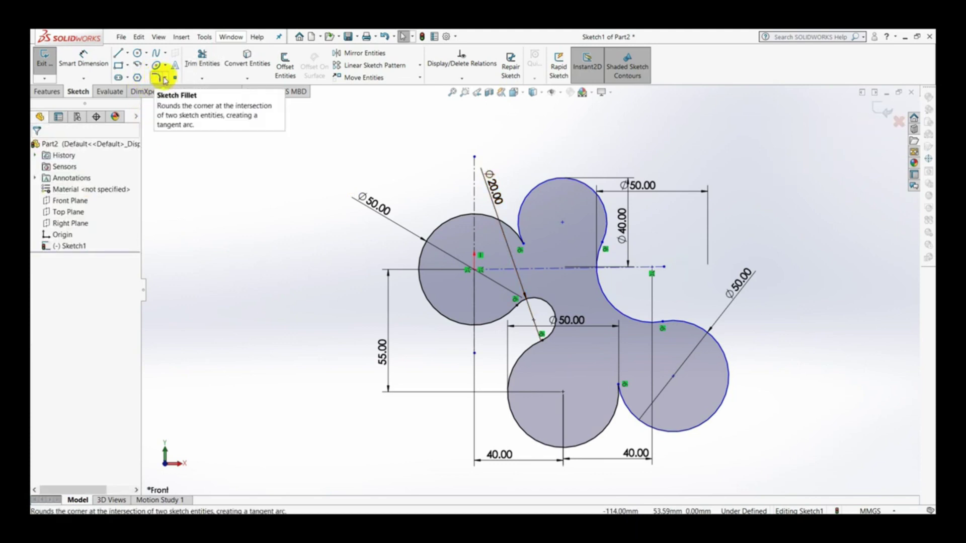
Add 5 mm sketch fillets at the left–top and bottom–right circle junctions
{"action": "left_click", "coordinate": [159, 77]}
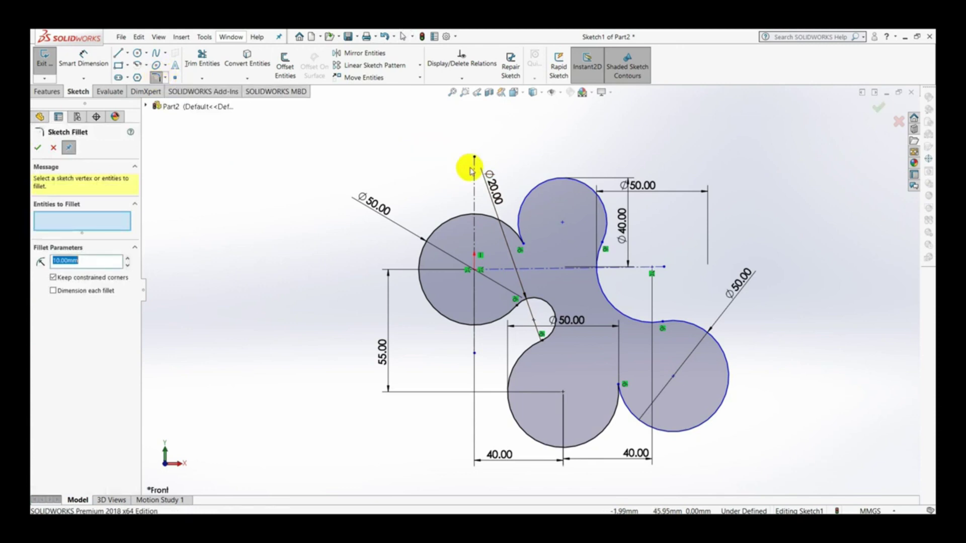
{"action": "left_click", "coordinate": [523, 244]}
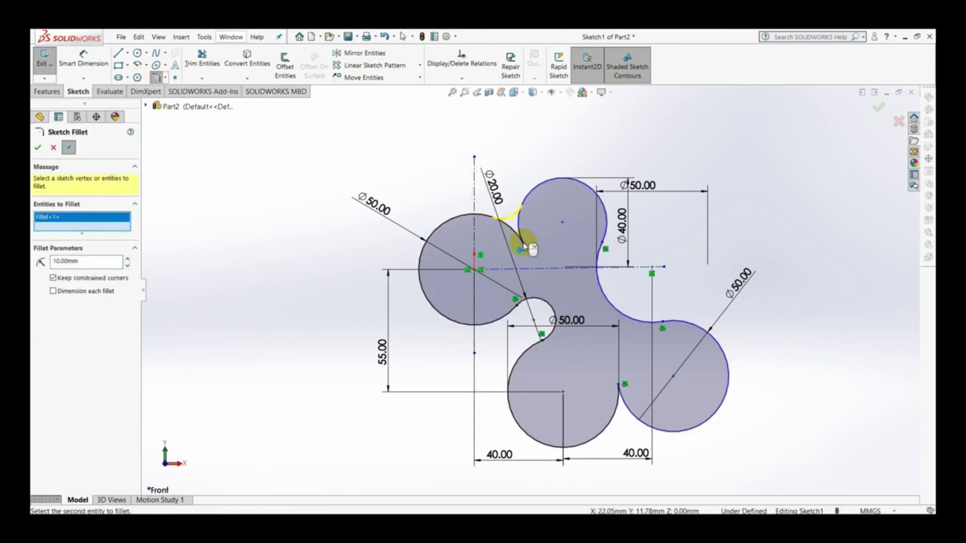
{"action": "left_click", "coordinate": [619, 384]}
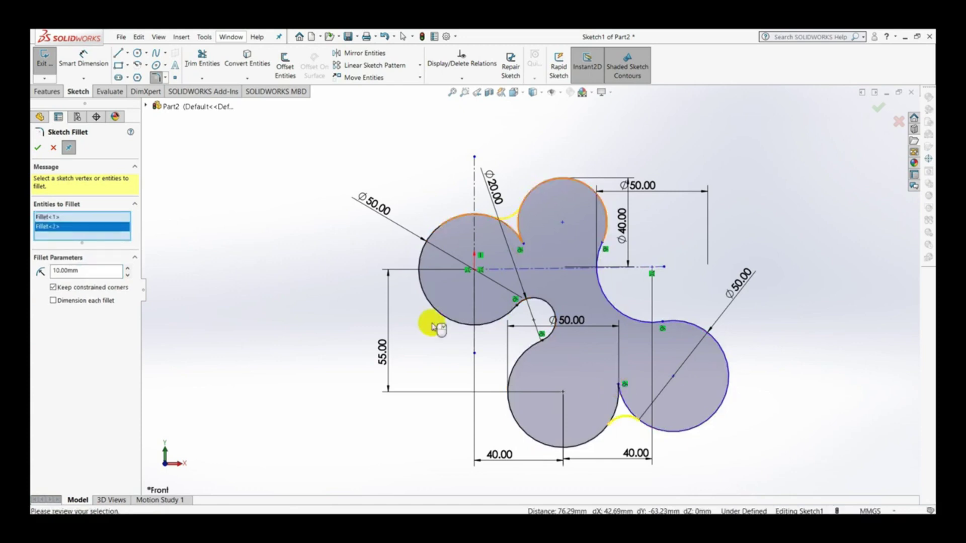
{"action": "double_click", "coordinate": [82, 272]}
{"action": "type", "text": "5"}
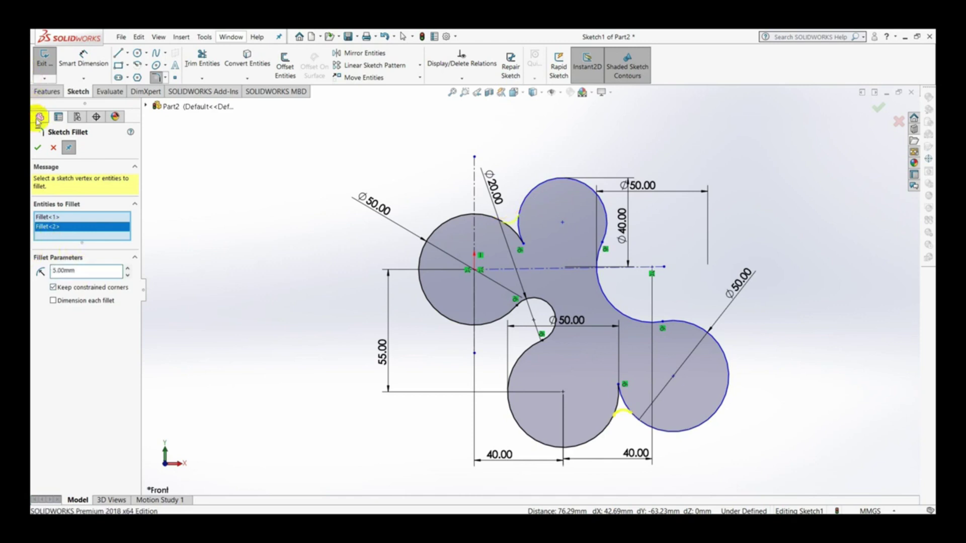
{"action": "left_click", "coordinate": [39, 149]}
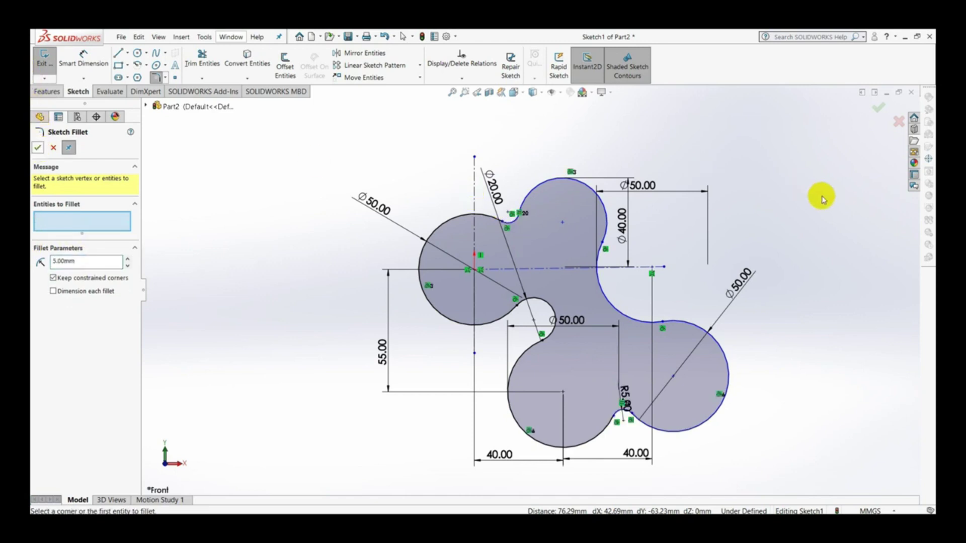
{"action": "left_click", "coordinate": [878, 111]}
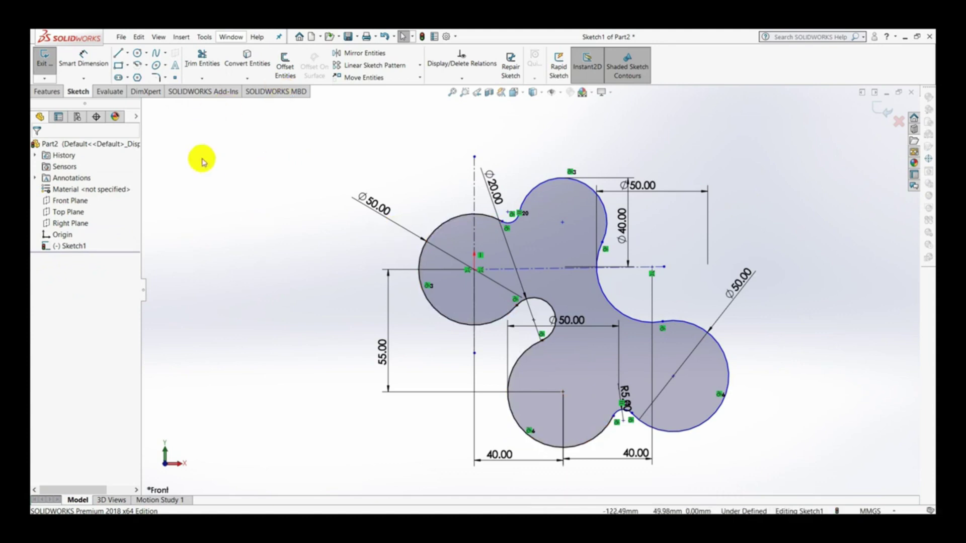
{"action": "left_click", "coordinate": [54, 91]}
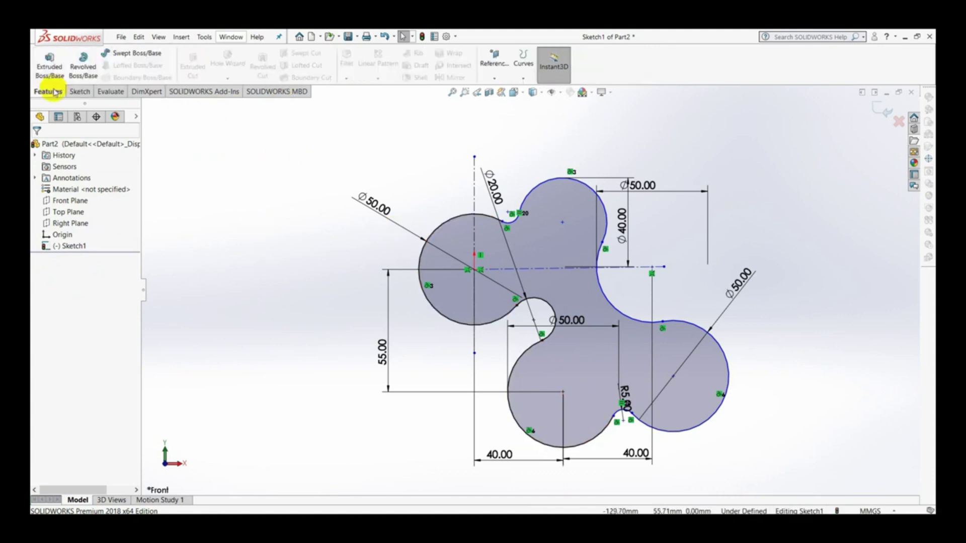
{"action": "left_click", "coordinate": [50, 67]}
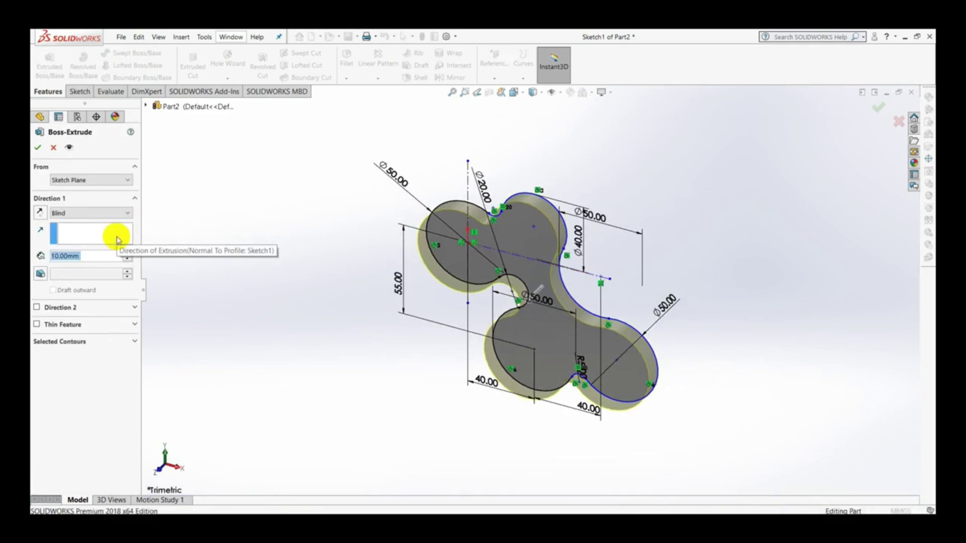
{"action": "key", "text": "Return"}
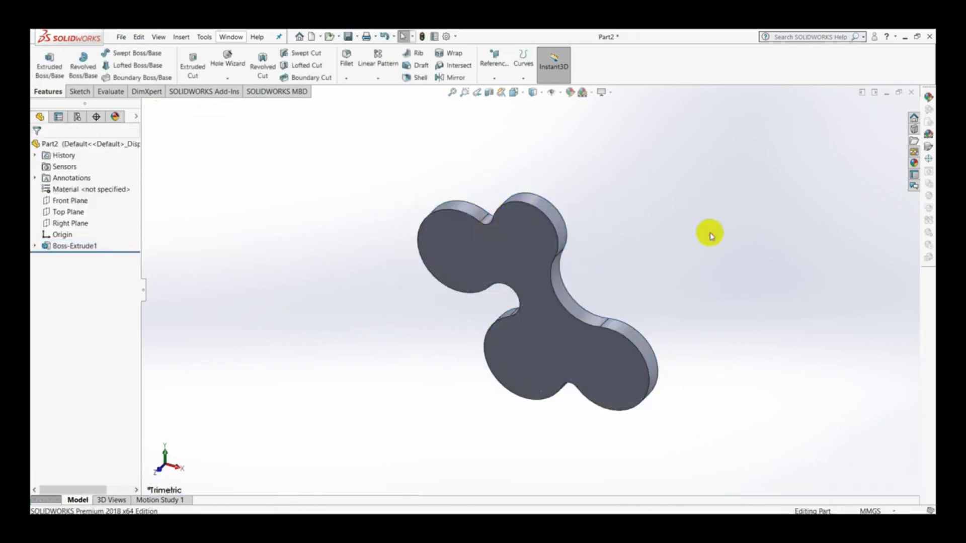
{"action": "key", "text": "Left"}
{"action": "key", "text": "Left"}
{"action": "key", "text": "Left"}
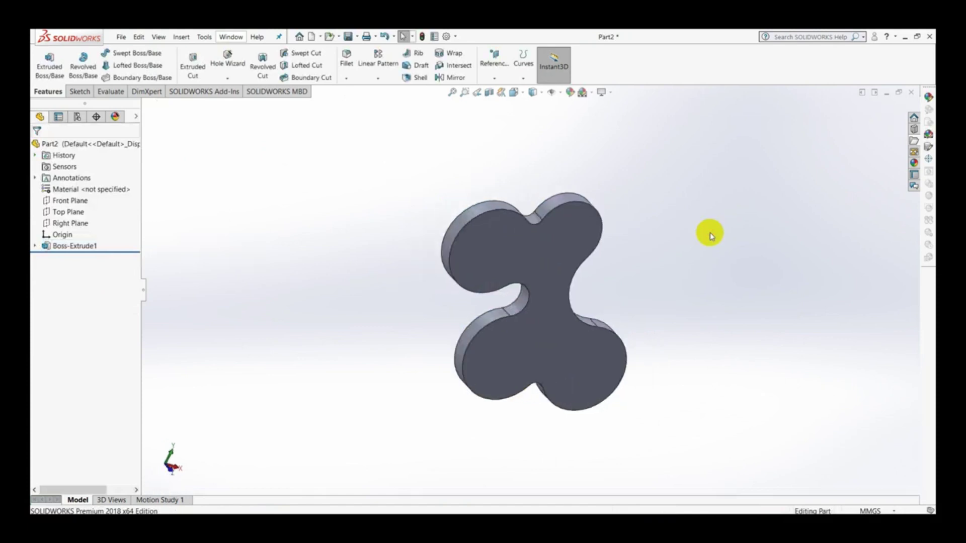
{"action": "key", "text": "Left"}
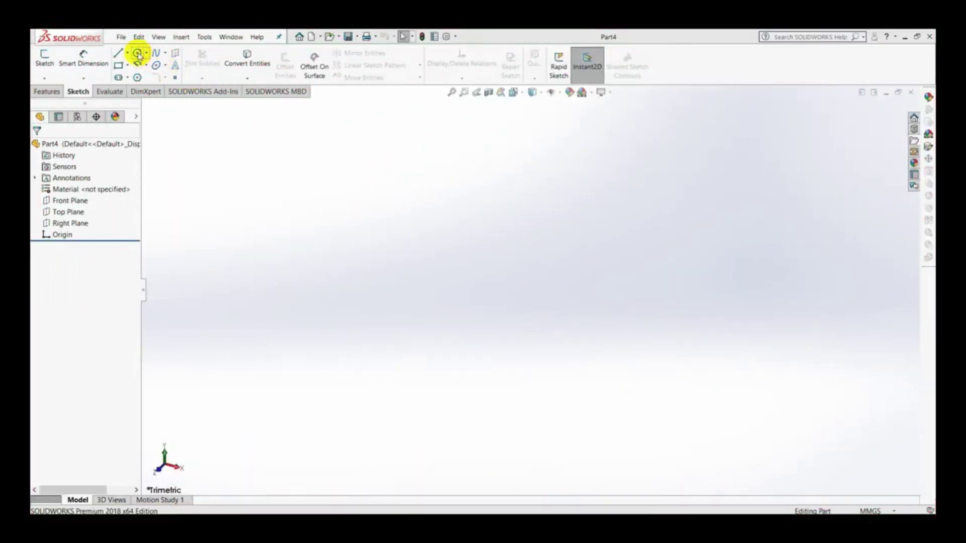
Start a circle sketch on the Front Plane and view it Normal To
{"action": "left_click", "coordinate": [137, 53]}
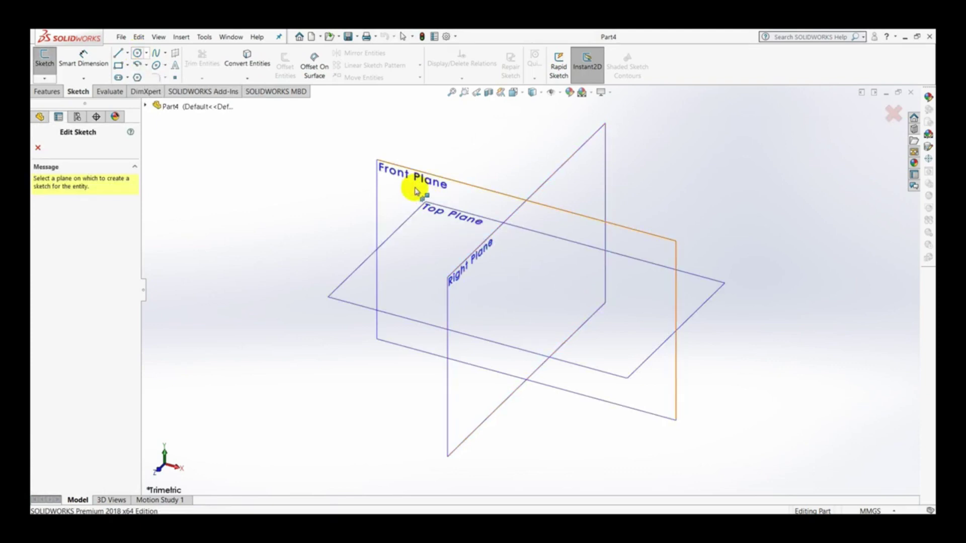
{"action": "left_click", "coordinate": [415, 191]}
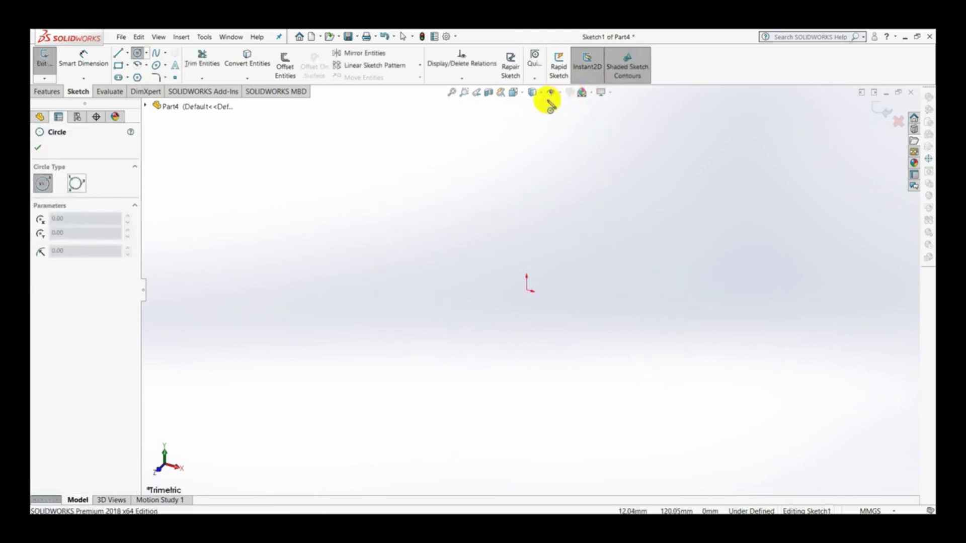
{"action": "left_click", "coordinate": [527, 94]}
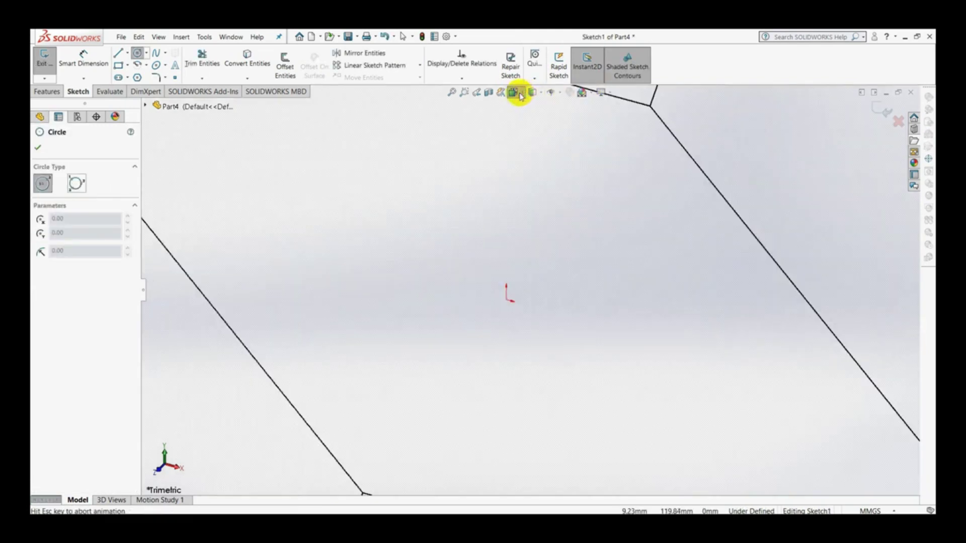
{"action": "left_click", "coordinate": [514, 92]}
{"action": "left_click", "coordinate": [564, 146]}
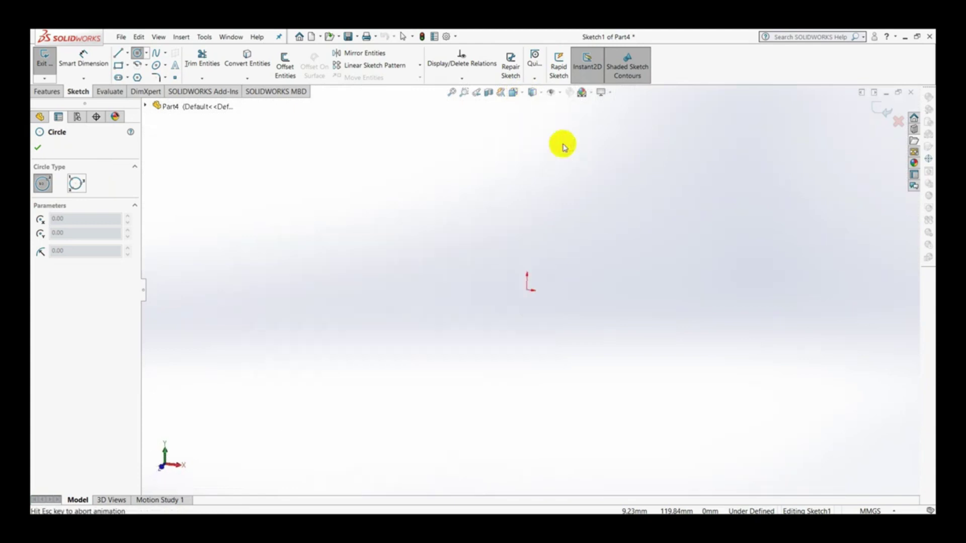
Draw a circle centred on the origin and dimension its diameter to 50 mm
{"action": "left_click", "coordinate": [529, 290]}
{"action": "left_click", "coordinate": [552, 208]}
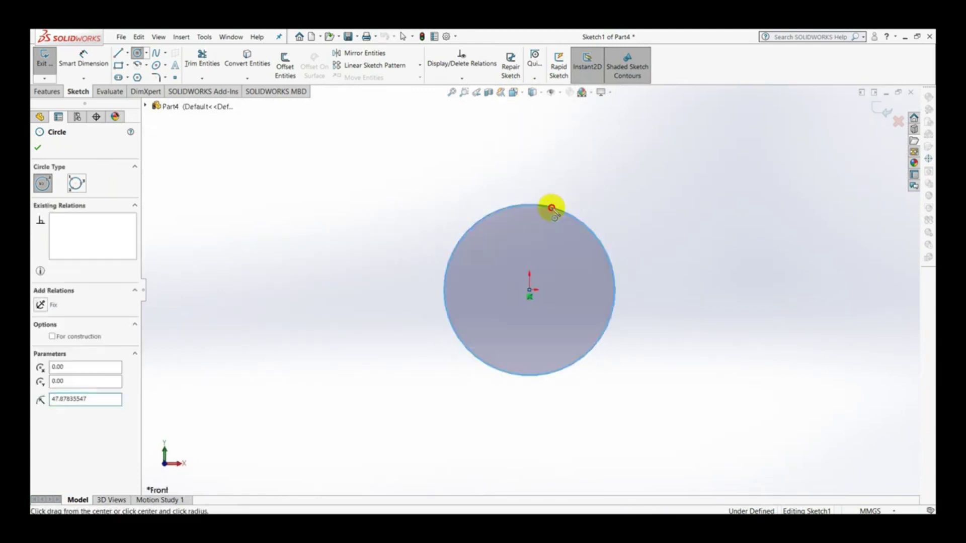
{"action": "left_click", "coordinate": [83, 56]}
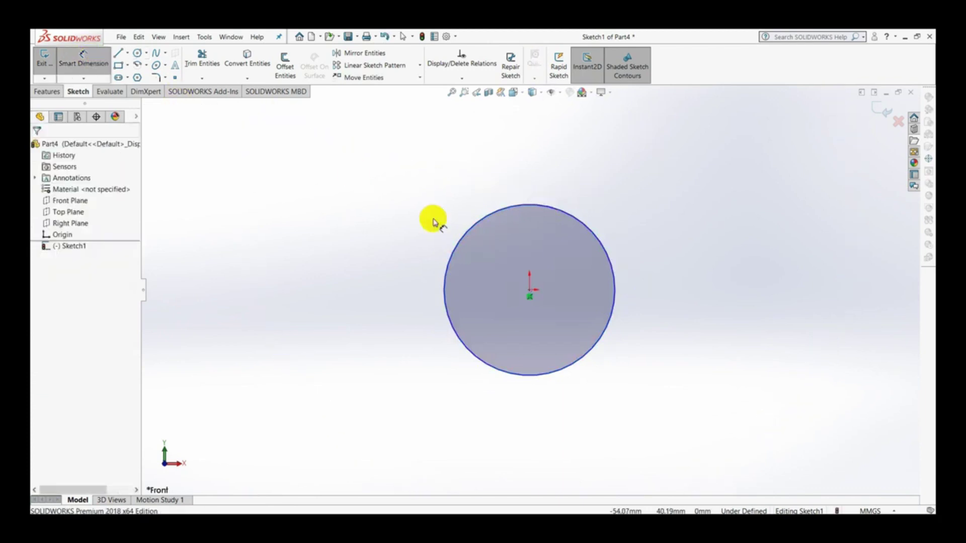
{"action": "left_click", "coordinate": [462, 232]}
{"action": "left_click", "coordinate": [429, 219]}
{"action": "type", "text": "5"}
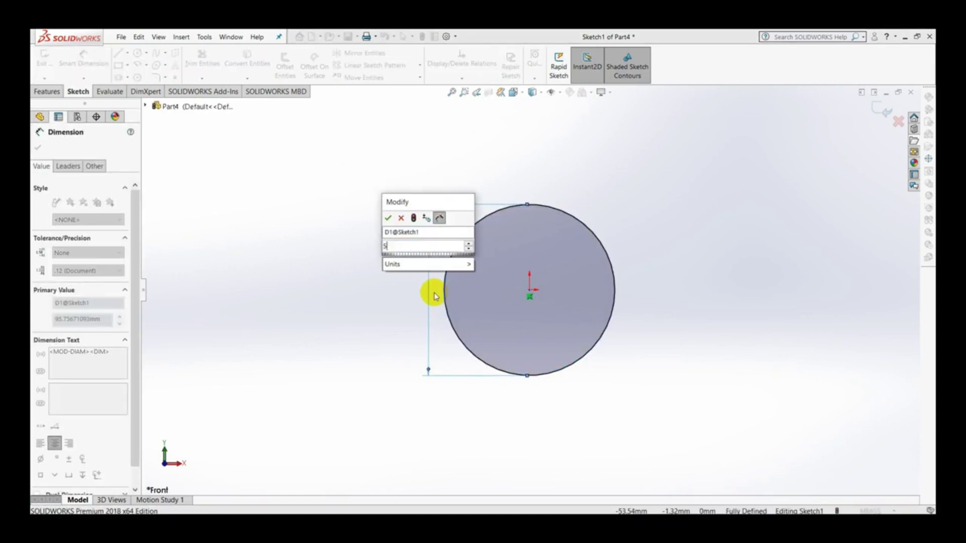
{"action": "key", "text": "Return"}
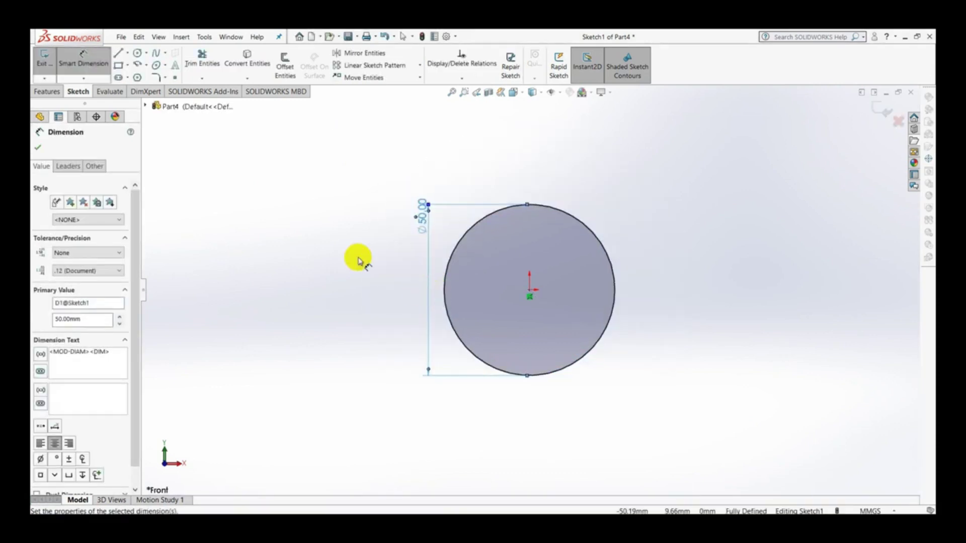
{"action": "left_click", "coordinate": [357, 260]}
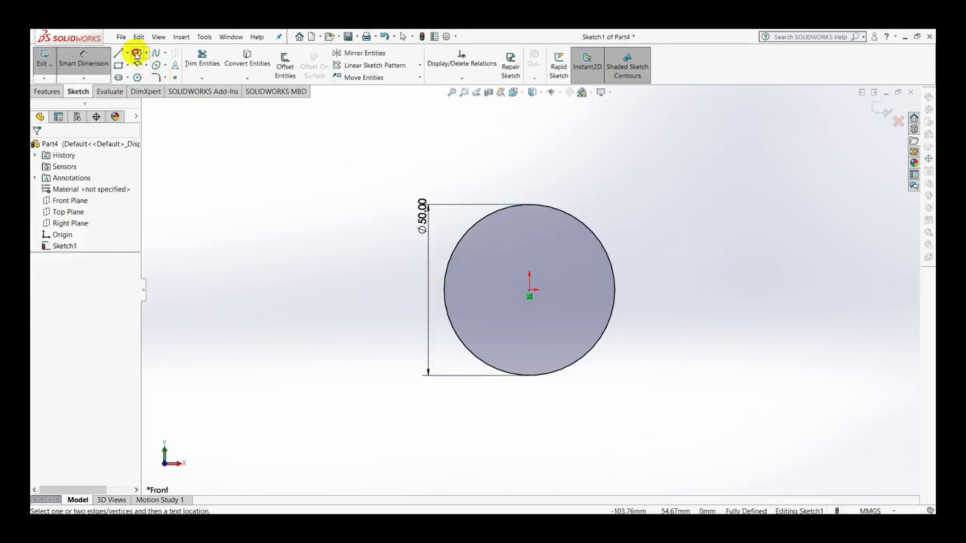
Draw a circle upper right of the 50 mm circle and dimension it to Ø40 mm
{"action": "left_click", "coordinate": [136, 53]}
{"action": "left_click", "coordinate": [729, 224]}
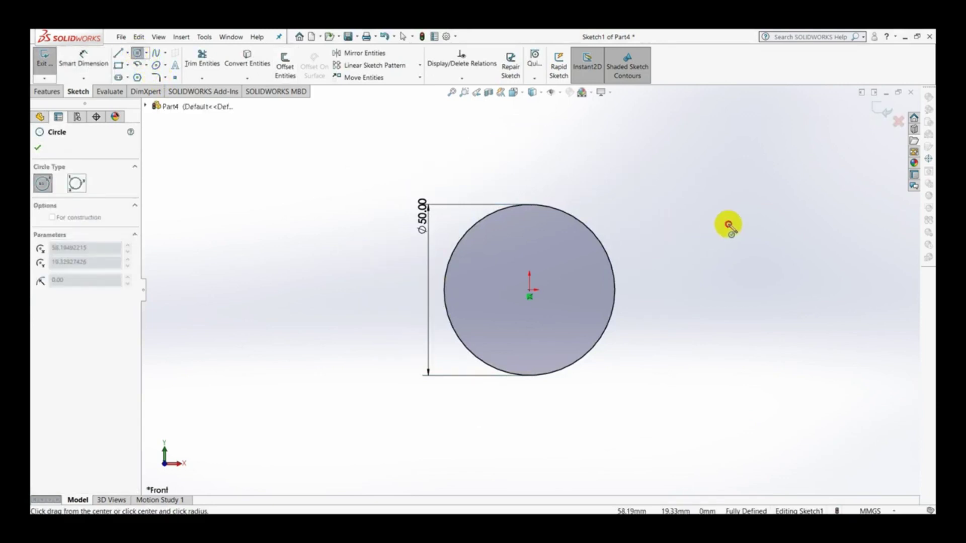
{"action": "left_click", "coordinate": [744, 274]}
{"action": "key", "text": "Escape"}
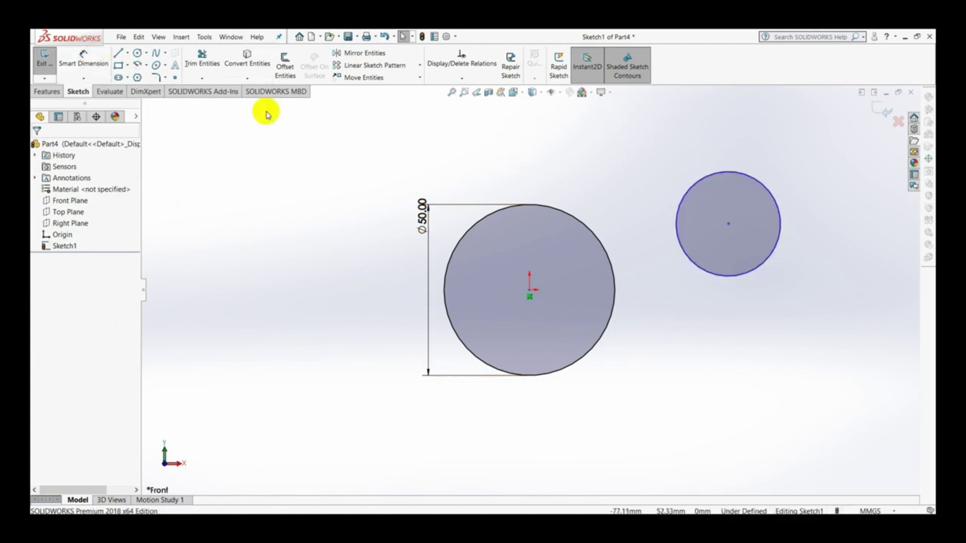
{"action": "left_click", "coordinate": [83, 58]}
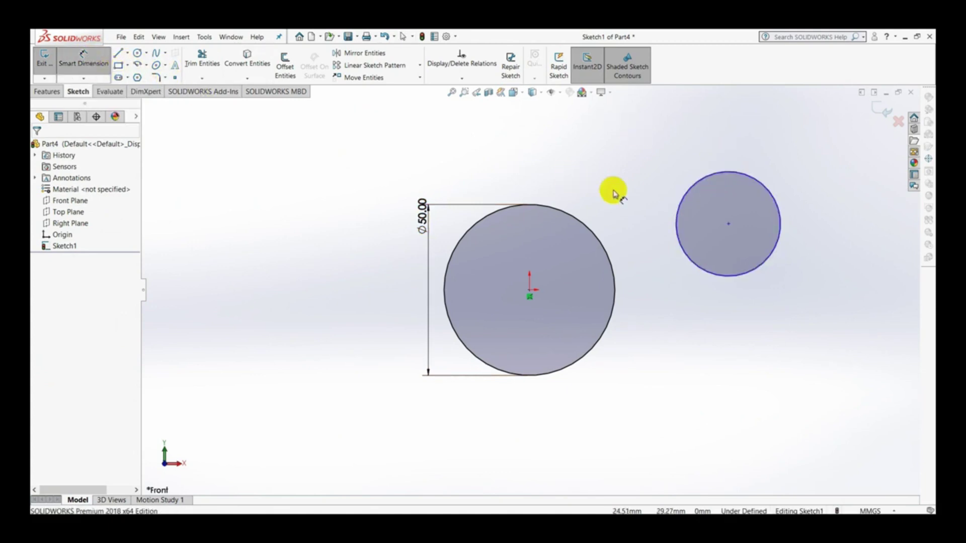
{"action": "left_click", "coordinate": [690, 214]}
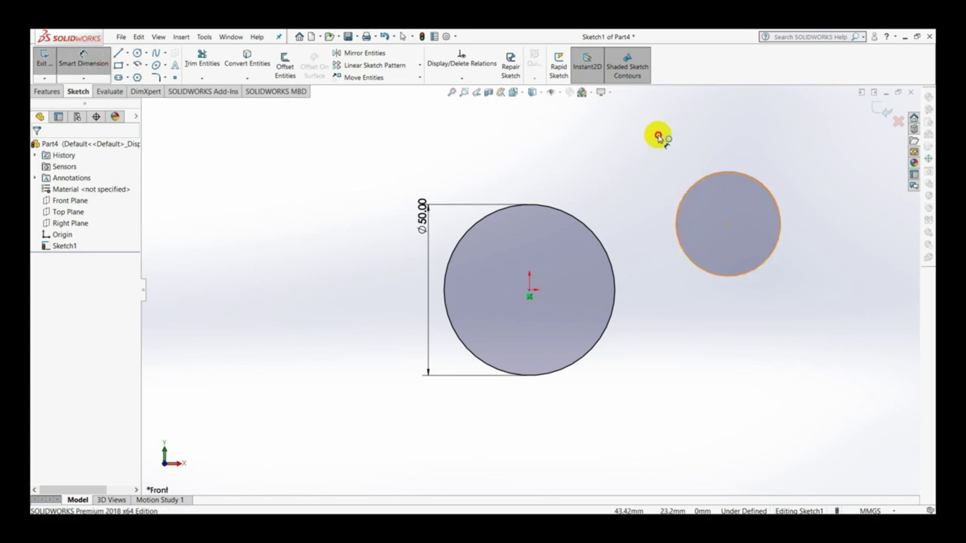
{"action": "left_click", "coordinate": [659, 135]}
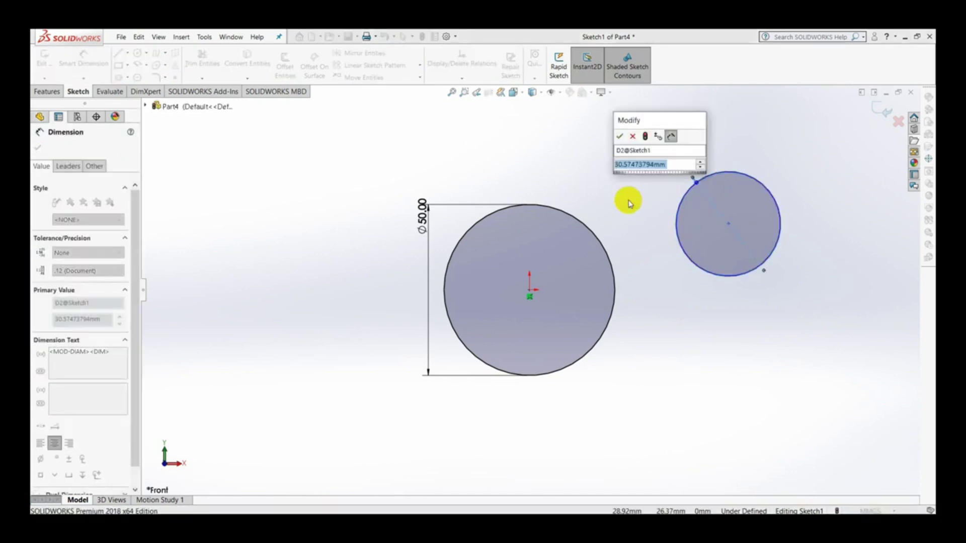
{"action": "type", "text": "40"}
{"action": "key", "text": "Return"}
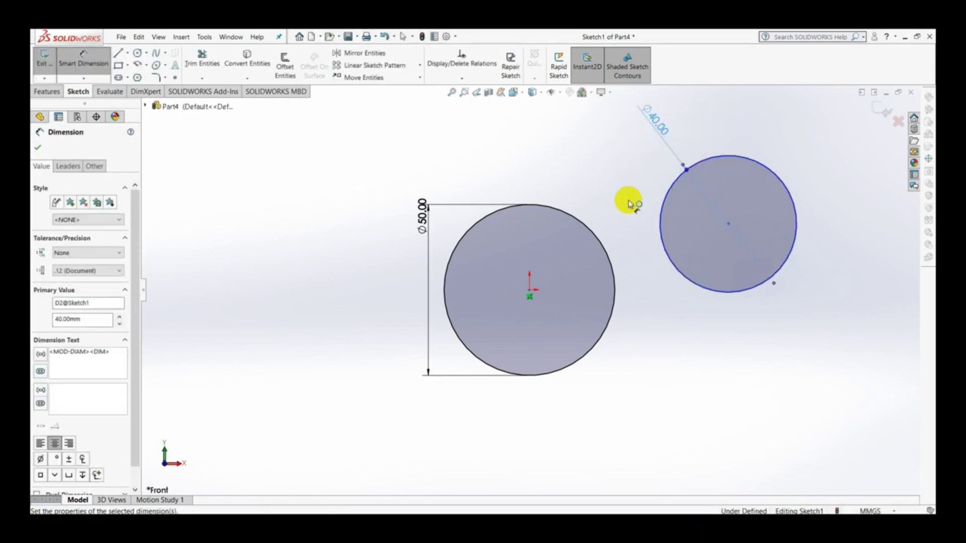
{"action": "left_click", "coordinate": [838, 354]}
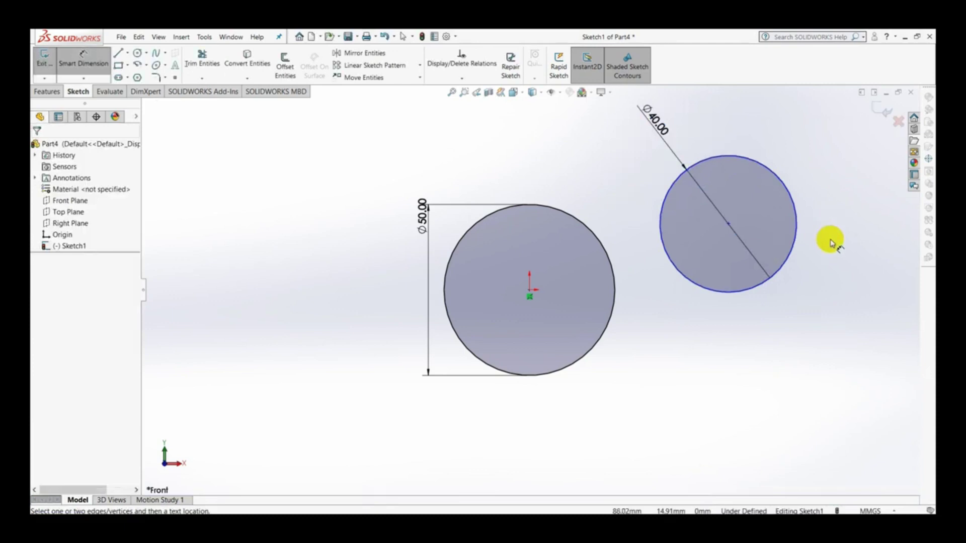
{"action": "key", "text": "Escape"}
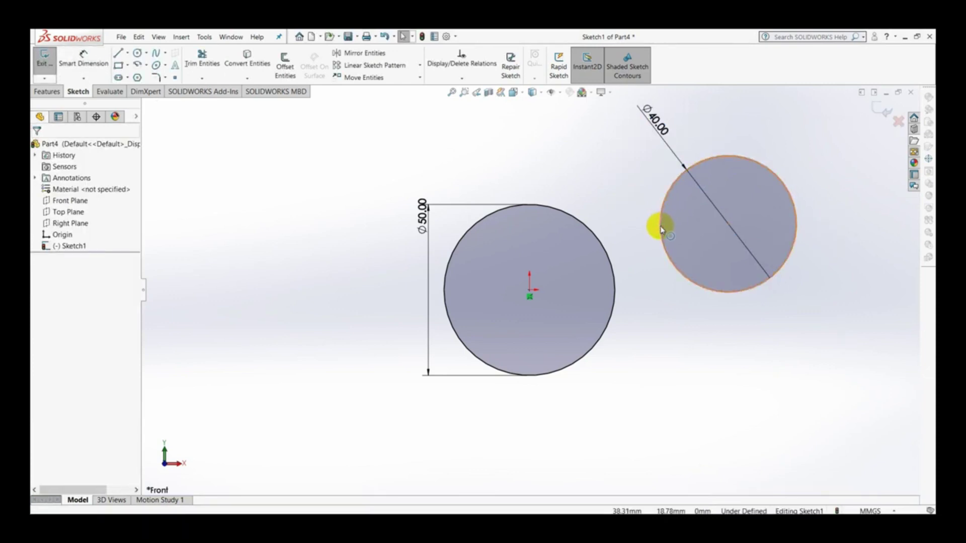
{"action": "left_click", "coordinate": [661, 229]}
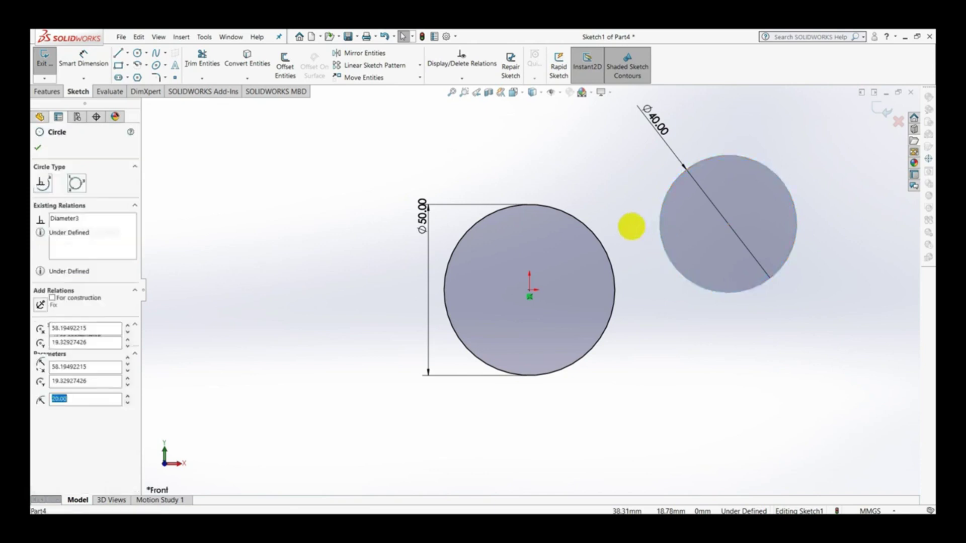
Make the 40 mm circle concentric with the 50 mm circle, then clear the selection
{"action": "left_click", "coordinate": [609, 259], "text": "ctrl"}
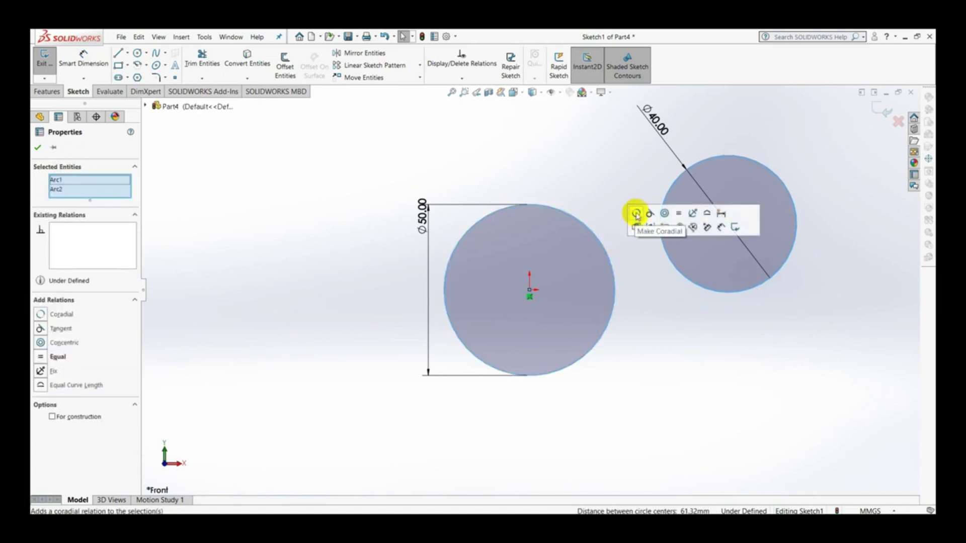
{"action": "left_click", "coordinate": [665, 213]}
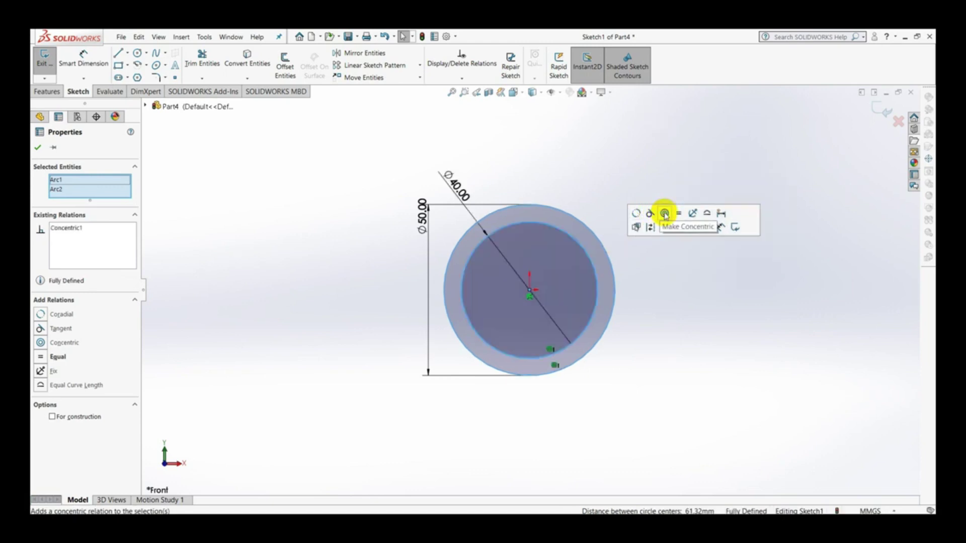
{"action": "left_click", "coordinate": [657, 271]}
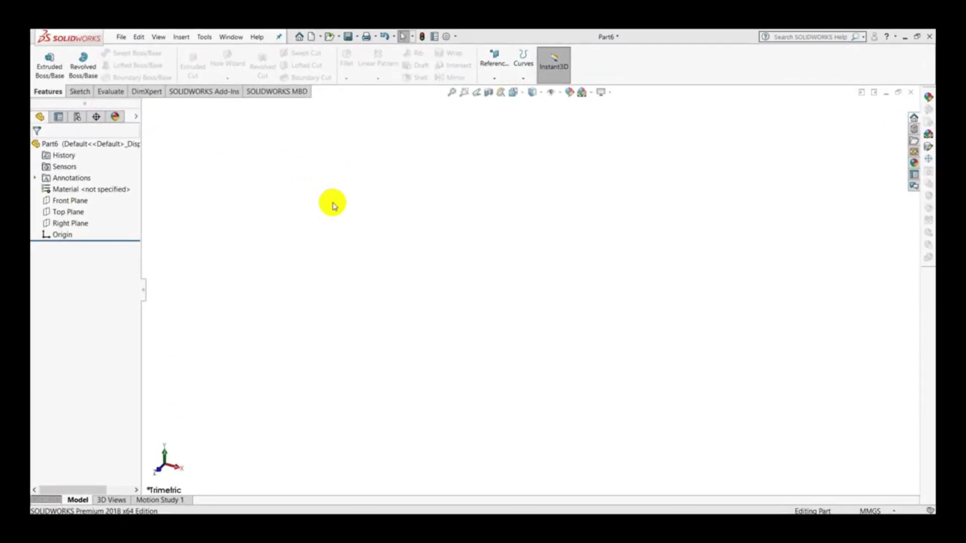
Sketch a circle centred on the origin on the Front Plane of the new part
{"action": "left_click", "coordinate": [80, 92]}
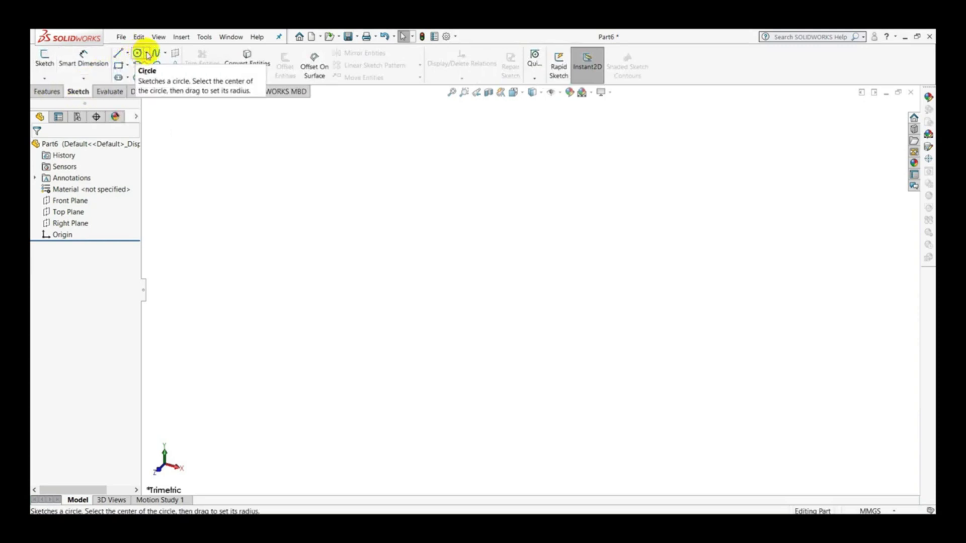
{"action": "left_click", "coordinate": [137, 53]}
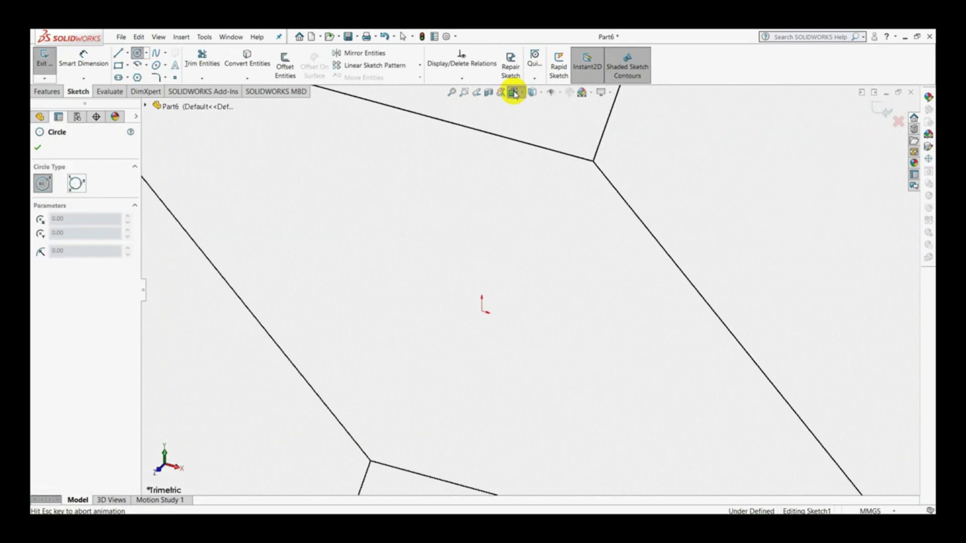
{"action": "left_click", "coordinate": [514, 93]}
{"action": "left_click", "coordinate": [548, 133]}
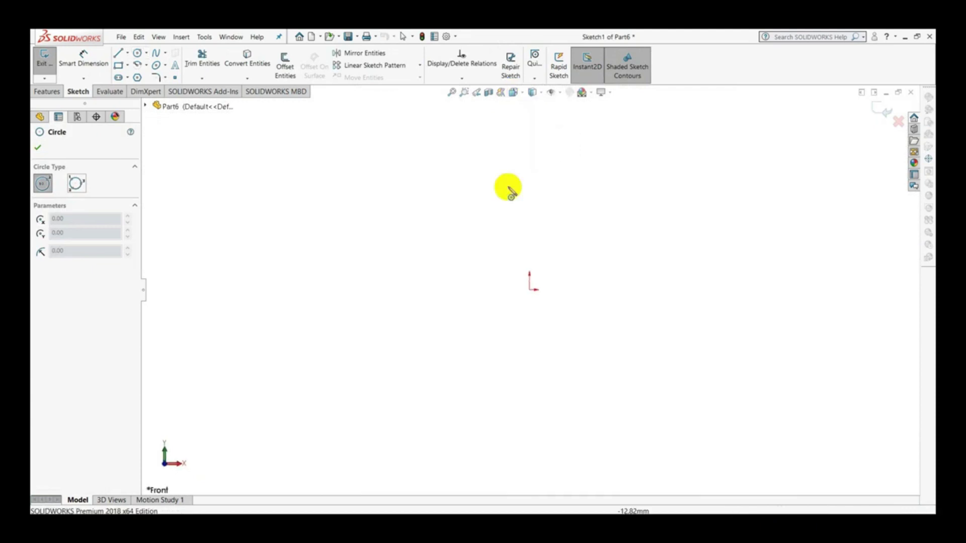
{"action": "left_click", "coordinate": [532, 291]}
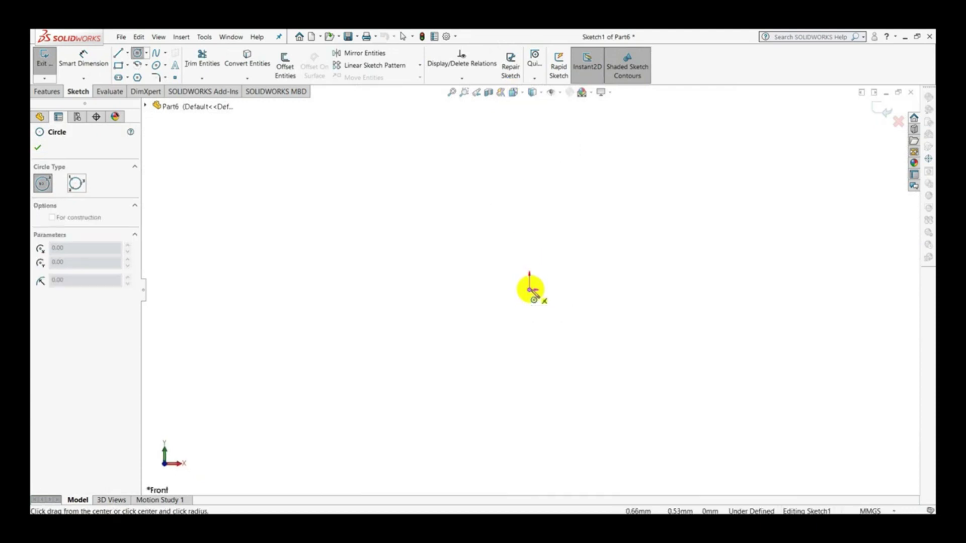
{"action": "left_click", "coordinate": [552, 228]}
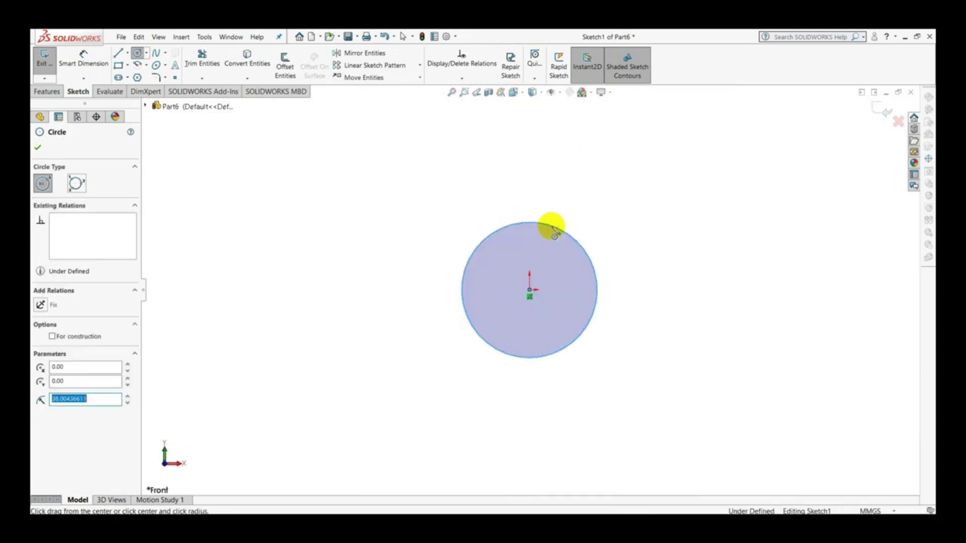
Dimension the circle's diameter to 40 mm
{"action": "left_click", "coordinate": [46, 92]}
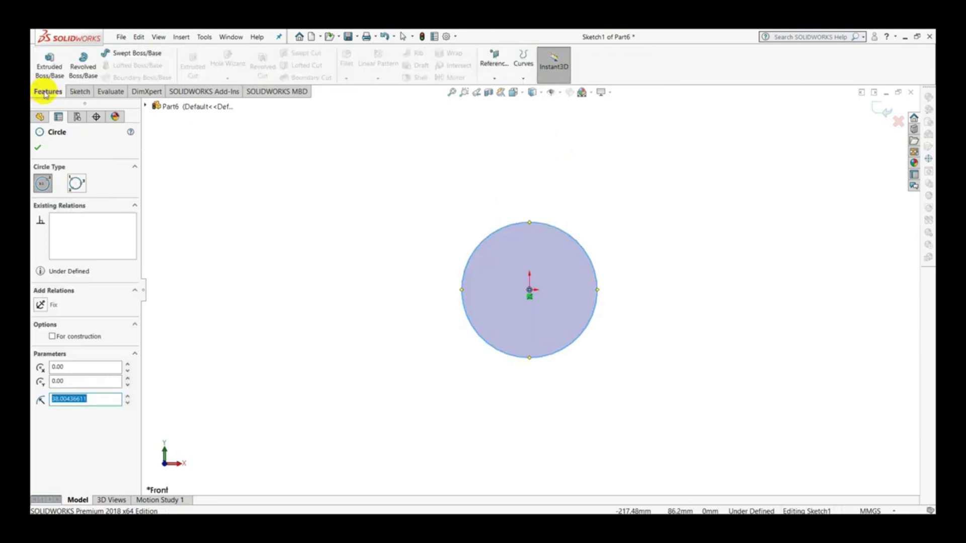
{"action": "left_click", "coordinate": [79, 91]}
{"action": "left_click", "coordinate": [82, 58]}
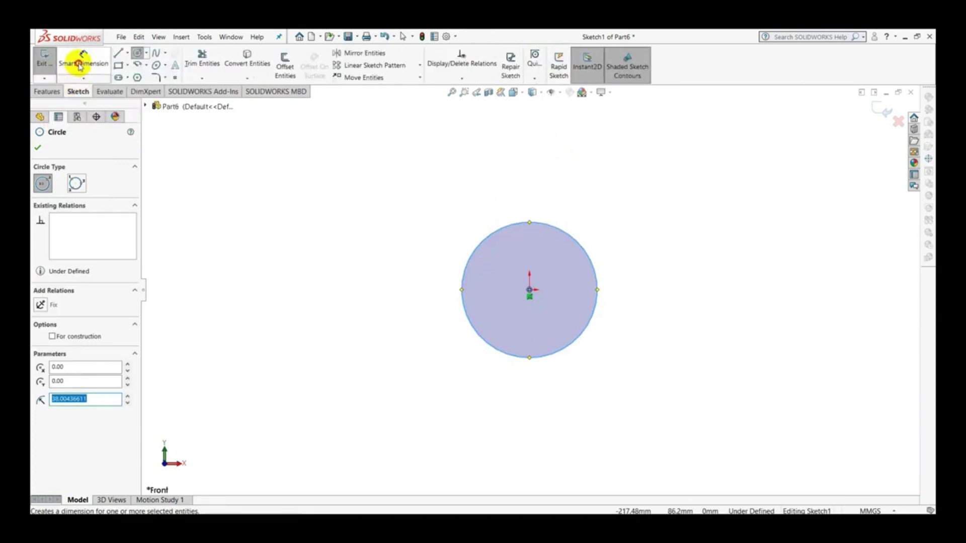
{"action": "left_click", "coordinate": [468, 262]}
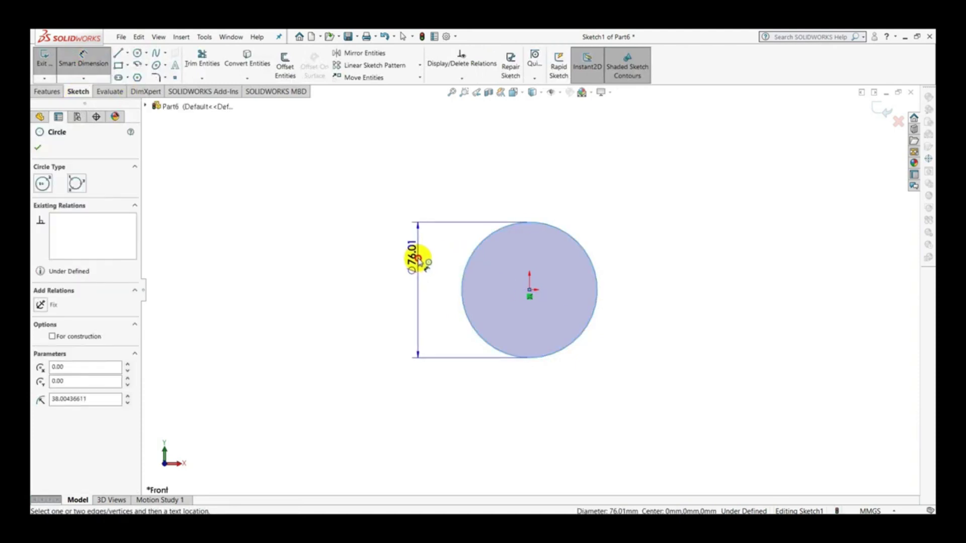
{"action": "left_click", "coordinate": [410, 265]}
{"action": "type", "text": "40"}
{"action": "key", "text": "Return"}
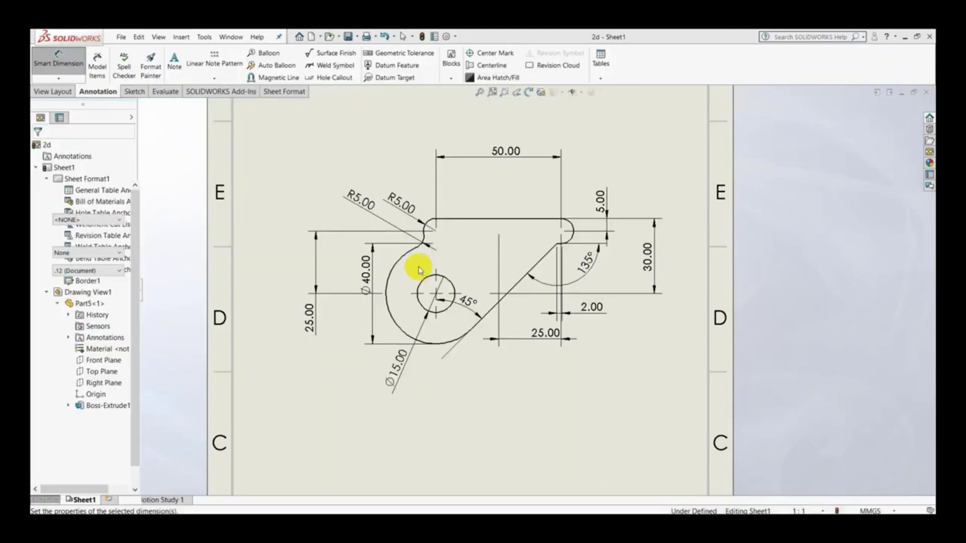
Back in Part6's sketch, draw an inner circle centred on the origin
{"action": "key", "text": "ctrl+Tab"}
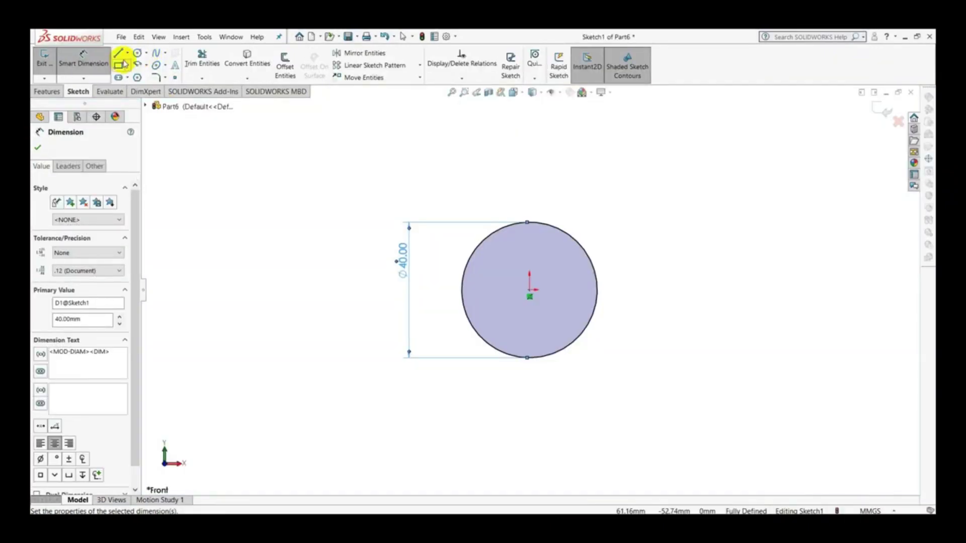
{"action": "left_click", "coordinate": [137, 53]}
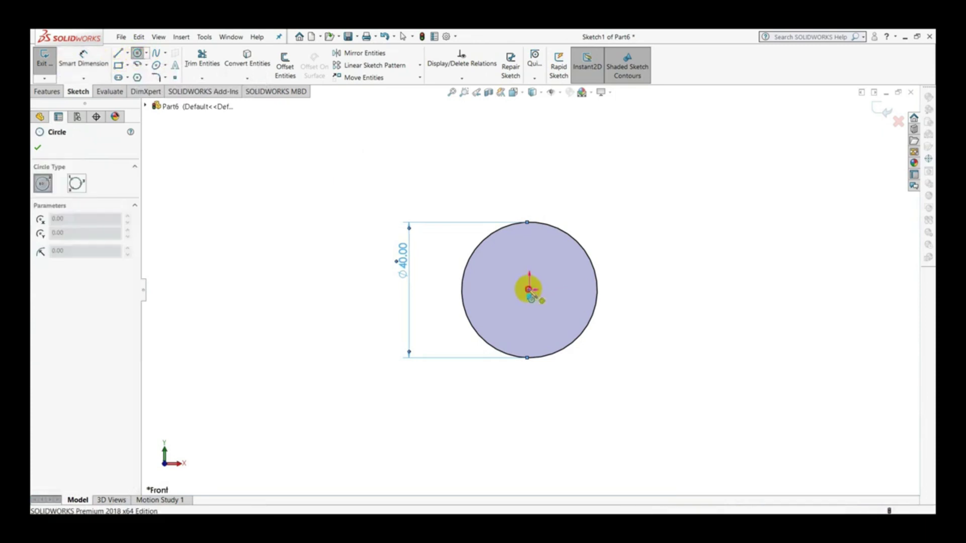
{"action": "left_click", "coordinate": [530, 290]}
{"action": "left_click", "coordinate": [550, 269]}
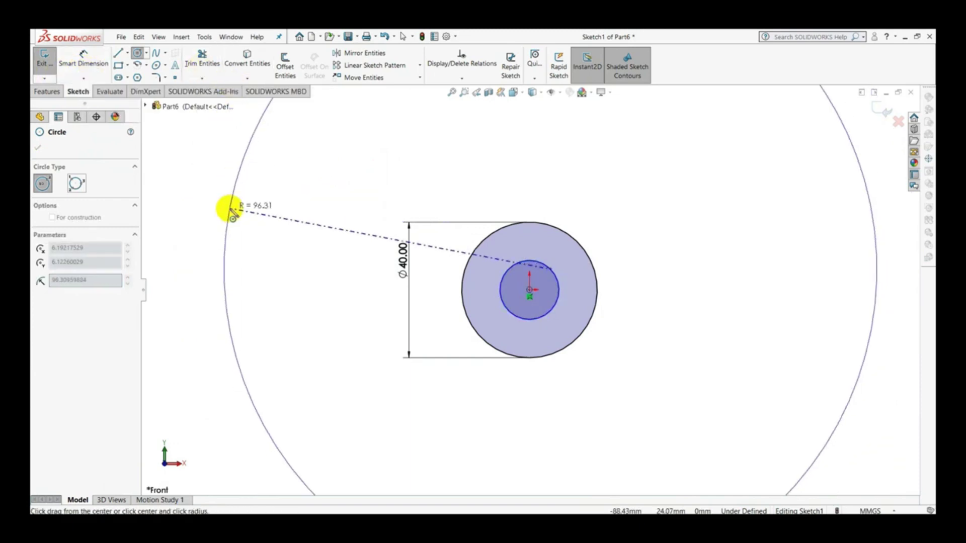
{"action": "key", "text": "Escape"}
Dimension the inner circle to a 15 mm diameter
{"action": "left_click", "coordinate": [97, 68]}
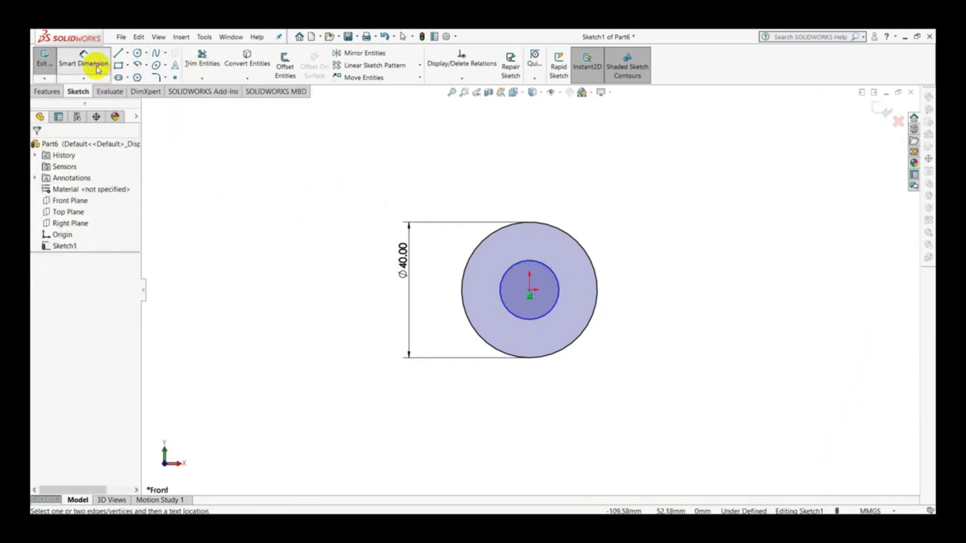
{"action": "left_click", "coordinate": [558, 286]}
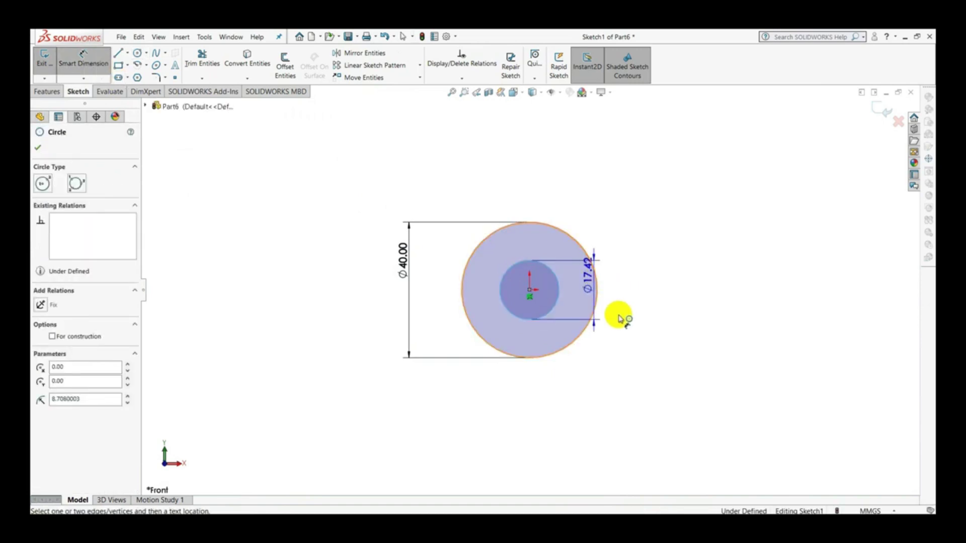
{"action": "left_click", "coordinate": [588, 390]}
{"action": "key", "text": "Return"}
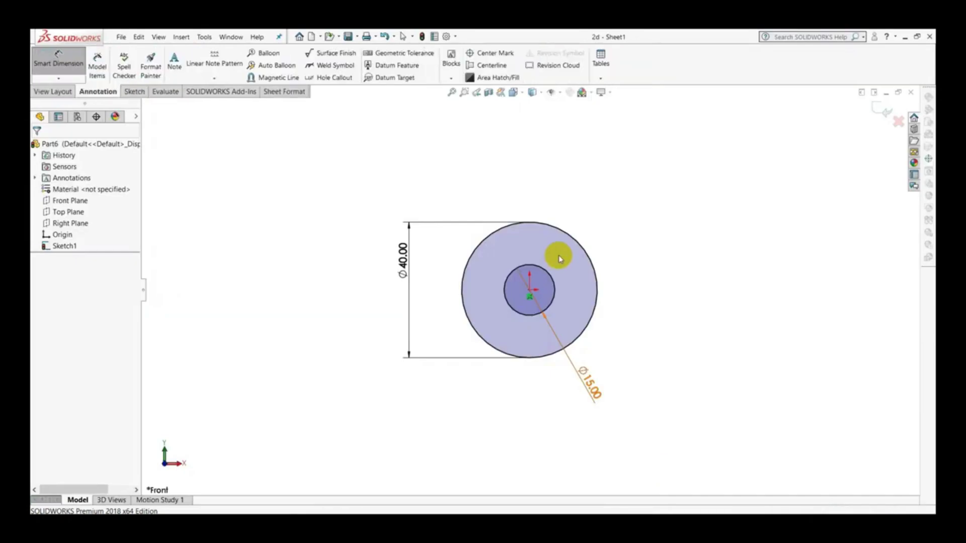
{"action": "key", "text": "ctrl+Tab"}
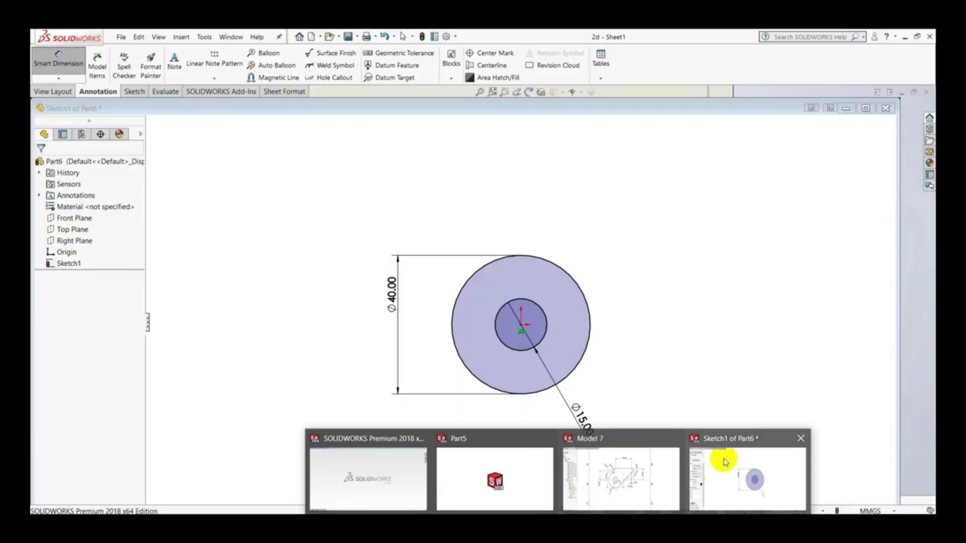
{"action": "left_click", "coordinate": [729, 460]}
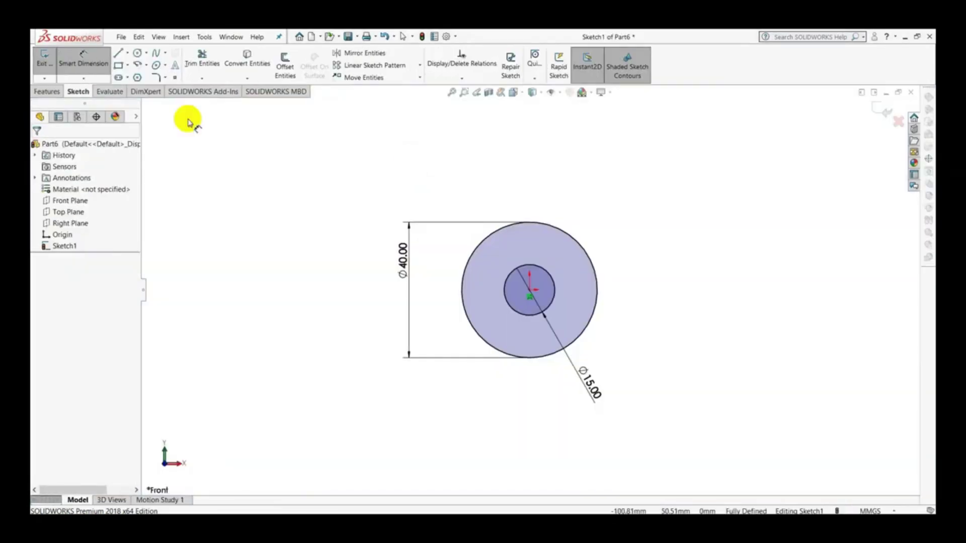
Draw a horizontal straight slot to the upper right of the circle
{"action": "left_click", "coordinate": [129, 78]}
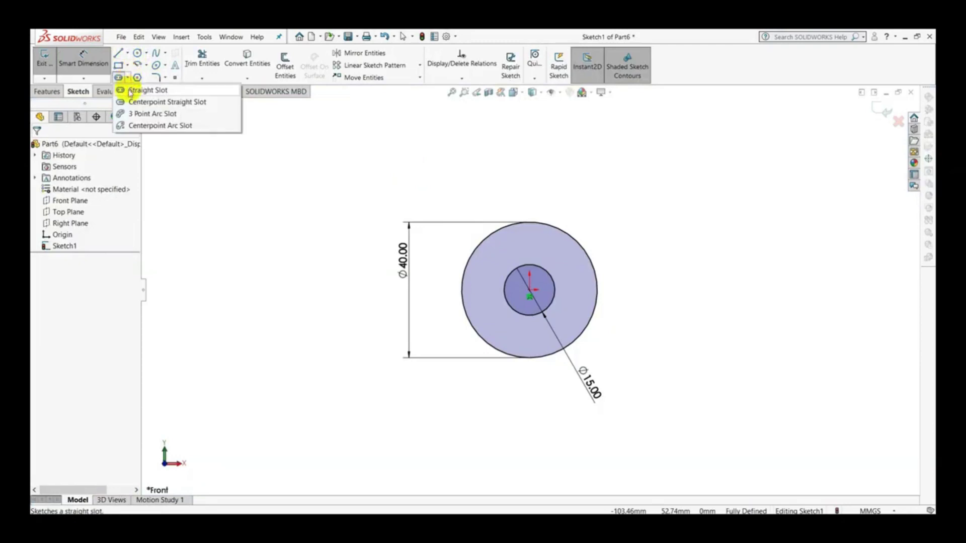
{"action": "left_click", "coordinate": [137, 89]}
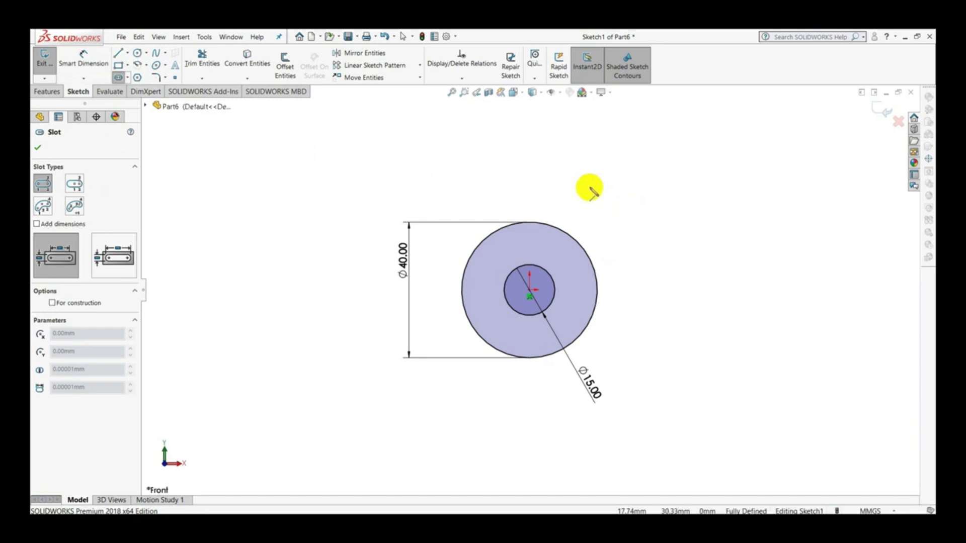
{"action": "left_click", "coordinate": [632, 220]}
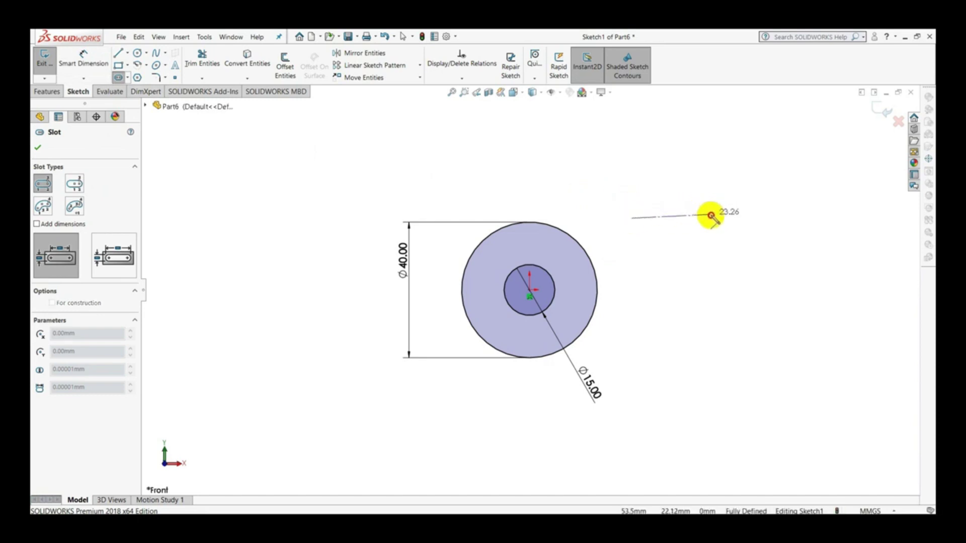
{"action": "left_click", "coordinate": [784, 218]}
{"action": "left_click", "coordinate": [767, 234]}
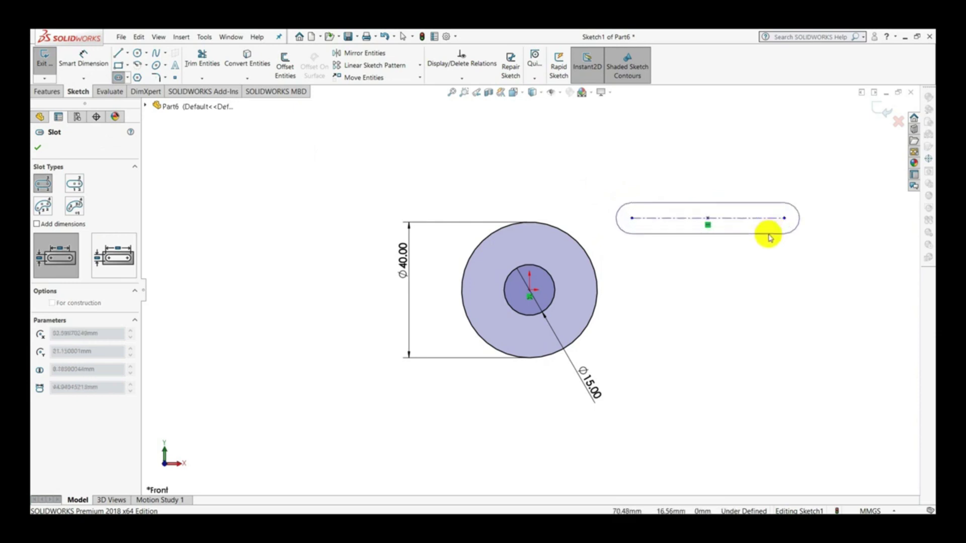
{"action": "left_click", "coordinate": [767, 233]}
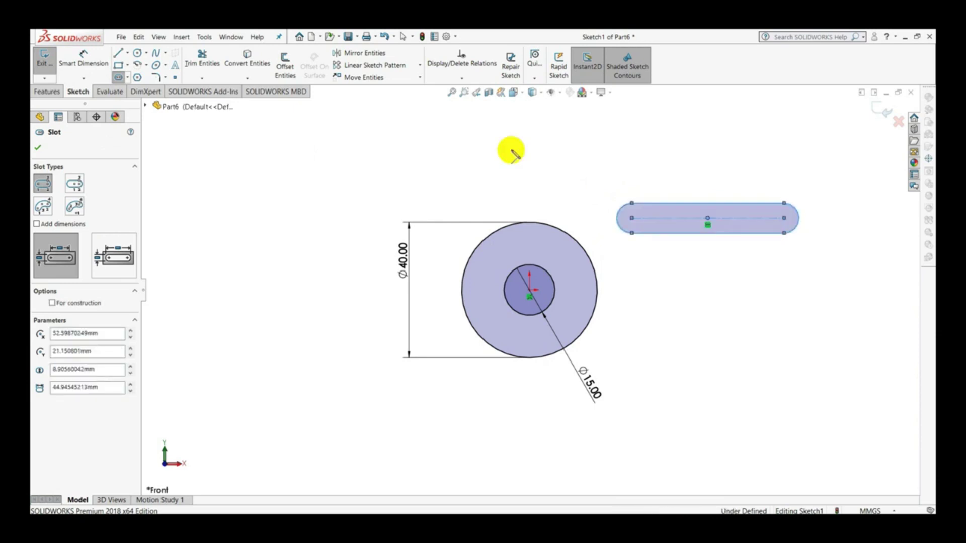
Dimension the slot's centre length to 50 mm and its end arc to R5
{"action": "left_click", "coordinate": [97, 70]}
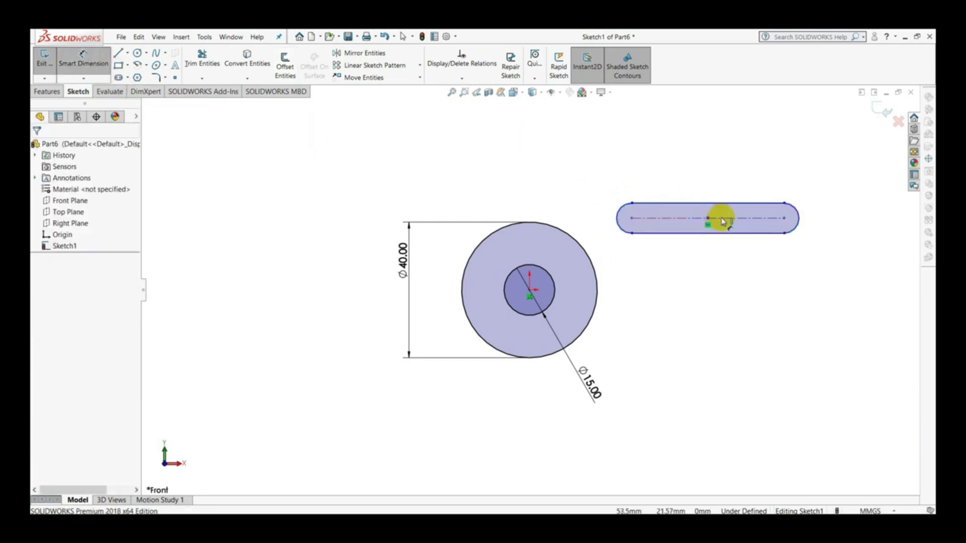
{"action": "left_click", "coordinate": [724, 222]}
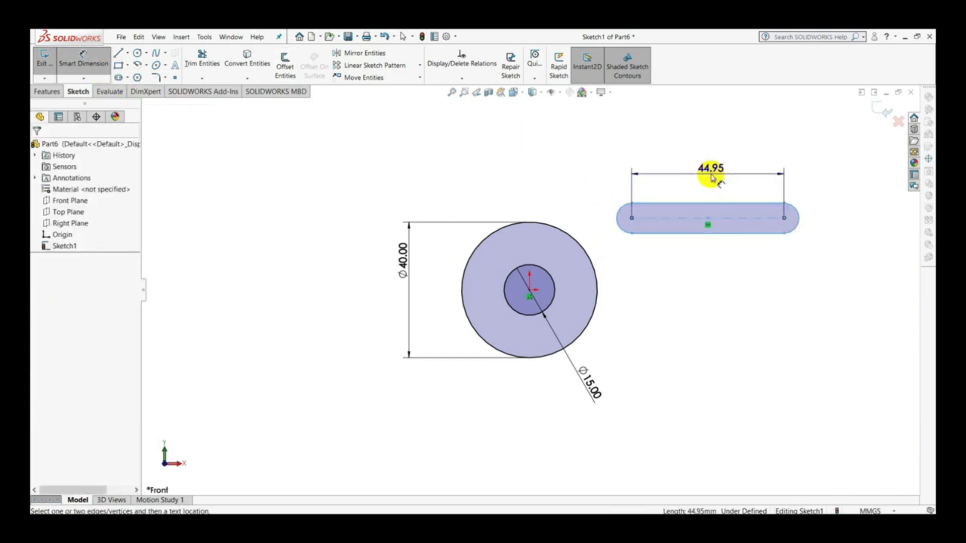
{"action": "left_click", "coordinate": [711, 173]}
{"action": "type", "text": "50"}
{"action": "key", "text": "Return"}
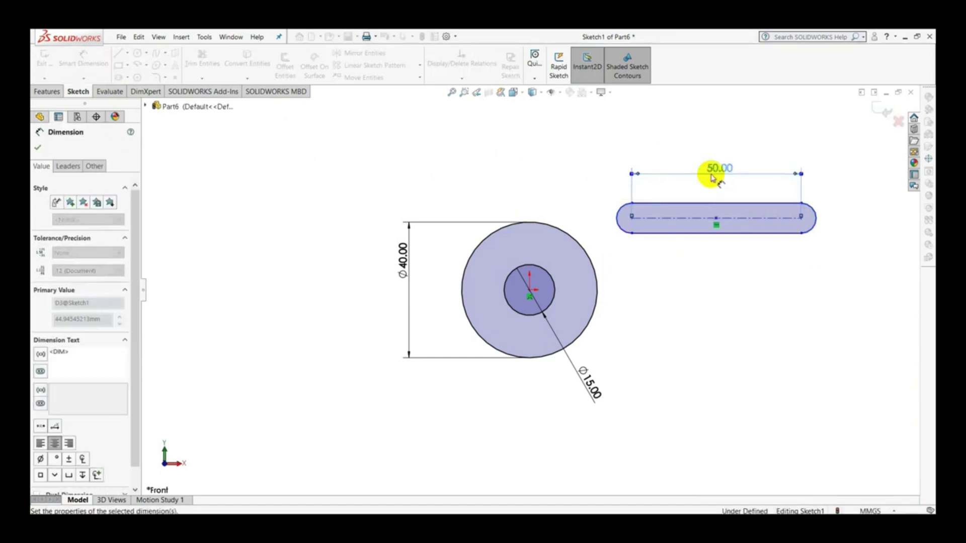
{"action": "left_click", "coordinate": [818, 217]}
{"action": "left_click", "coordinate": [821, 183]}
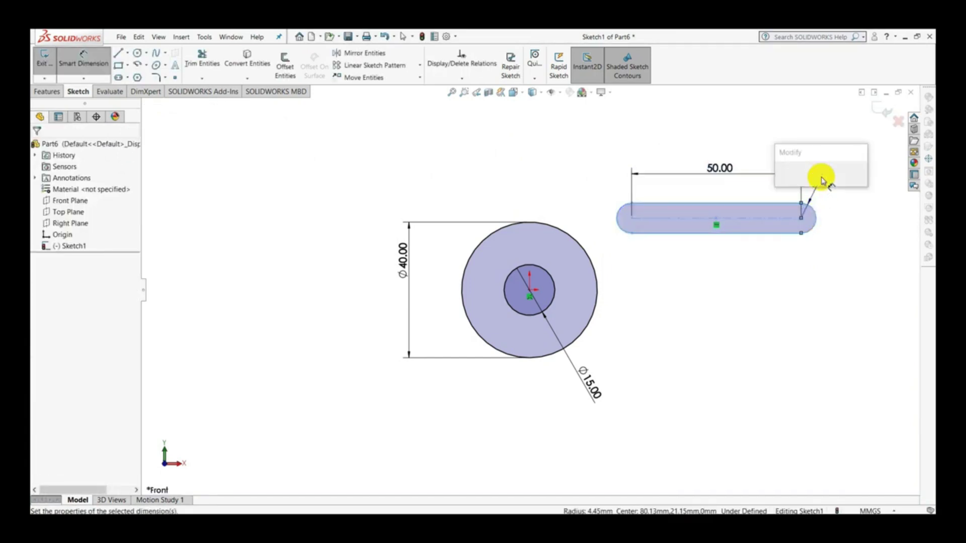
{"action": "type", "text": "5"}
{"action": "key", "text": "Return"}
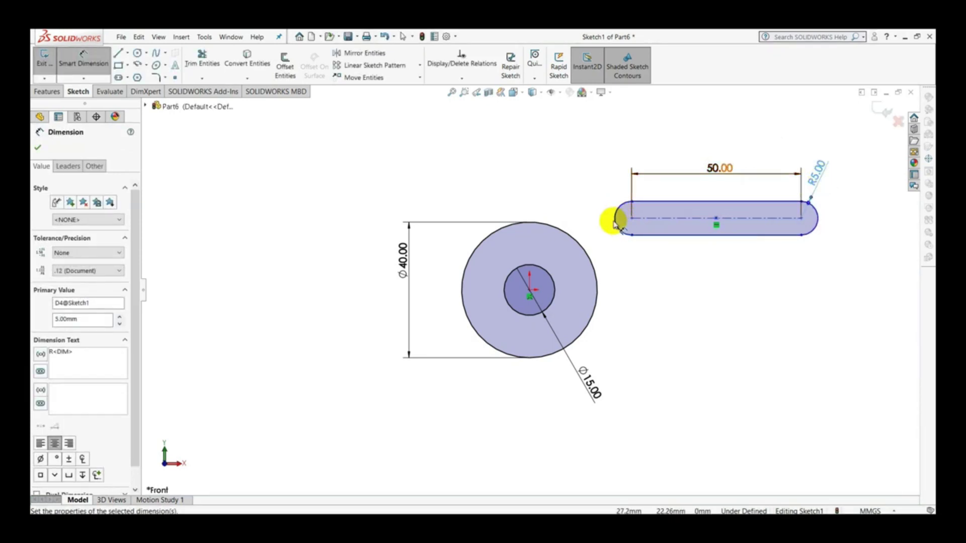
{"action": "key", "text": "Escape"}
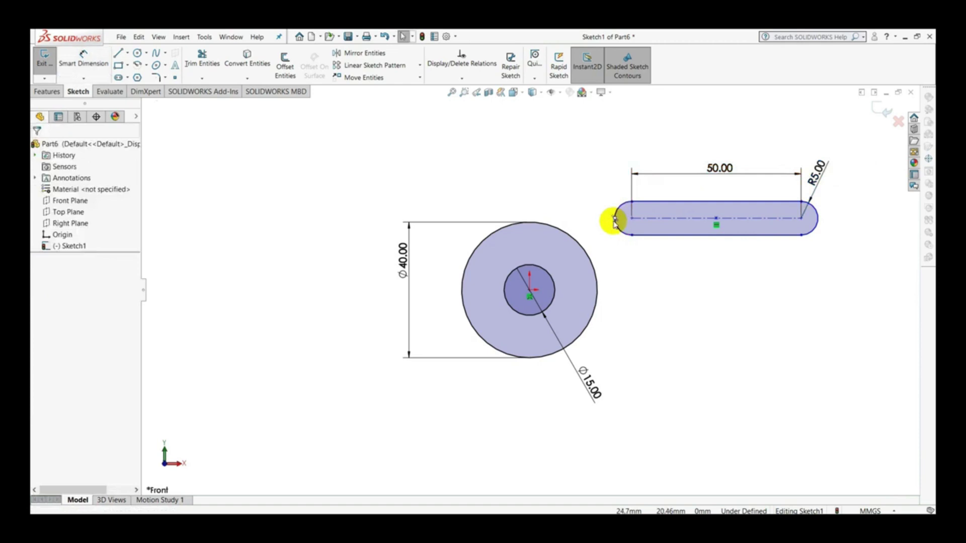
Make the slot's left end arc tangent to the Ø40 mm circle
{"action": "left_click", "coordinate": [618, 229]}
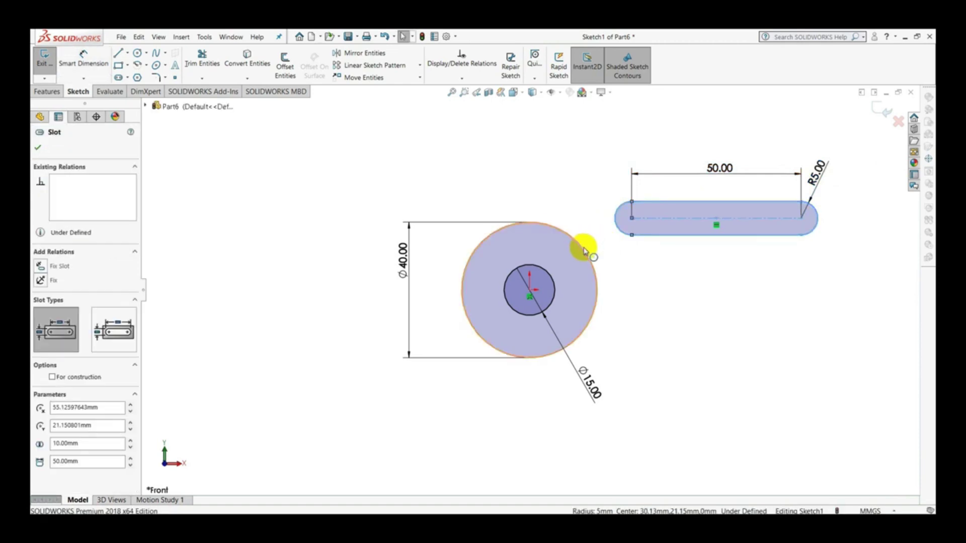
{"action": "left_click", "coordinate": [583, 250], "text": "ctrl"}
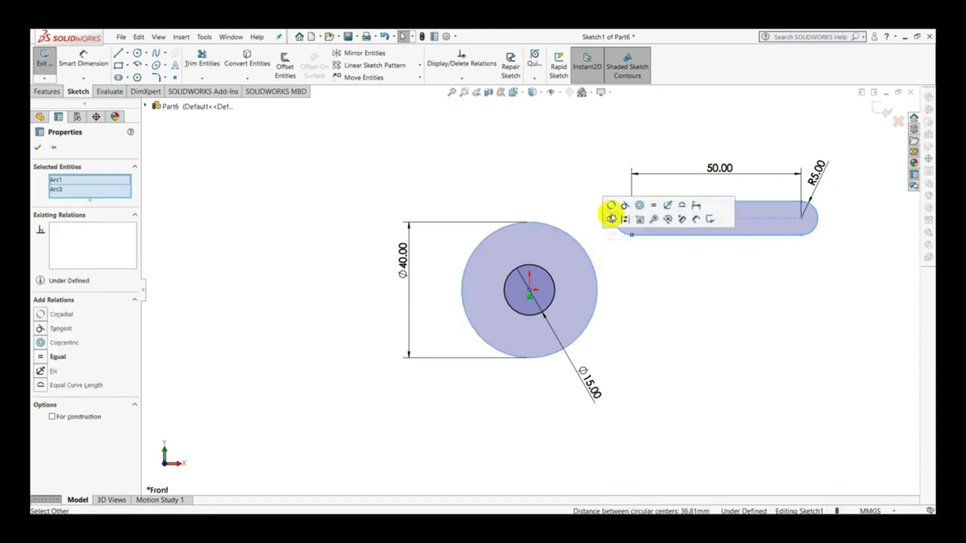
{"action": "left_click", "coordinate": [627, 205]}
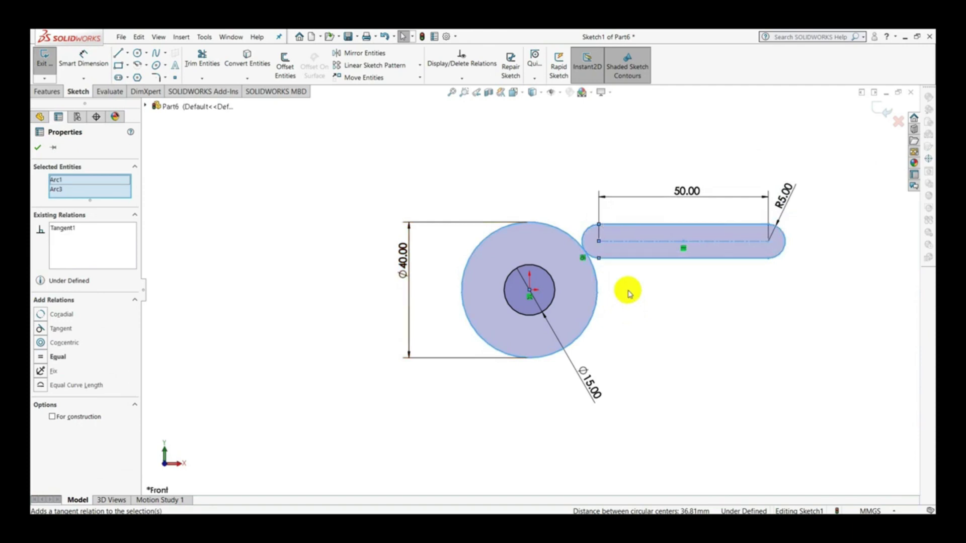
{"action": "left_click", "coordinate": [618, 226]}
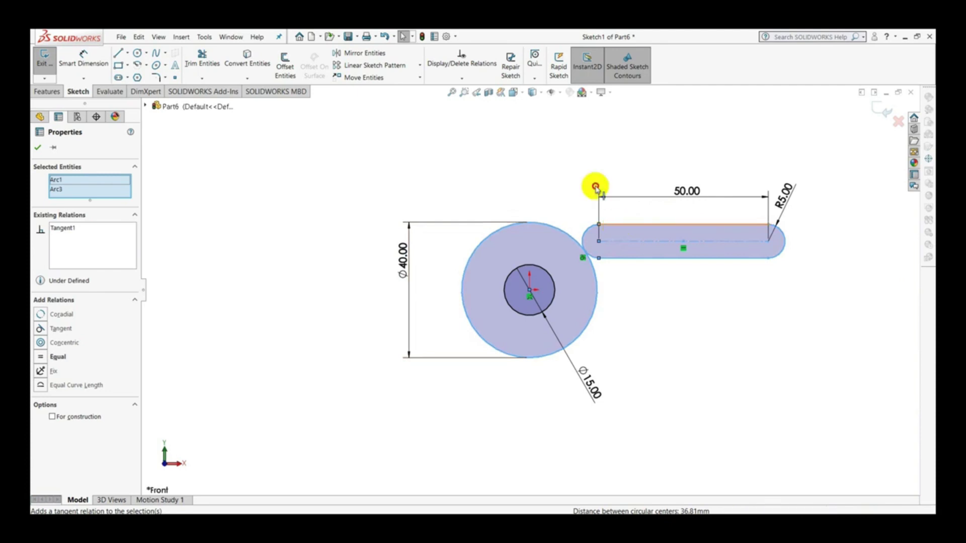
{"action": "left_click", "coordinate": [625, 287]}
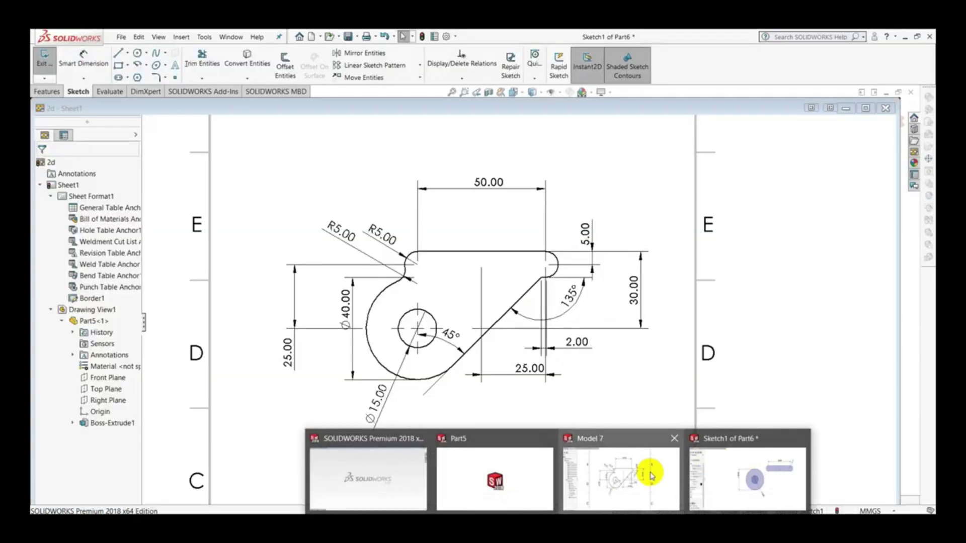
Add a vertical relation between the circle centre and the slot's left end centre
{"action": "left_click", "coordinate": [647, 470]}
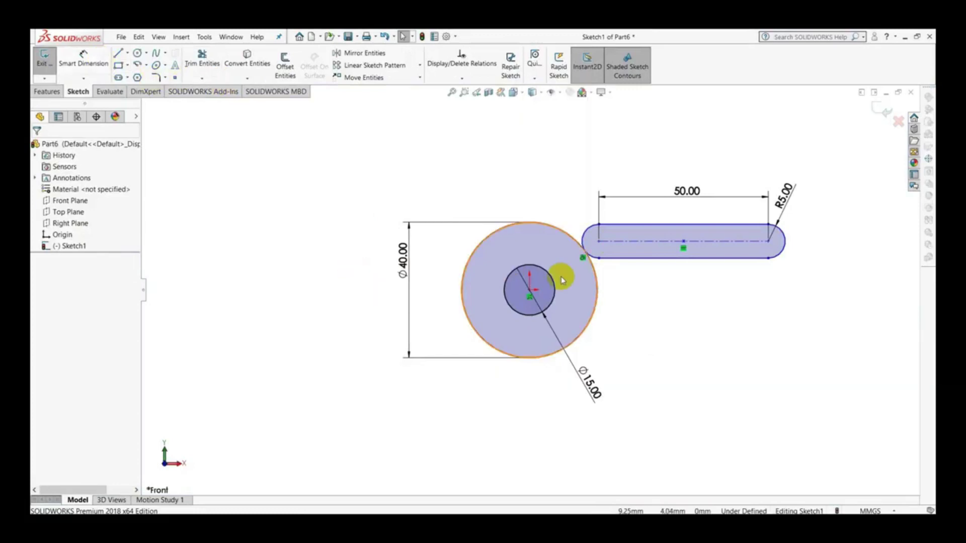
{"action": "left_click", "coordinate": [530, 292]}
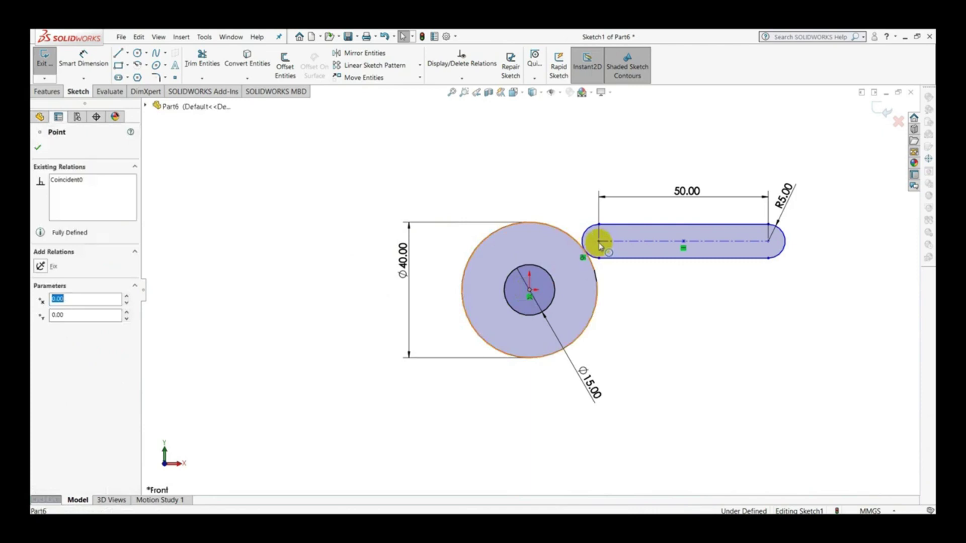
{"action": "left_click", "coordinate": [599, 242], "text": "ctrl"}
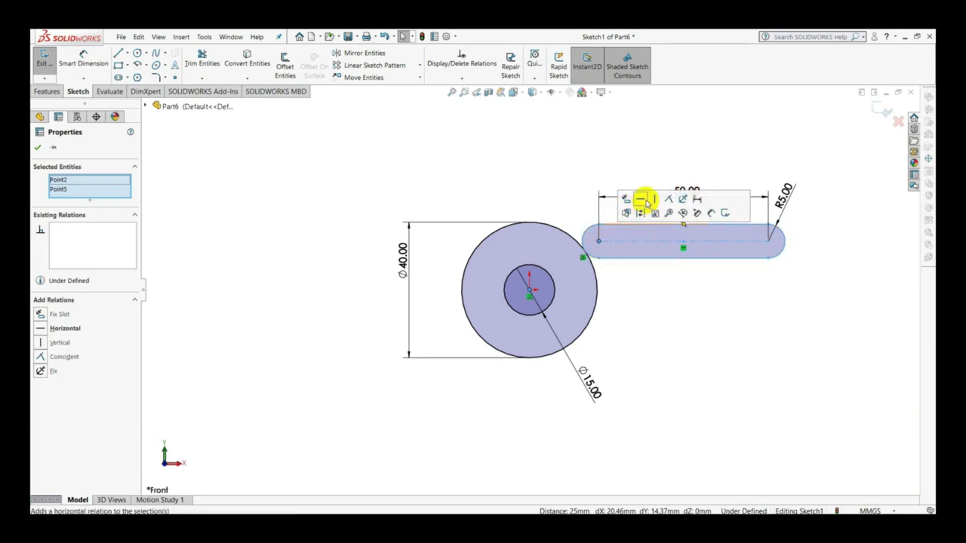
{"action": "left_click", "coordinate": [654, 200]}
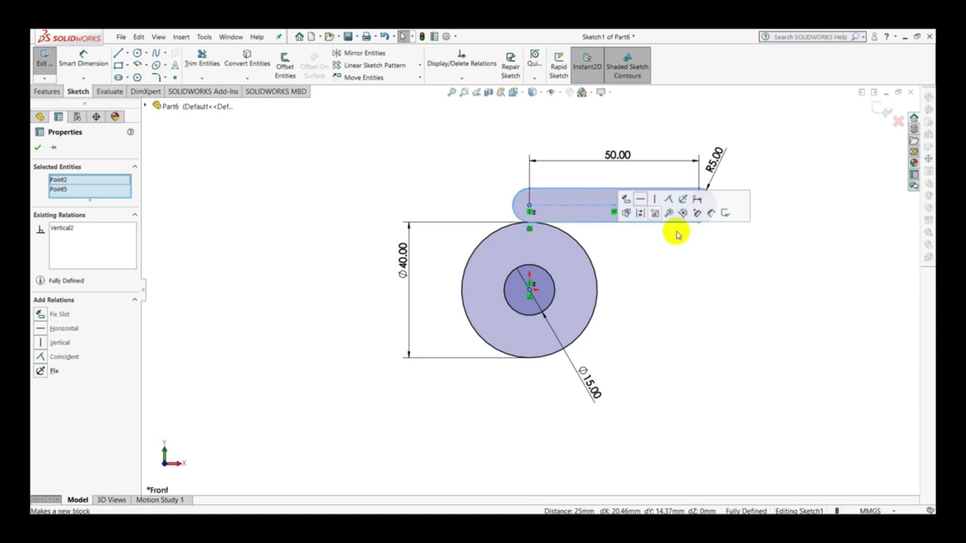
{"action": "left_click", "coordinate": [752, 292]}
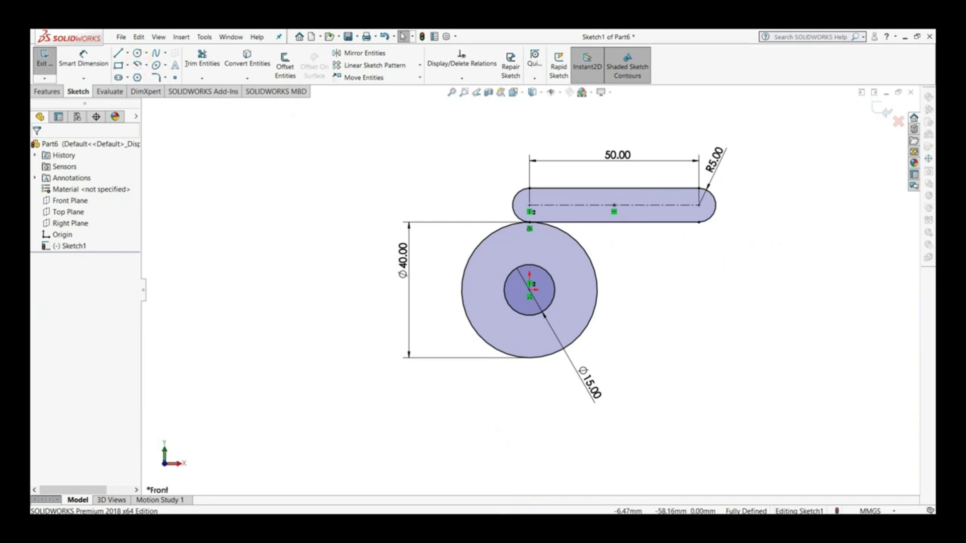
{"action": "mouse_move", "coordinate": [747, 472]}
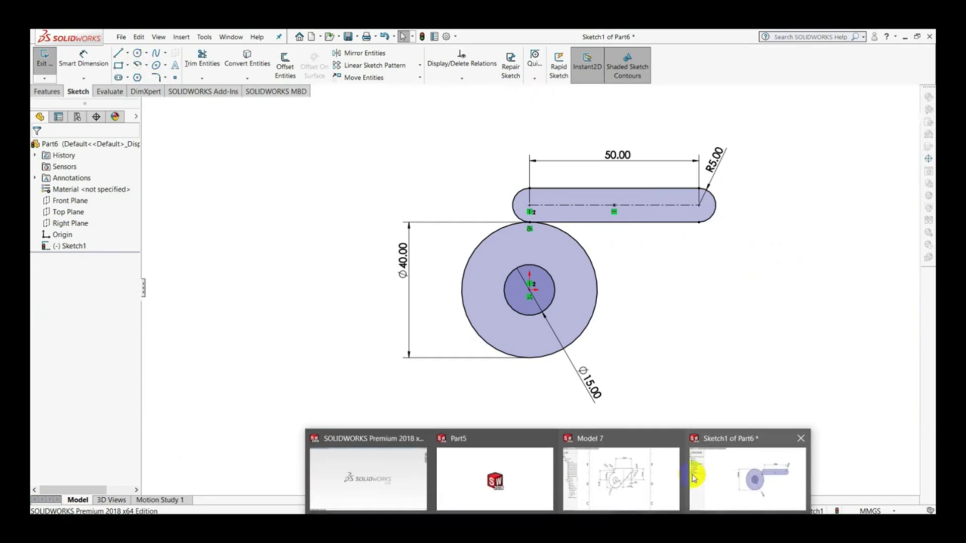
Glance at the 2d reference drawing, then return to Part6's Sketch1
{"action": "left_click", "coordinate": [609, 468]}
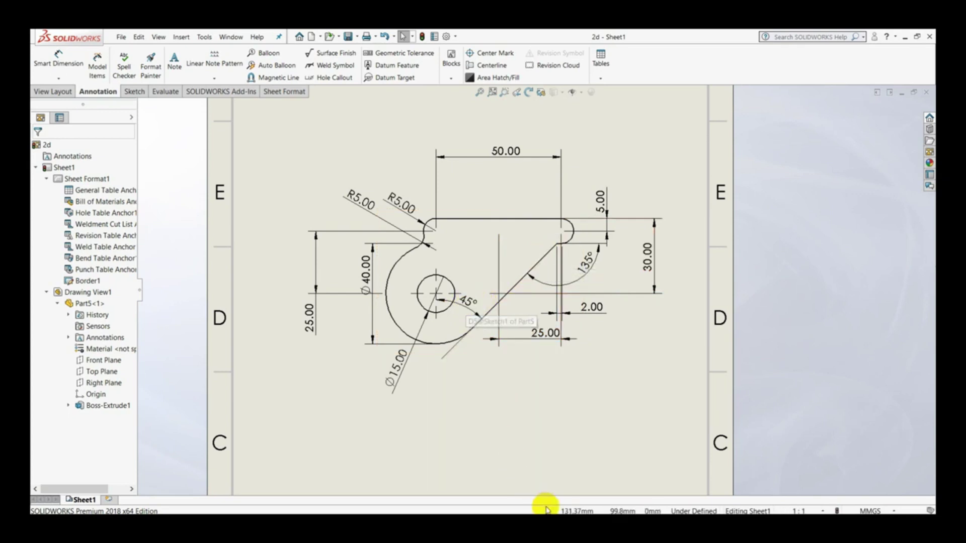
{"action": "left_click", "coordinate": [753, 464]}
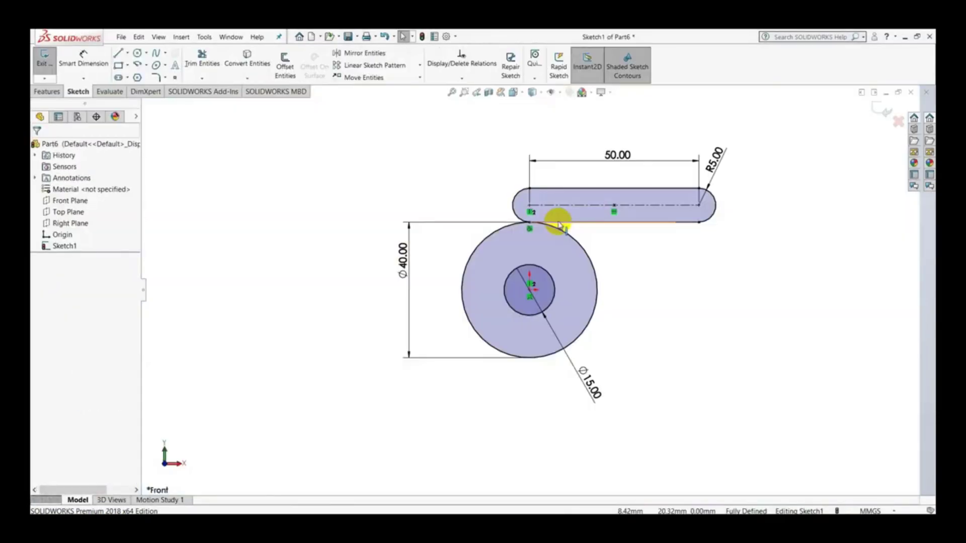
Sketch a slanted line running up to the right beside the Ø40 circle
{"action": "left_click", "coordinate": [116, 54]}
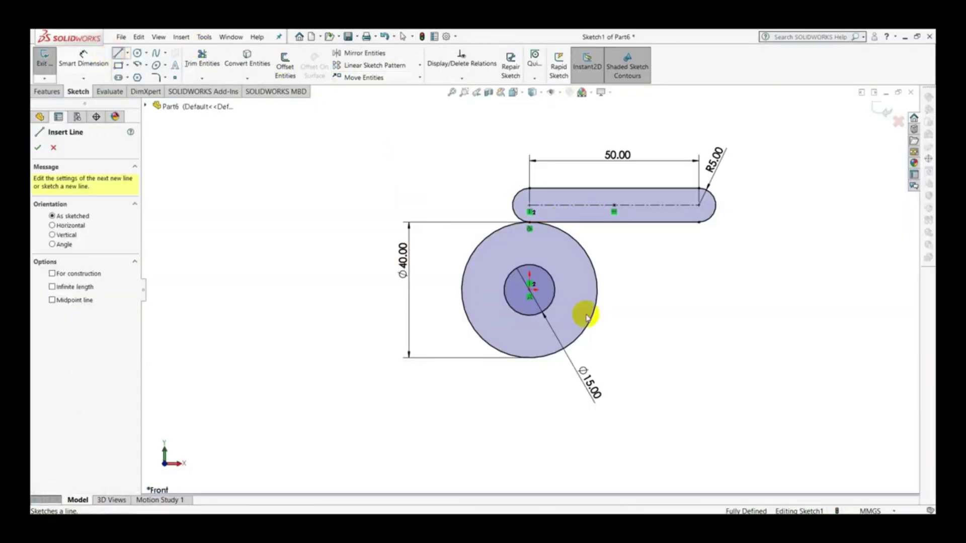
{"action": "left_click", "coordinate": [584, 359]}
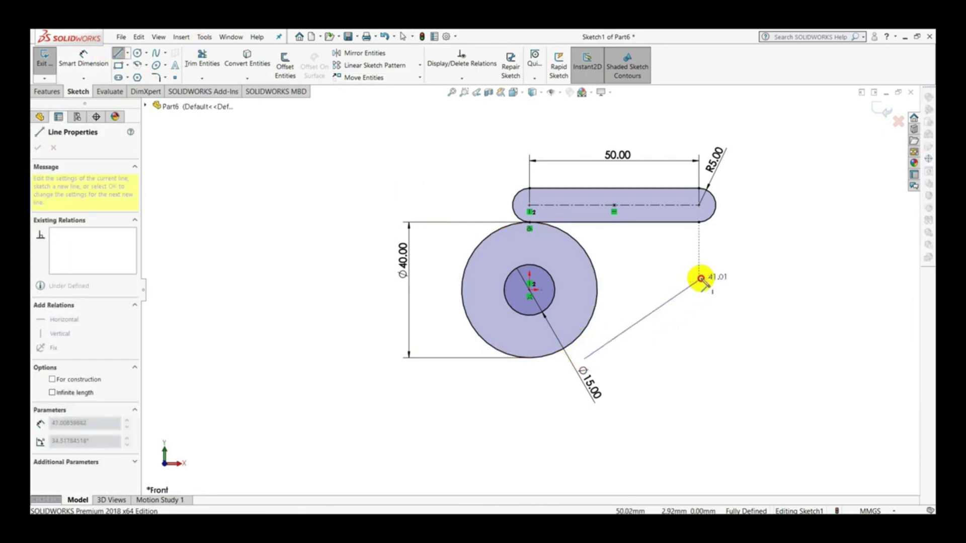
{"action": "left_click", "coordinate": [724, 250]}
{"action": "key", "text": "Escape"}
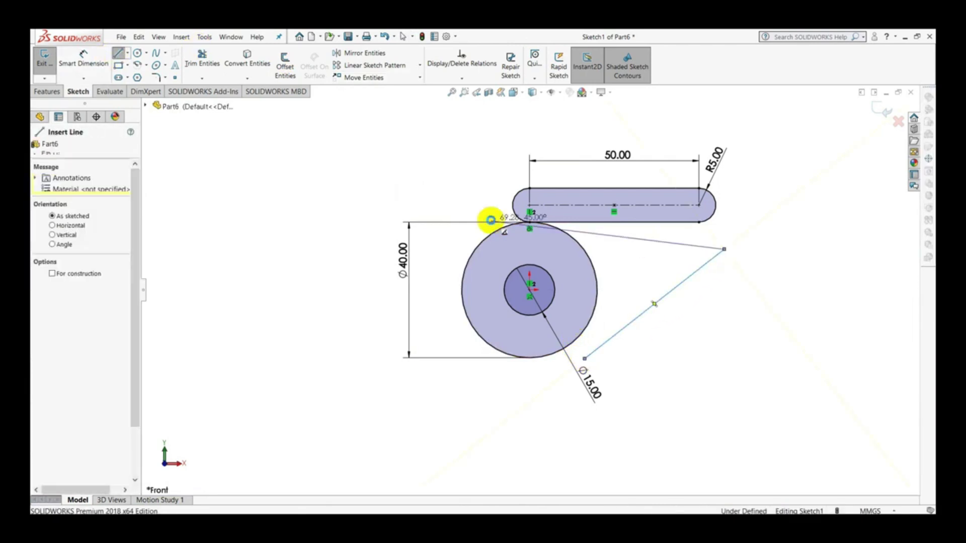
{"action": "key", "text": "Escape"}
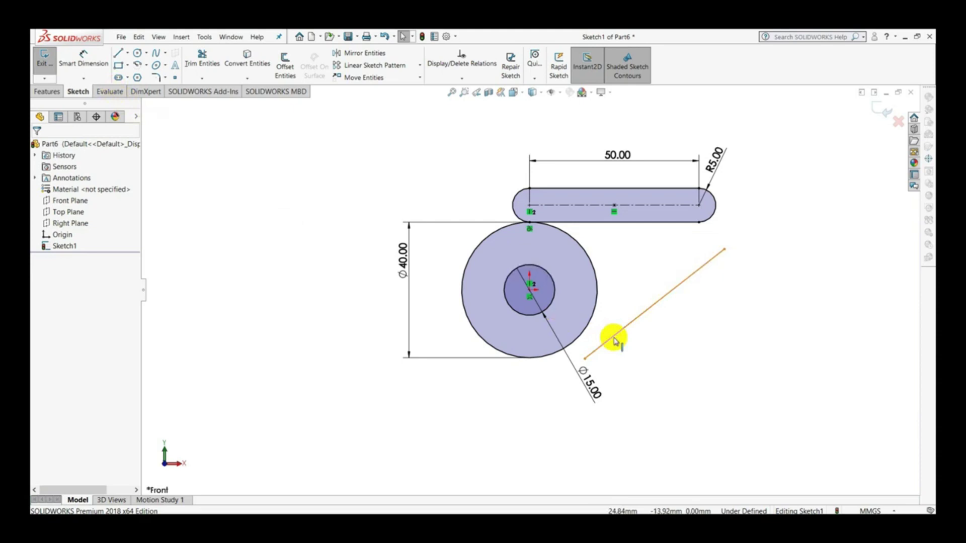
Make the slanted line tangent to the Ø40 mm circle
{"action": "left_click", "coordinate": [615, 342]}
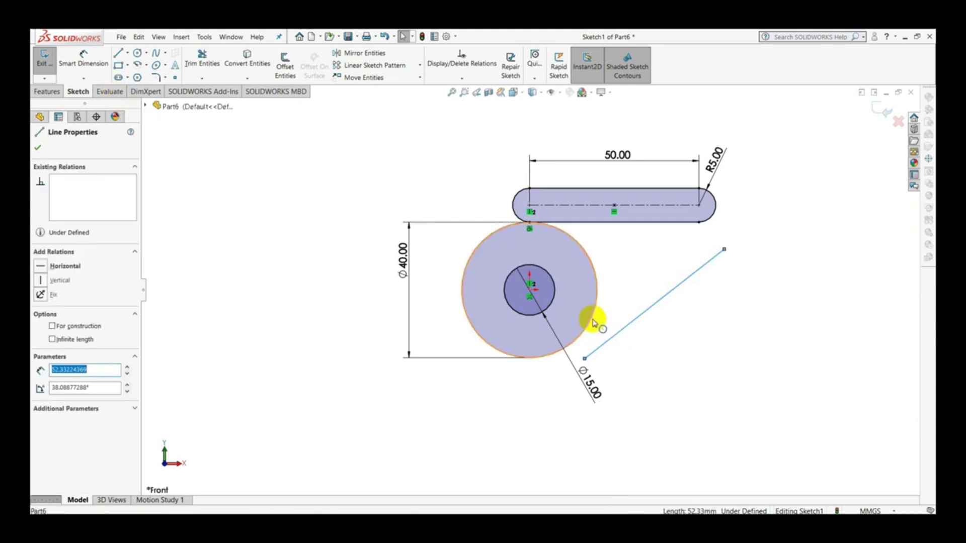
{"action": "left_click", "coordinate": [594, 323], "text": "ctrl"}
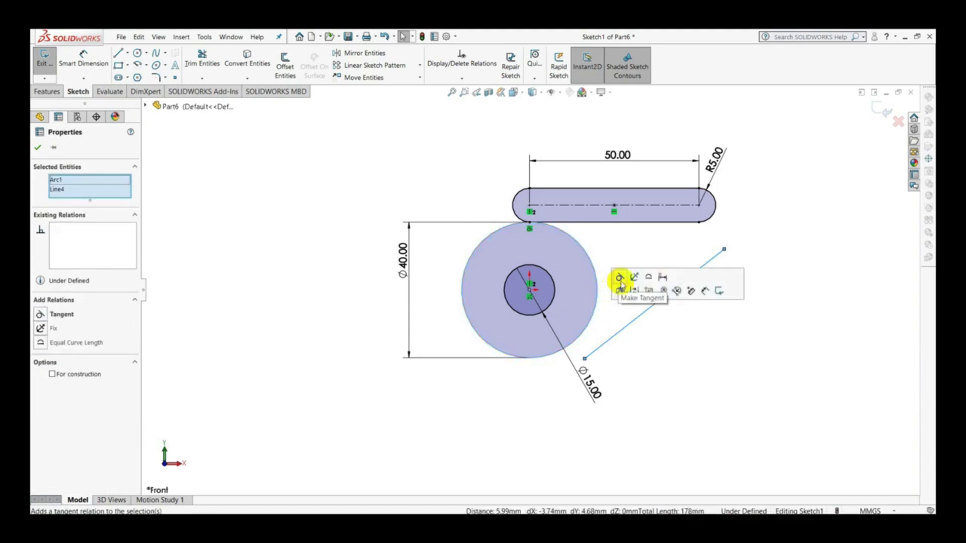
{"action": "left_click", "coordinate": [622, 277]}
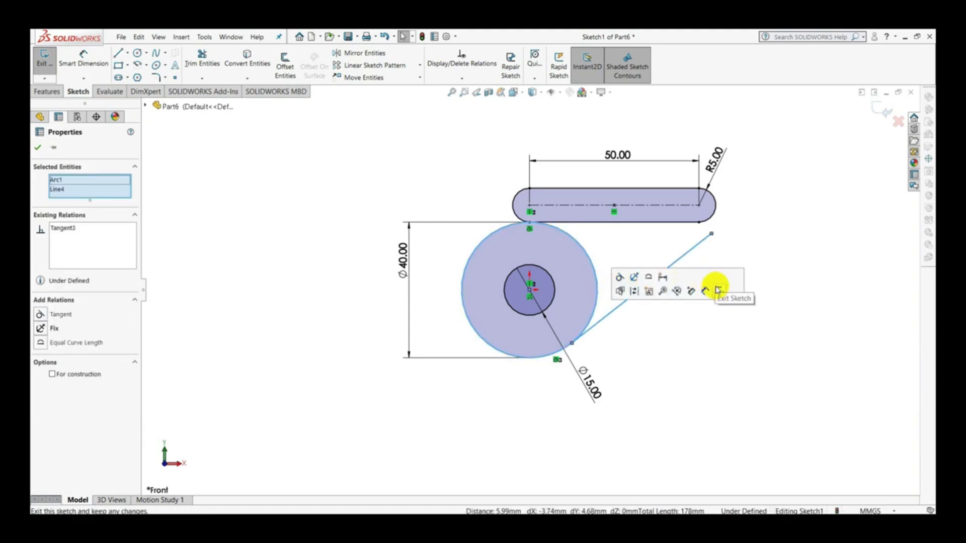
{"action": "left_click", "coordinate": [629, 384]}
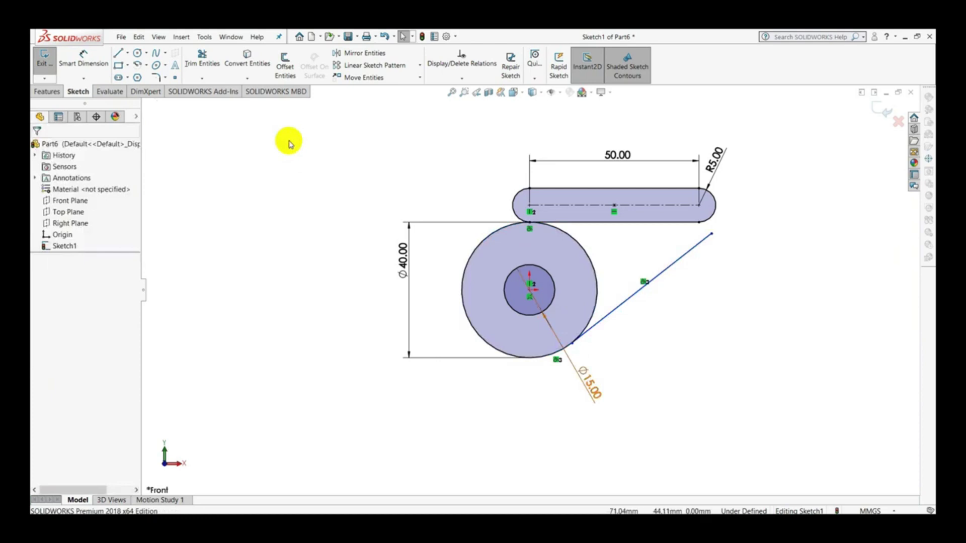
Draw a vertical centerline straight down from the circle centre
{"action": "left_click", "coordinate": [128, 53]}
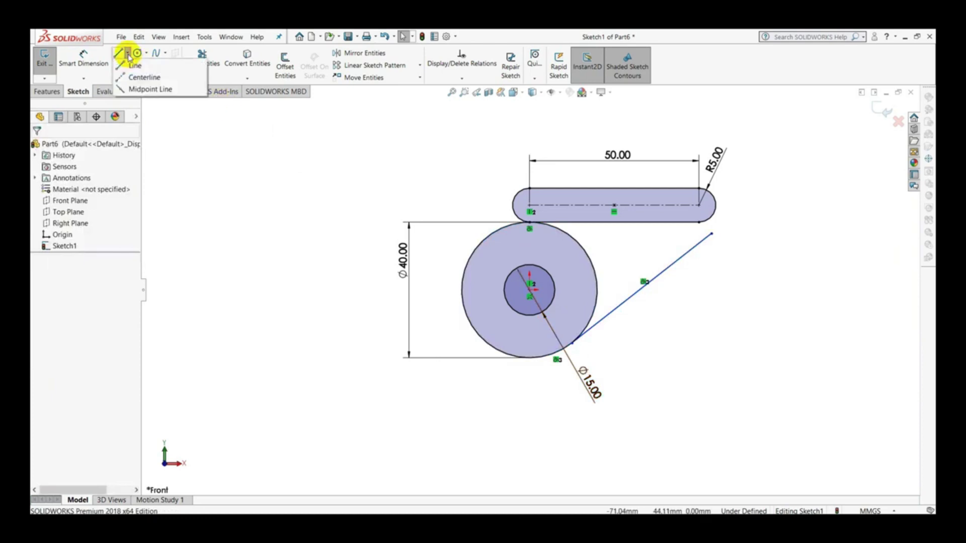
{"action": "left_click", "coordinate": [134, 77]}
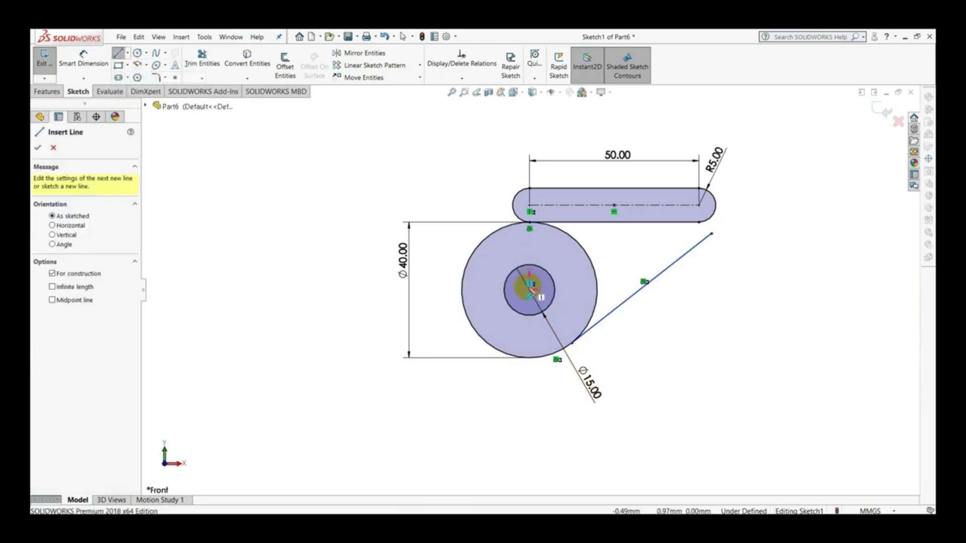
{"action": "left_click", "coordinate": [529, 290]}
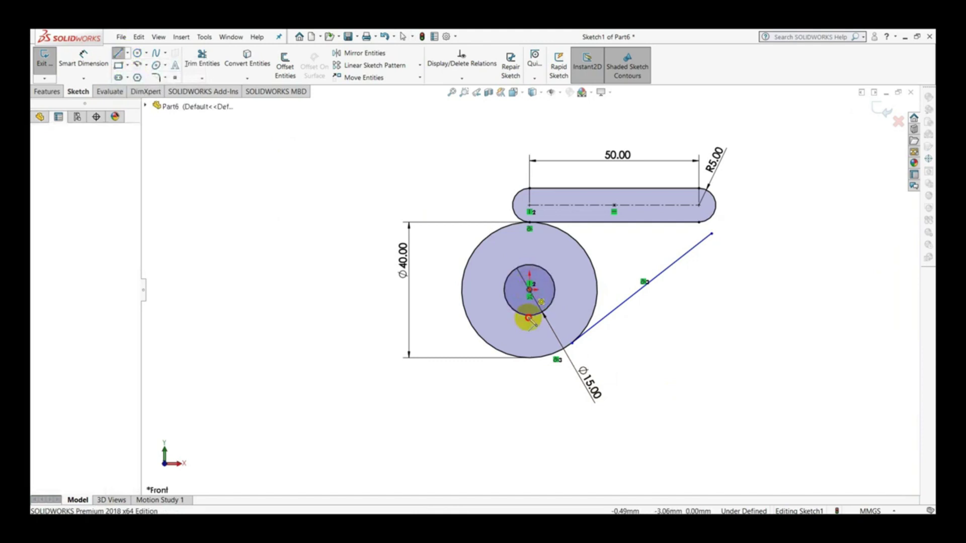
{"action": "left_click", "coordinate": [526, 405]}
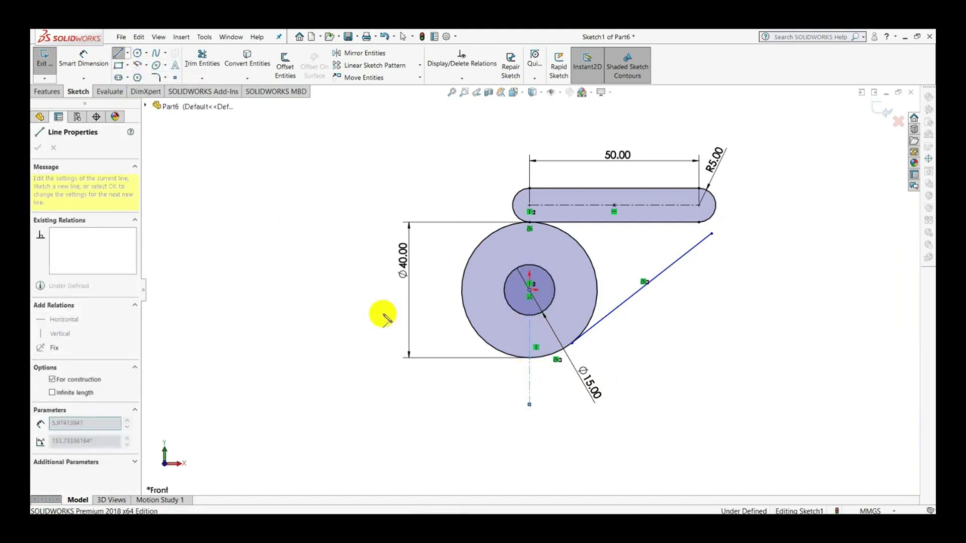
{"action": "key", "text": "Escape"}
Set the angle between the centerline and the slanted line to 45°
{"action": "left_click", "coordinate": [95, 60]}
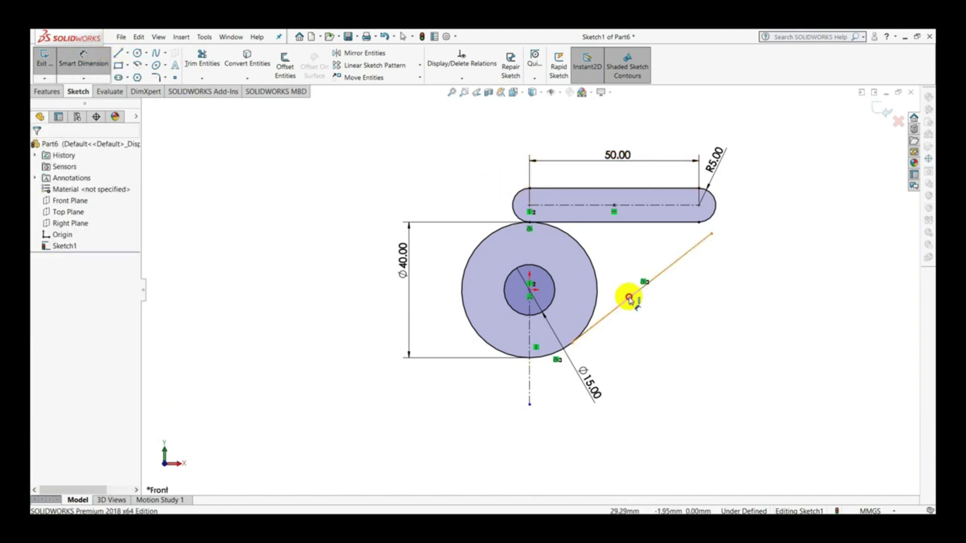
{"action": "left_click", "coordinate": [629, 297]}
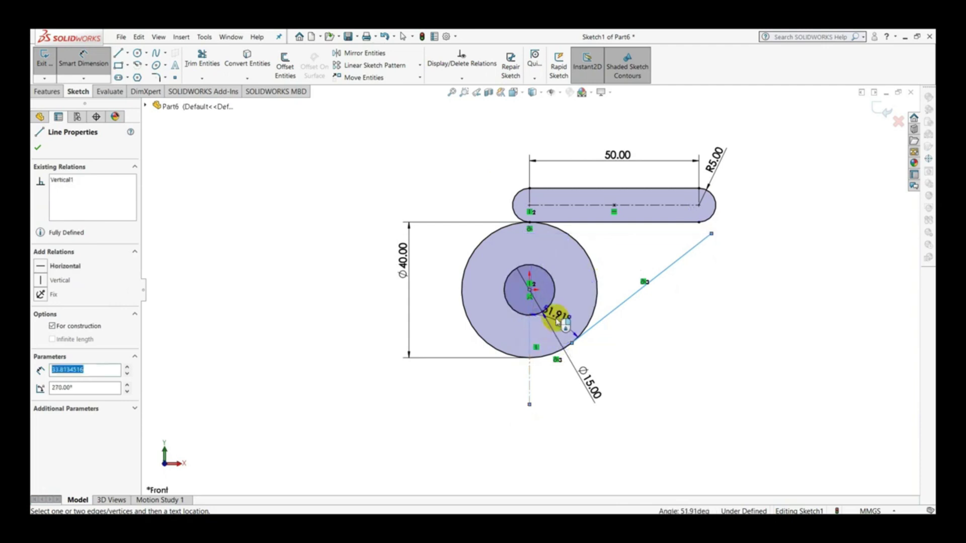
{"action": "left_click", "coordinate": [571, 308]}
{"action": "type", "text": "45"}
{"action": "key", "text": "Return"}
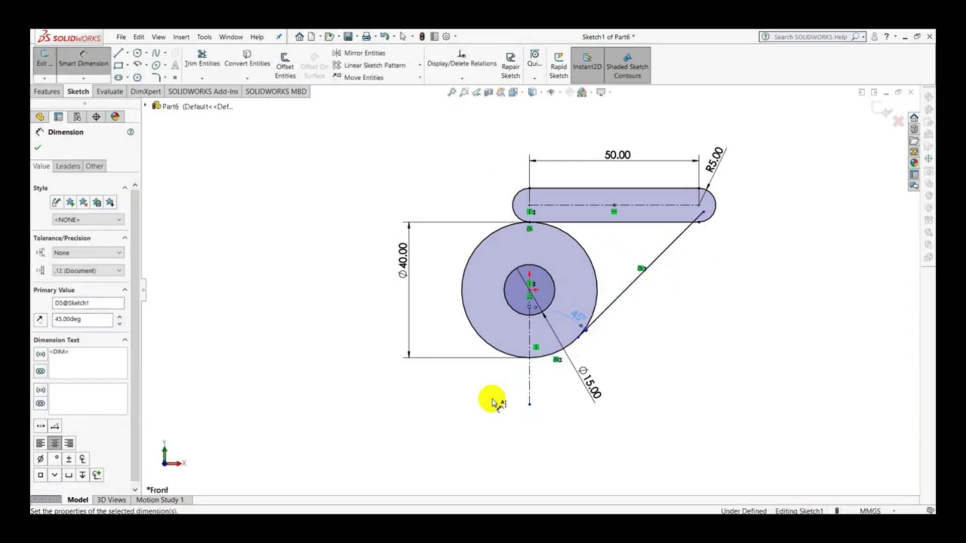
{"action": "left_click", "coordinate": [677, 324]}
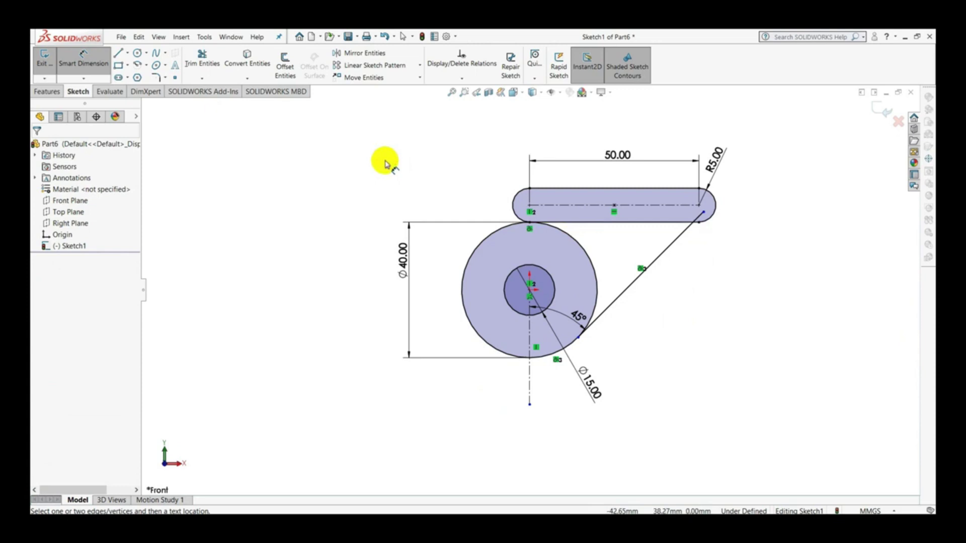
{"action": "left_click", "coordinate": [293, 153]}
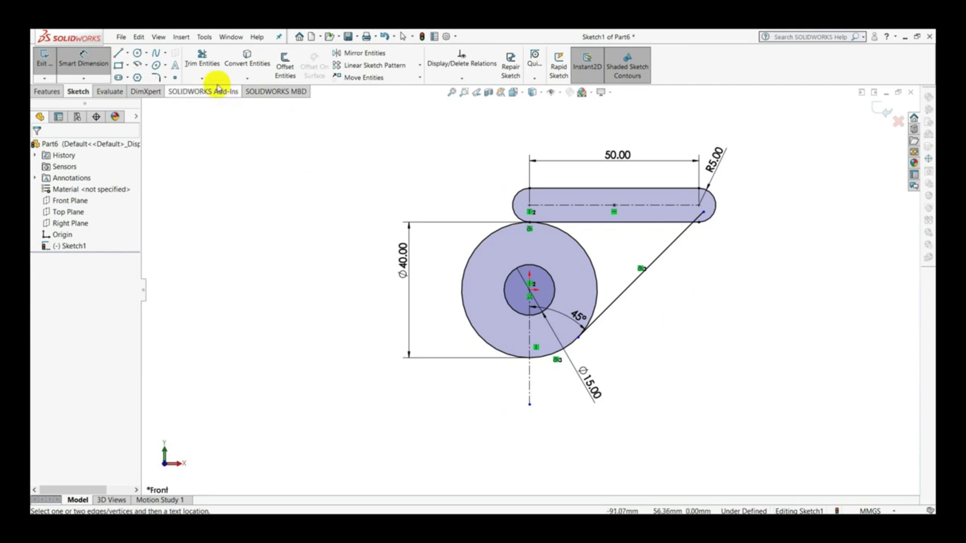
Trim the slot's lower straight edge, accepting the slot warning and keeping the Ø40 circle whole
{"action": "left_click", "coordinate": [206, 66]}
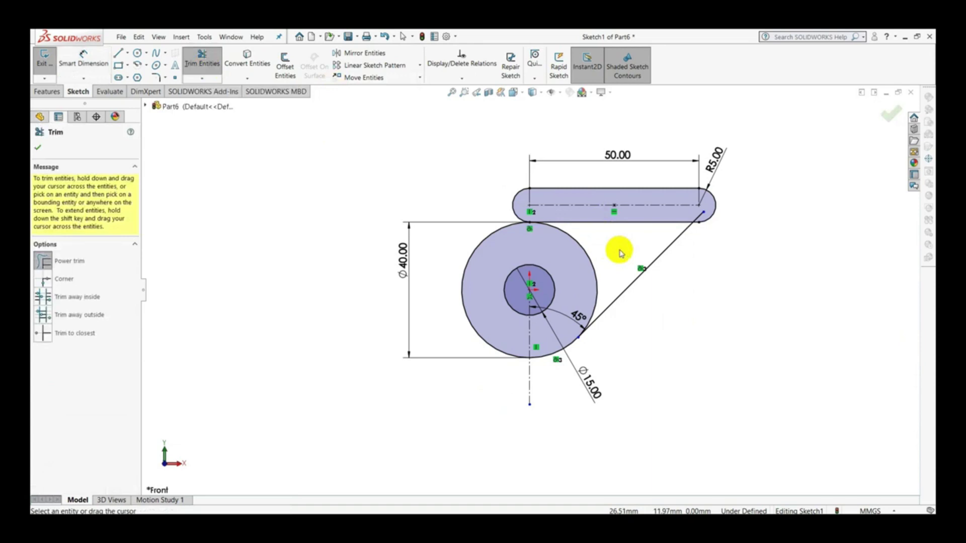
{"action": "left_click", "coordinate": [607, 230]}
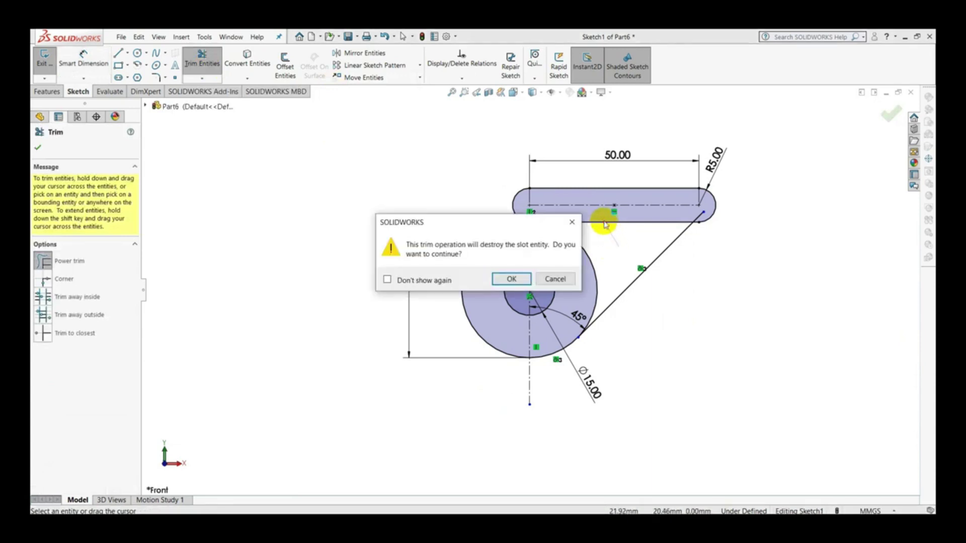
{"action": "left_click", "coordinate": [511, 279]}
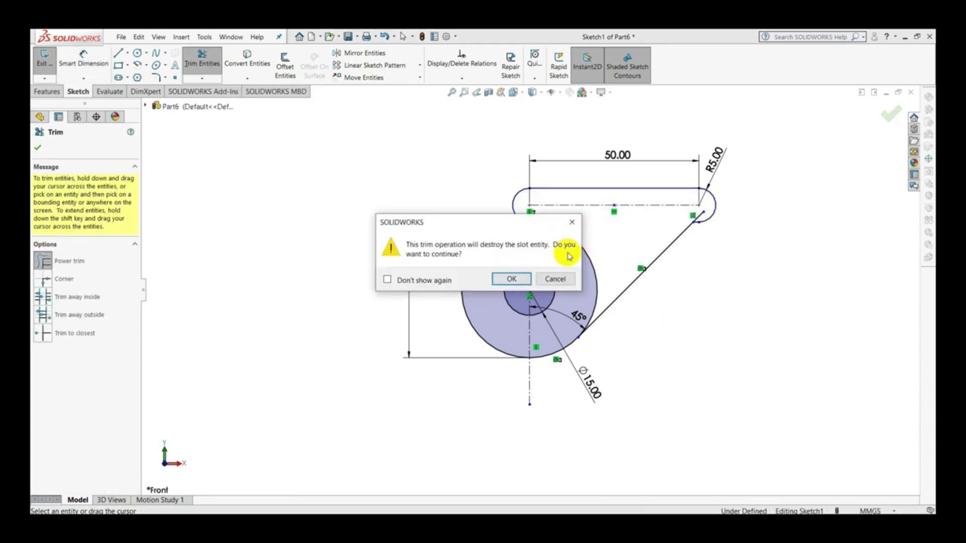
{"action": "left_click", "coordinate": [511, 279]}
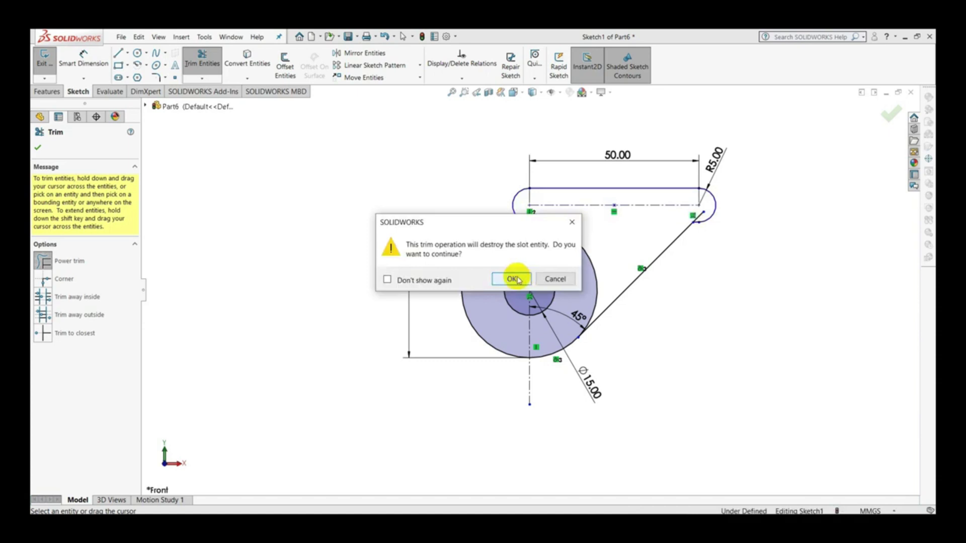
{"action": "left_click", "coordinate": [512, 279]}
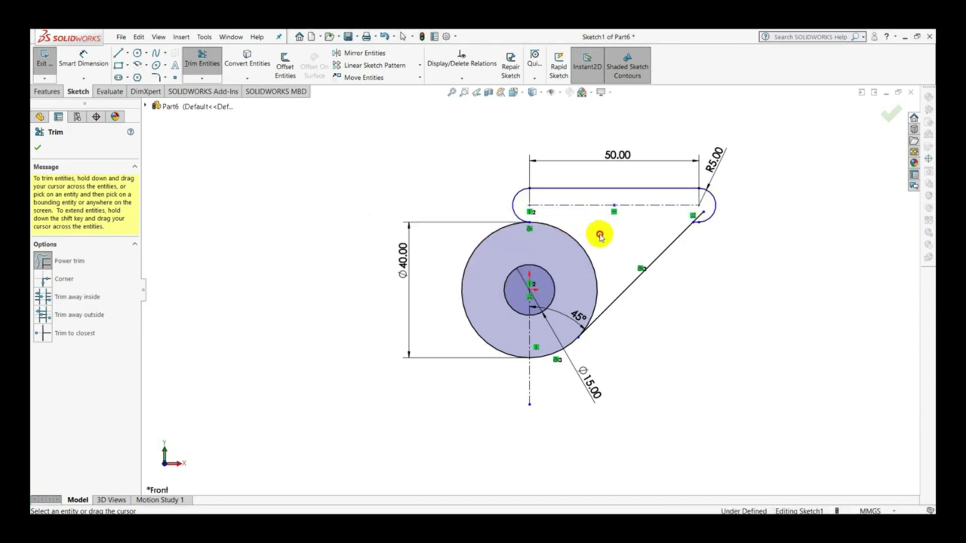
{"action": "left_click_drag", "start_coordinate": [600, 236], "coordinate": [567, 254]}
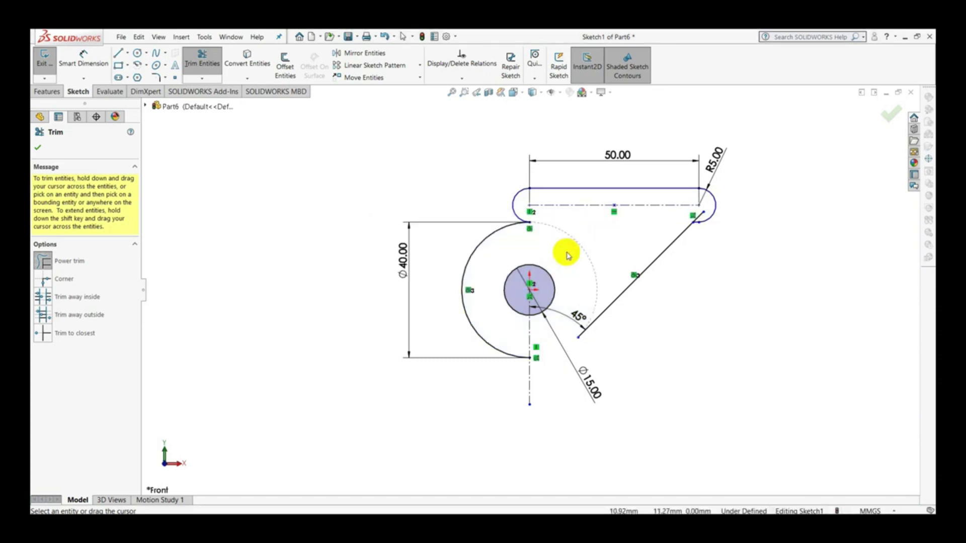
{"action": "key", "text": "Escape"}
{"action": "key", "text": "ctrl+z"}
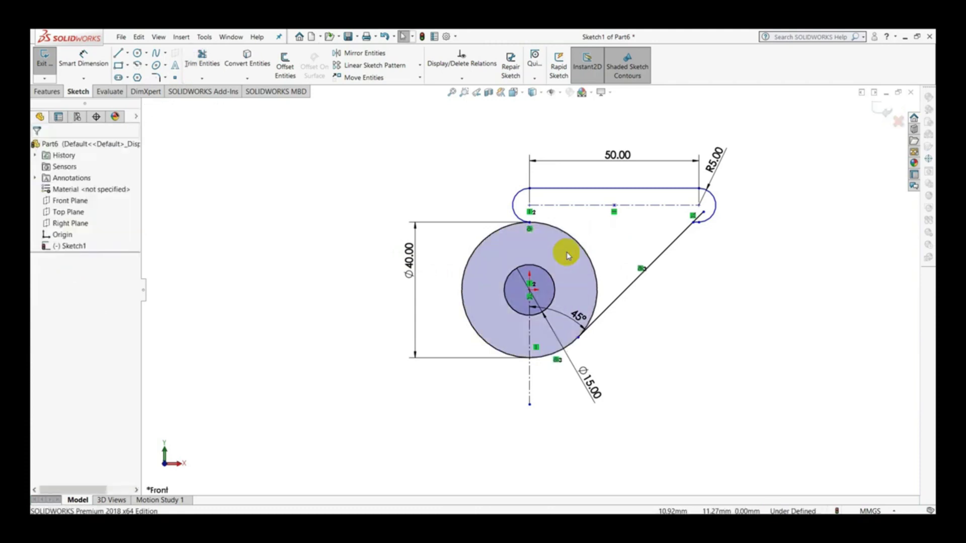
{"action": "left_click", "coordinate": [550, 276]}
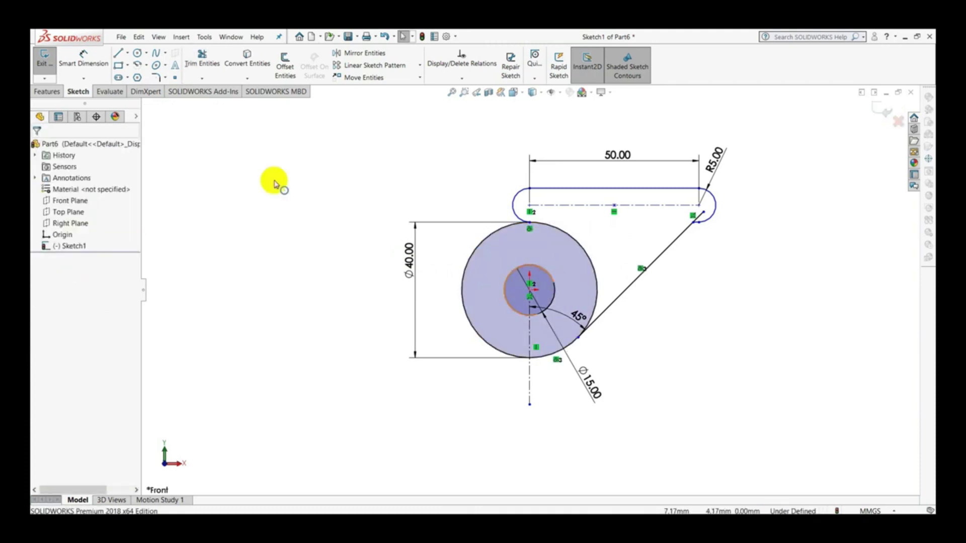
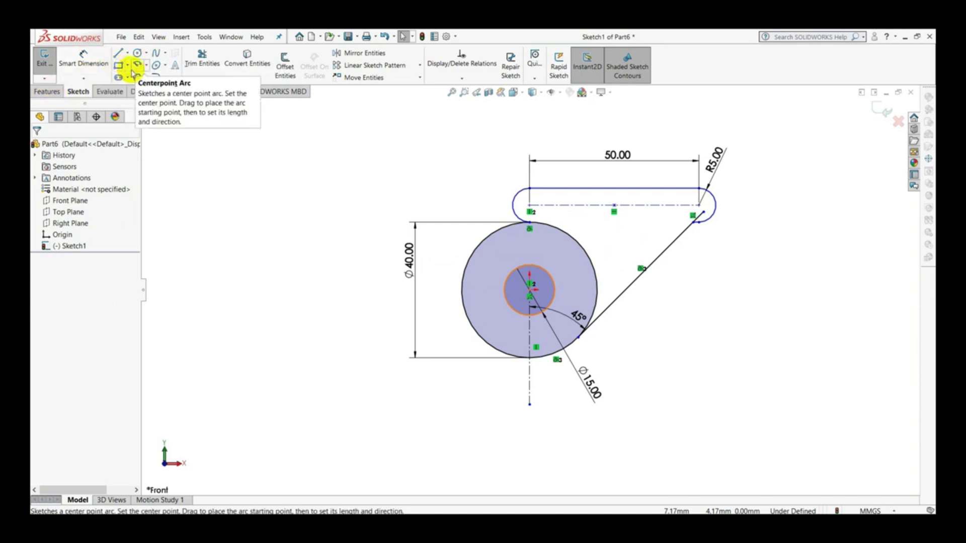
Use Extend Entities to lengthen the 45° angled line down to the Ø40 circle
{"action": "left_click", "coordinate": [209, 78]}
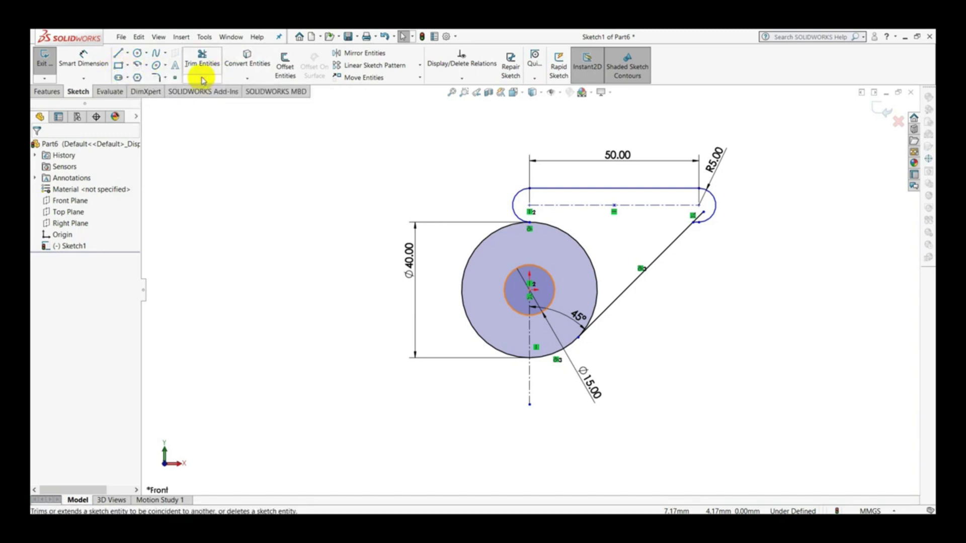
{"action": "left_click", "coordinate": [202, 81]}
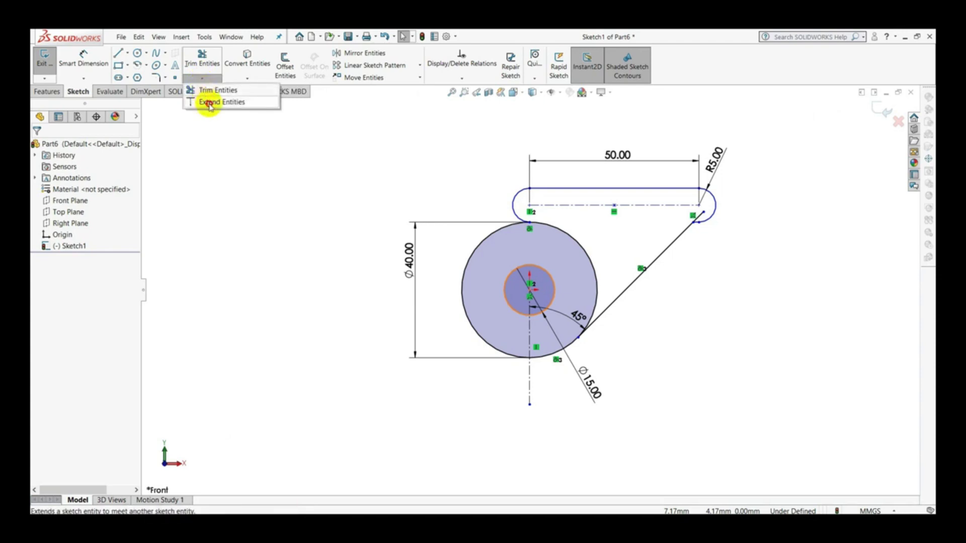
{"action": "left_click", "coordinate": [207, 102]}
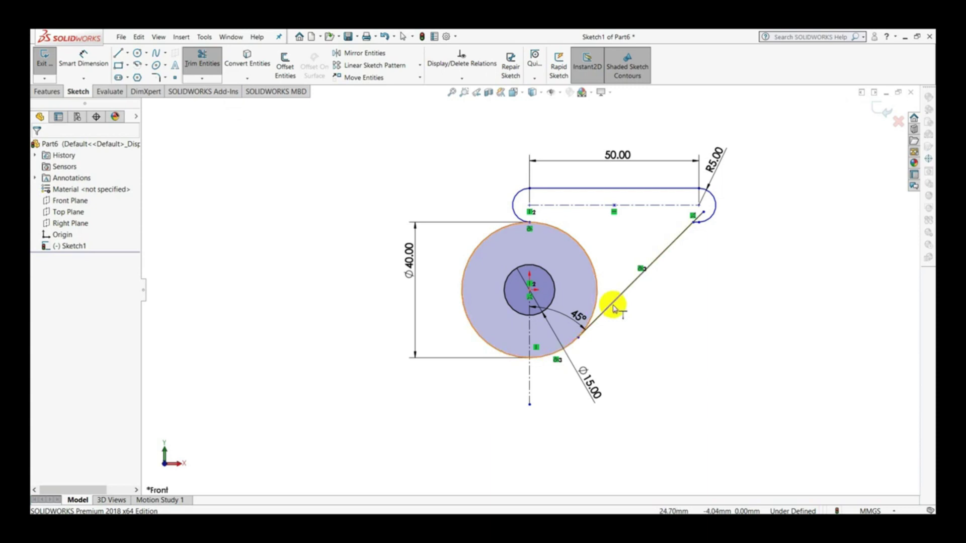
{"action": "left_click", "coordinate": [613, 305]}
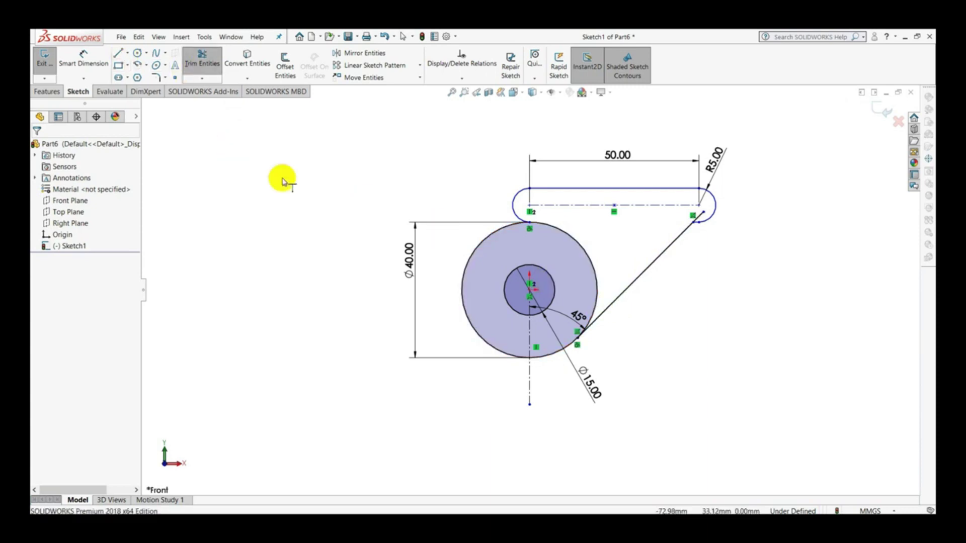
{"action": "key", "text": "Escape"}
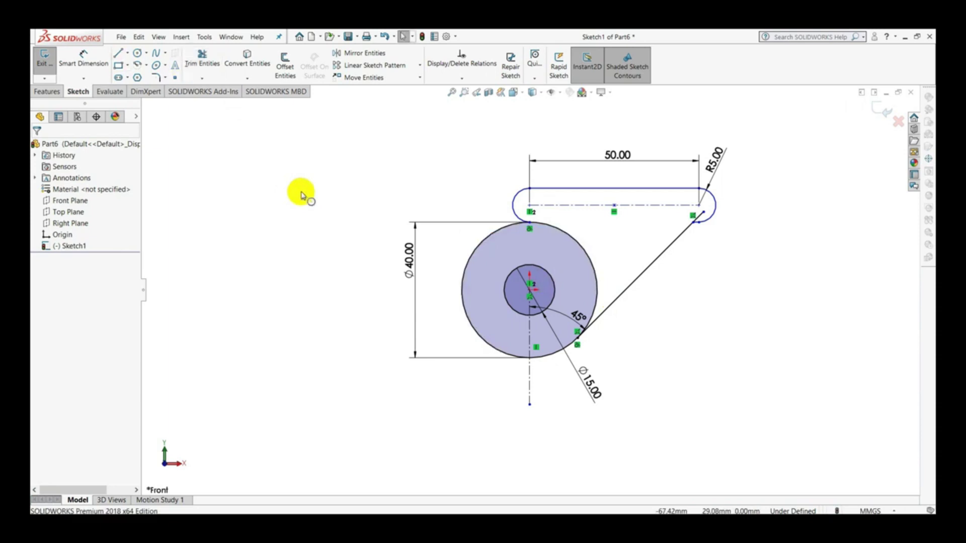
Power-trim the stray line inside the right arc and the right portion of the Ø40 circle
{"action": "left_click", "coordinate": [205, 68]}
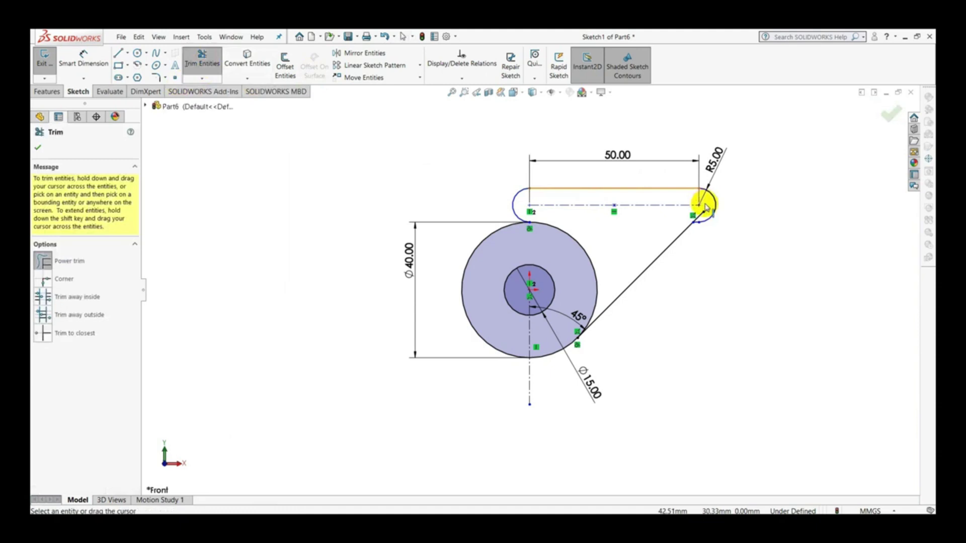
{"action": "scroll", "coordinate": [705, 205], "scroll_direction": "down", "scroll_amount": 3}
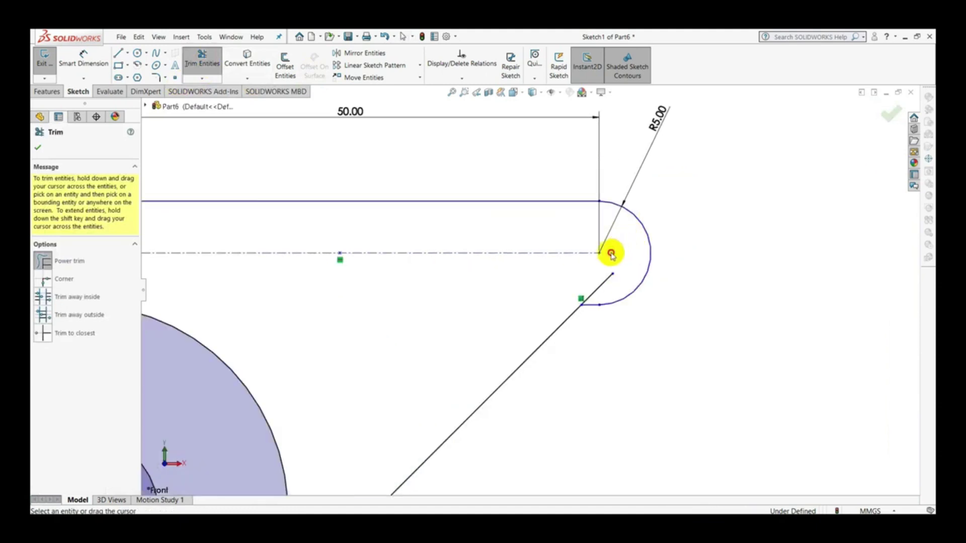
{"action": "left_click_drag", "start_coordinate": [611, 255], "coordinate": [607, 283]}
{"action": "scroll", "coordinate": [609, 284], "scroll_direction": "up", "scroll_amount": 3}
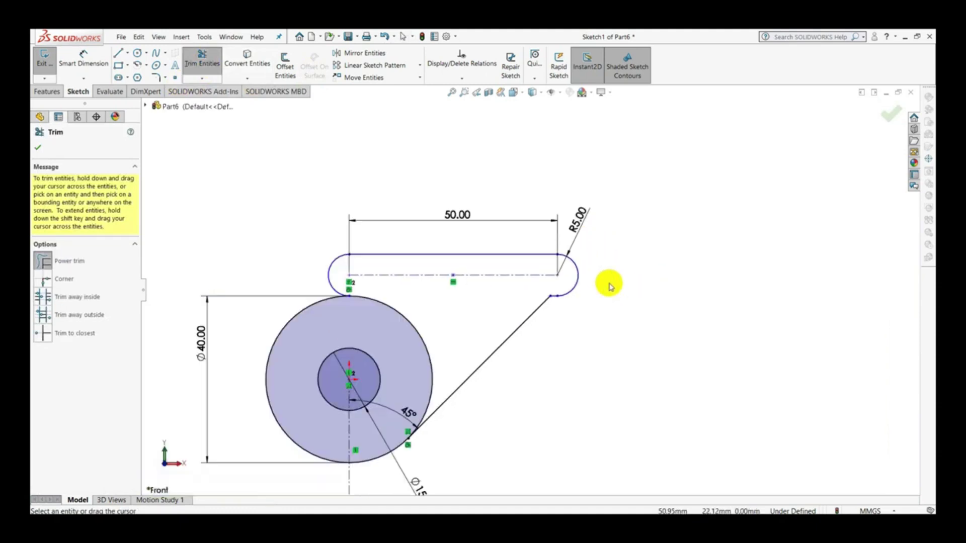
{"action": "scroll", "coordinate": [540, 302], "scroll_direction": "up", "scroll_amount": 1}
{"action": "scroll", "coordinate": [446, 312], "scroll_direction": "down", "scroll_amount": 2}
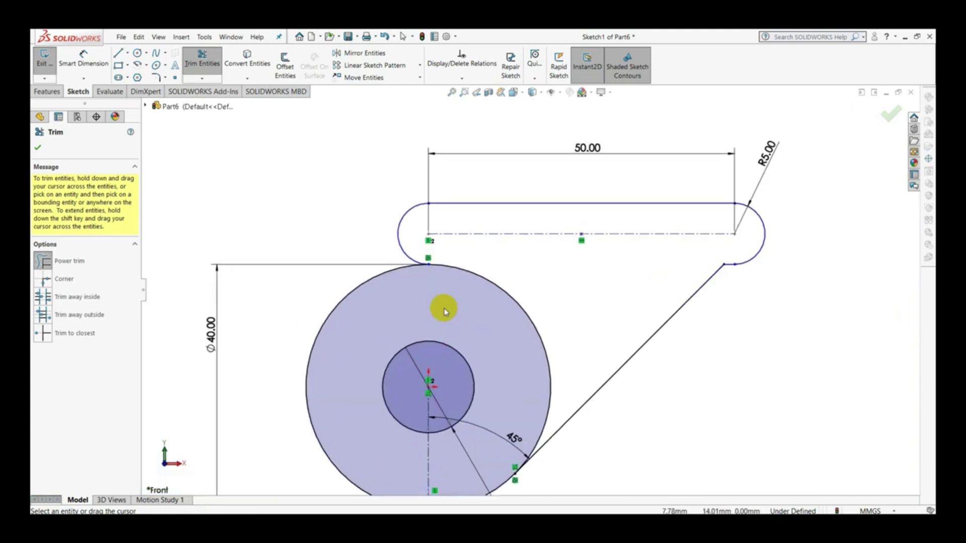
{"action": "left_click_drag", "start_coordinate": [550, 280], "coordinate": [497, 296]}
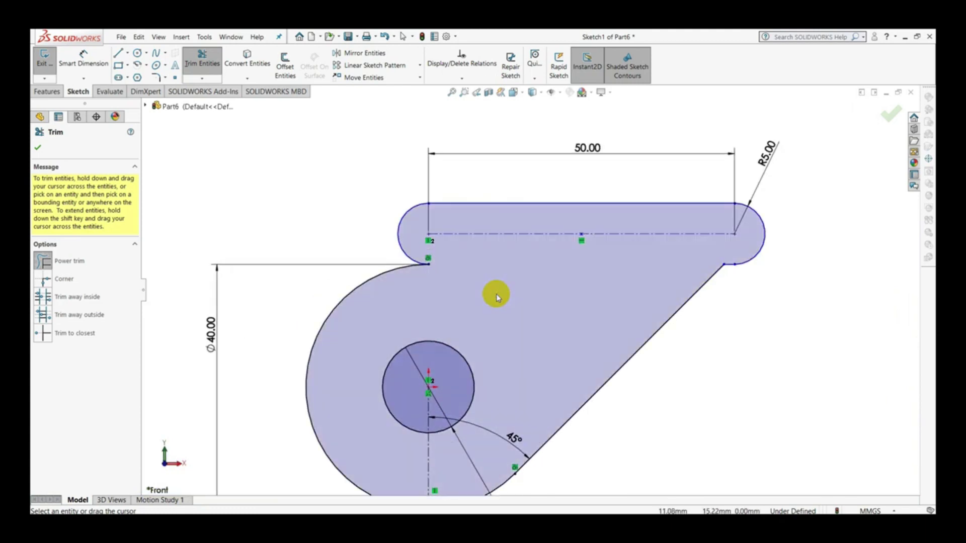
{"action": "scroll", "coordinate": [497, 296], "scroll_direction": "up", "scroll_amount": 4}
{"action": "scroll", "coordinate": [619, 325], "scroll_direction": "down", "scroll_amount": 1}
{"action": "scroll", "coordinate": [621, 327], "scroll_direction": "down", "scroll_amount": 1}
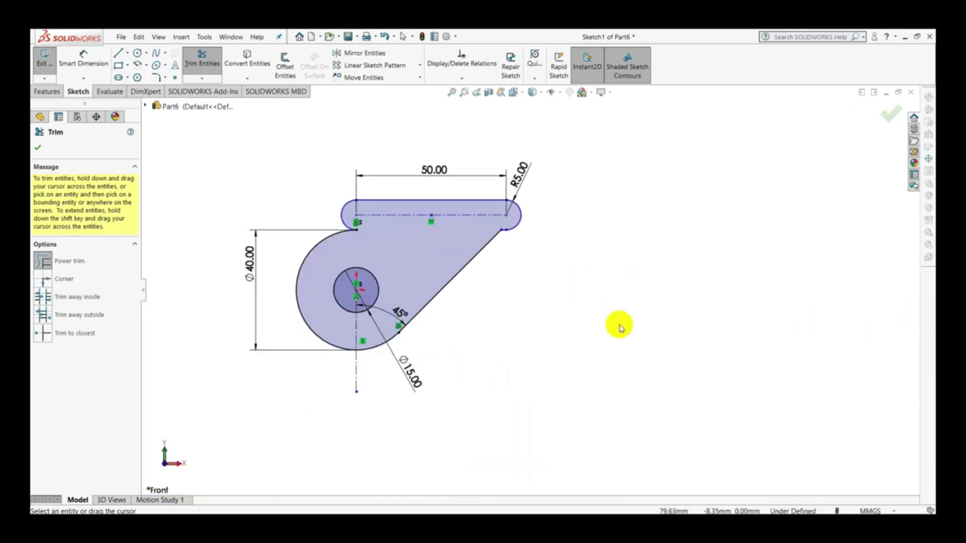
{"action": "left_click", "coordinate": [887, 121]}
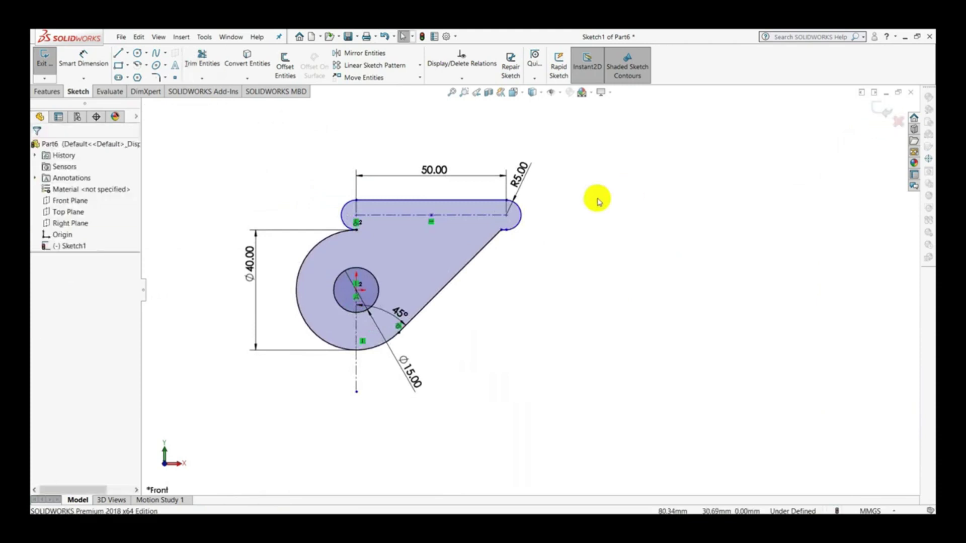
Dismiss the pop-up notifications and switch to the '2d - Sheet1' reference drawing
{"action": "scroll", "coordinate": [349, 278], "scroll_direction": "down", "scroll_amount": 2}
{"action": "scroll", "coordinate": [349, 281], "scroll_direction": "up", "scroll_amount": 1}
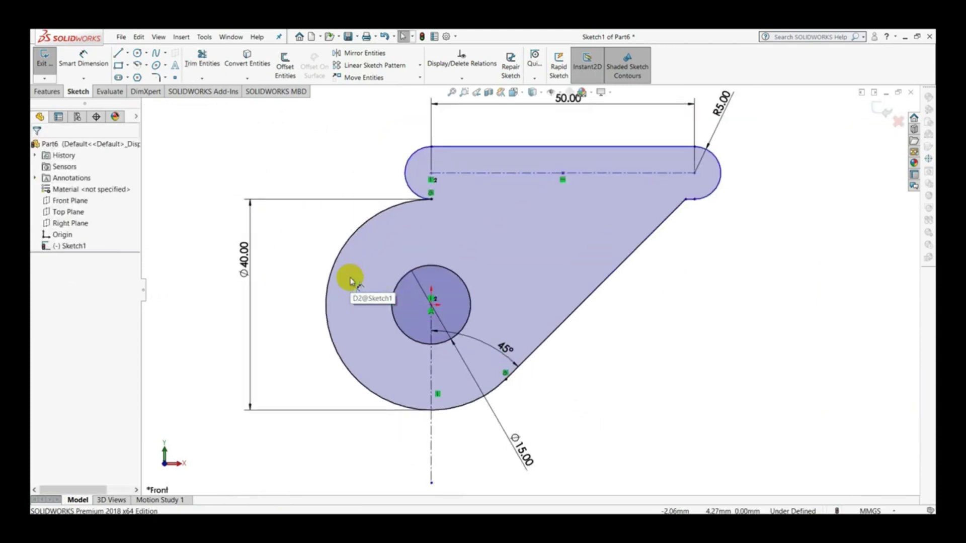
{"action": "scroll", "coordinate": [348, 277], "scroll_direction": "up", "scroll_amount": 1}
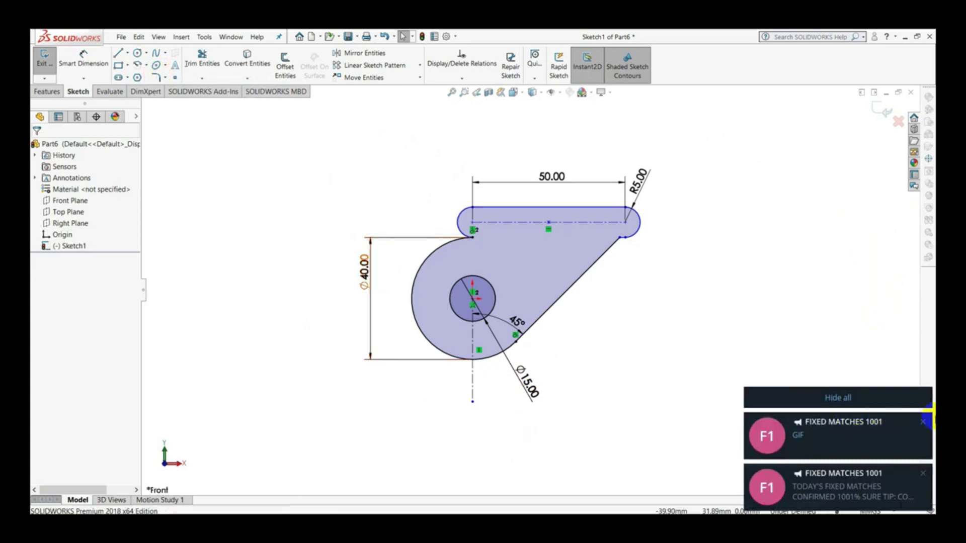
{"action": "left_click", "coordinate": [923, 425]}
{"action": "left_click", "coordinate": [924, 473]}
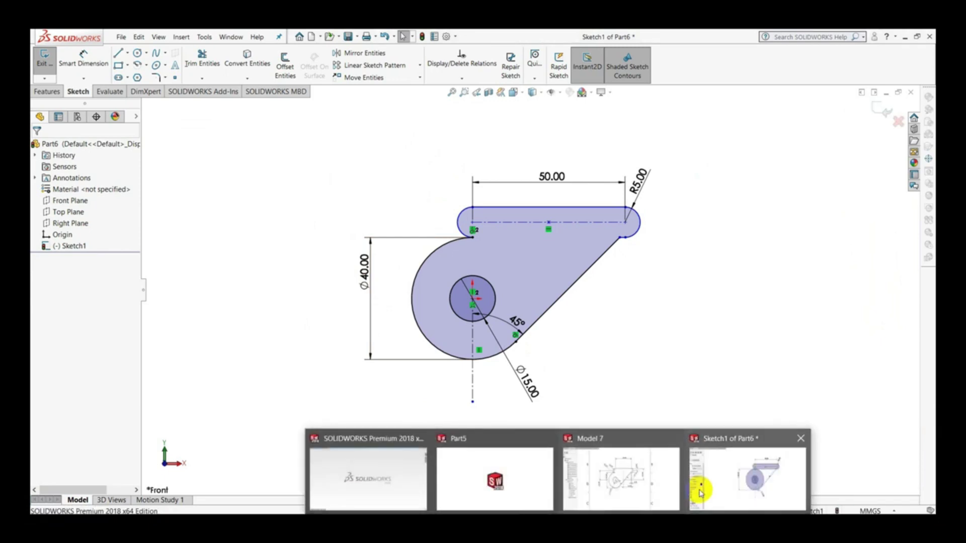
{"action": "left_click", "coordinate": [669, 479]}
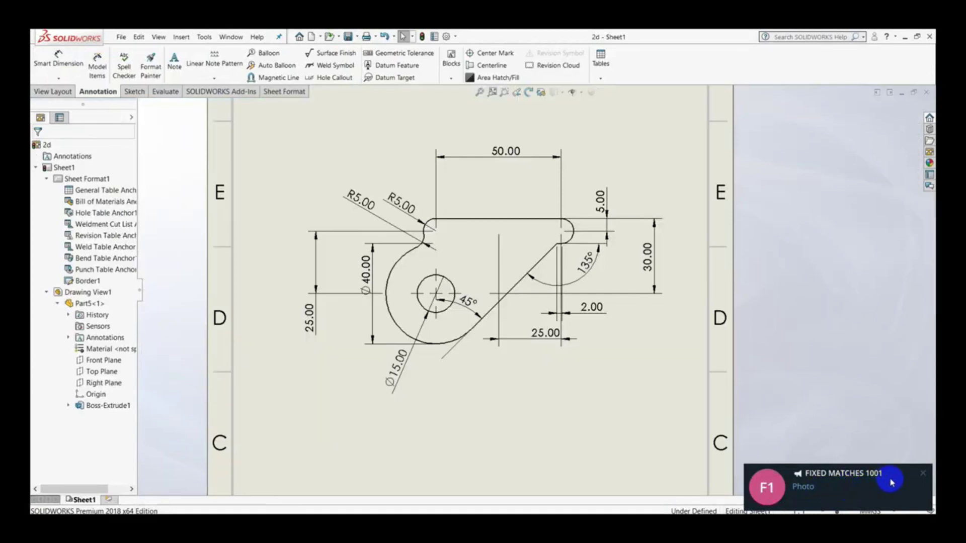
Dismiss the notification, review the notch dimensions, and return to Sketch1 of Part6
{"action": "left_click", "coordinate": [920, 474]}
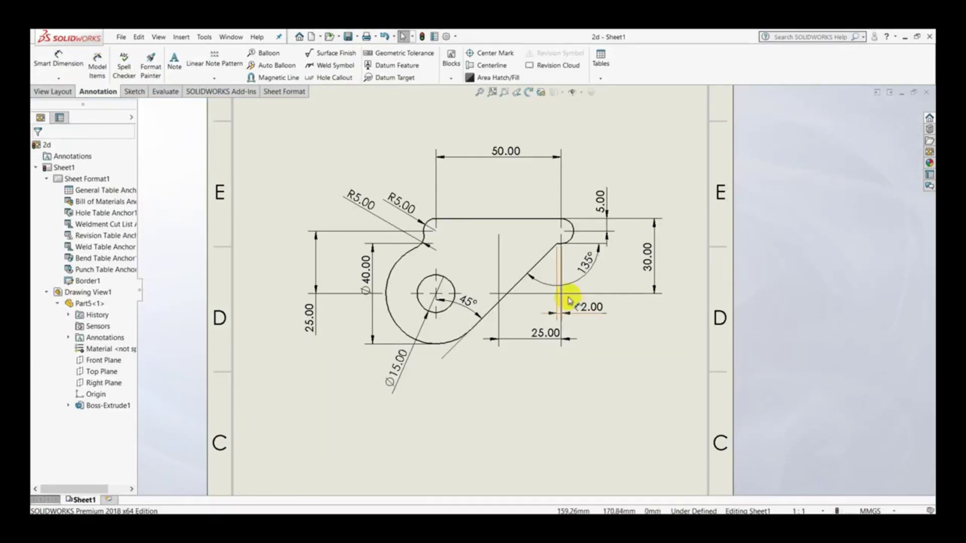
{"action": "left_click", "coordinate": [397, 208]}
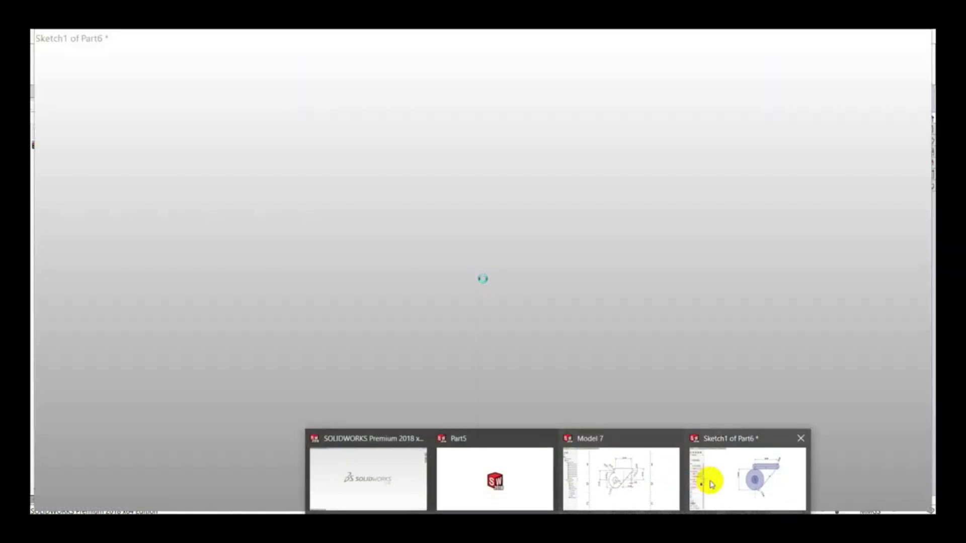
{"action": "left_click", "coordinate": [699, 482]}
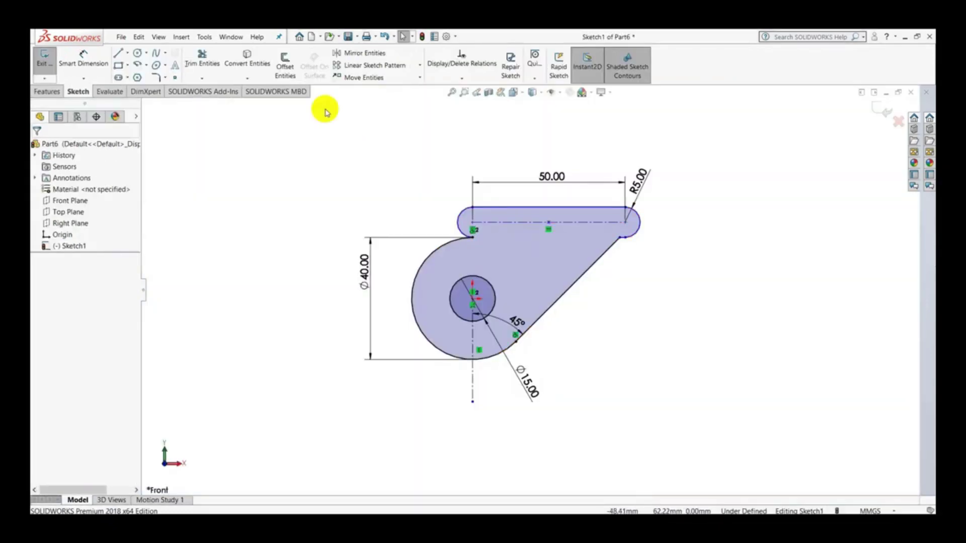
Smart-dimension the short flat notch edge beneath the R5 arc to 2.00 mm
{"action": "left_click", "coordinate": [94, 64]}
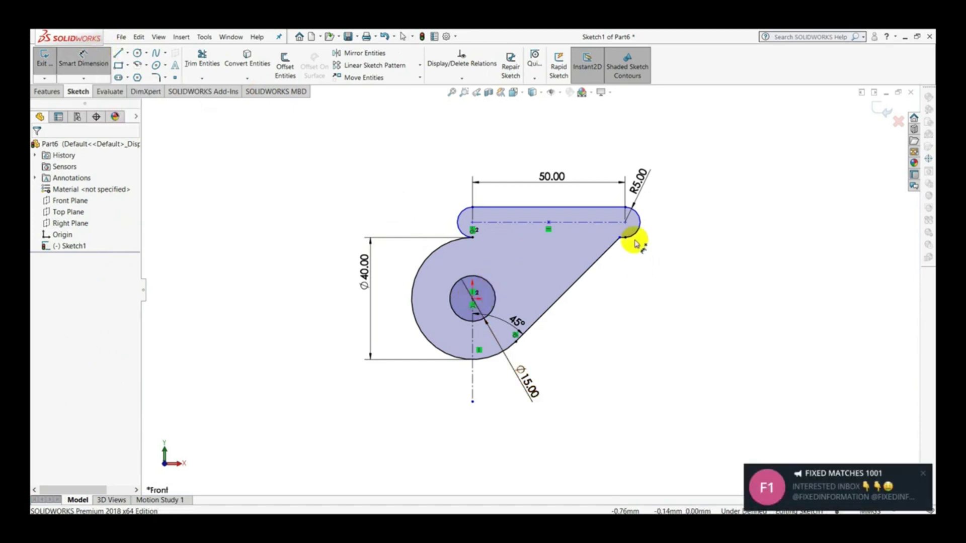
{"action": "scroll", "coordinate": [638, 243], "scroll_direction": "down", "scroll_amount": 5}
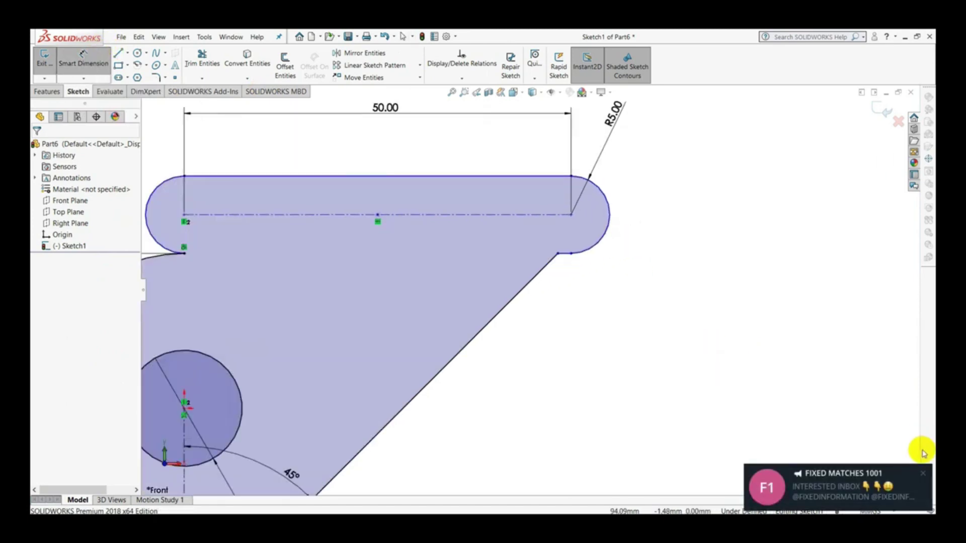
{"action": "left_click", "coordinate": [925, 474]}
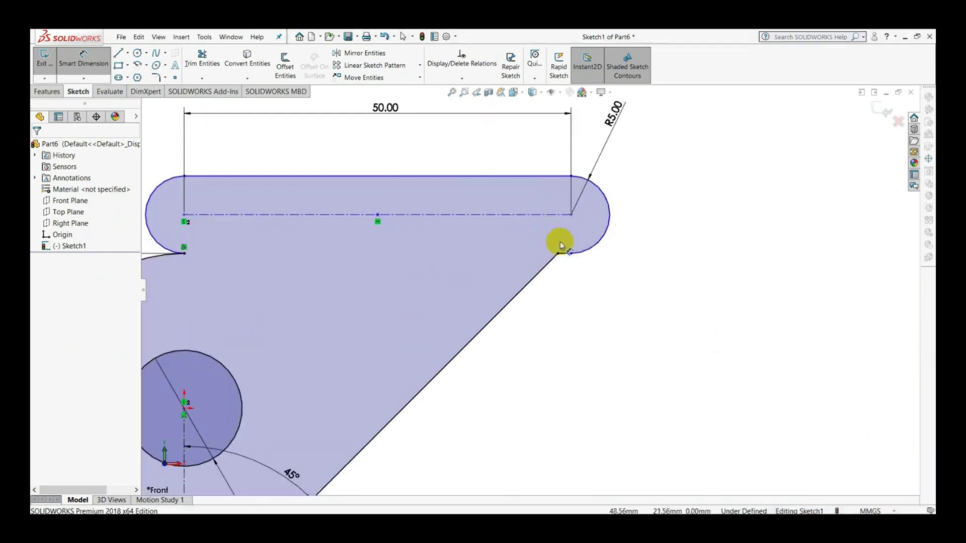
{"action": "scroll", "coordinate": [565, 246], "scroll_direction": "down", "scroll_amount": 3}
{"action": "scroll", "coordinate": [565, 249], "scroll_direction": "down", "scroll_amount": 1}
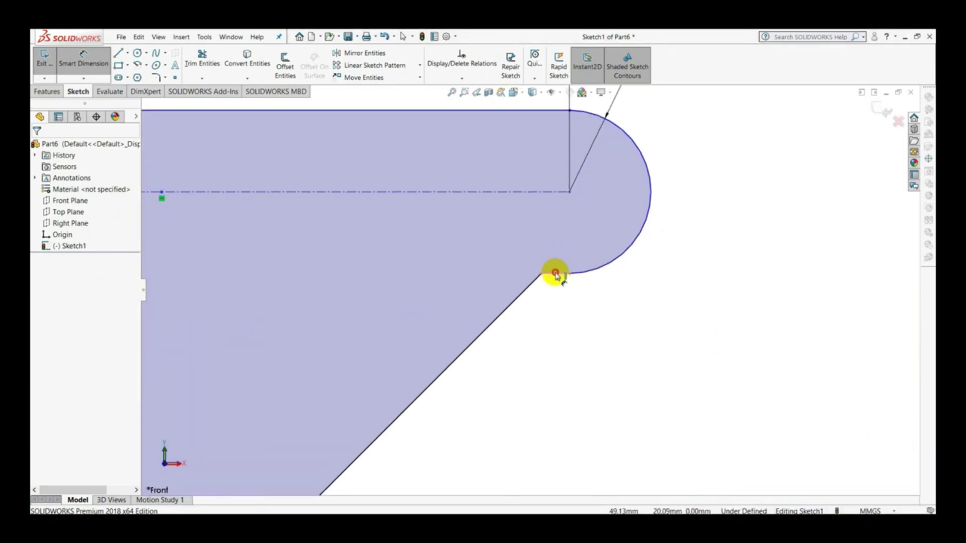
{"action": "left_click", "coordinate": [556, 275]}
{"action": "left_click", "coordinate": [557, 309]}
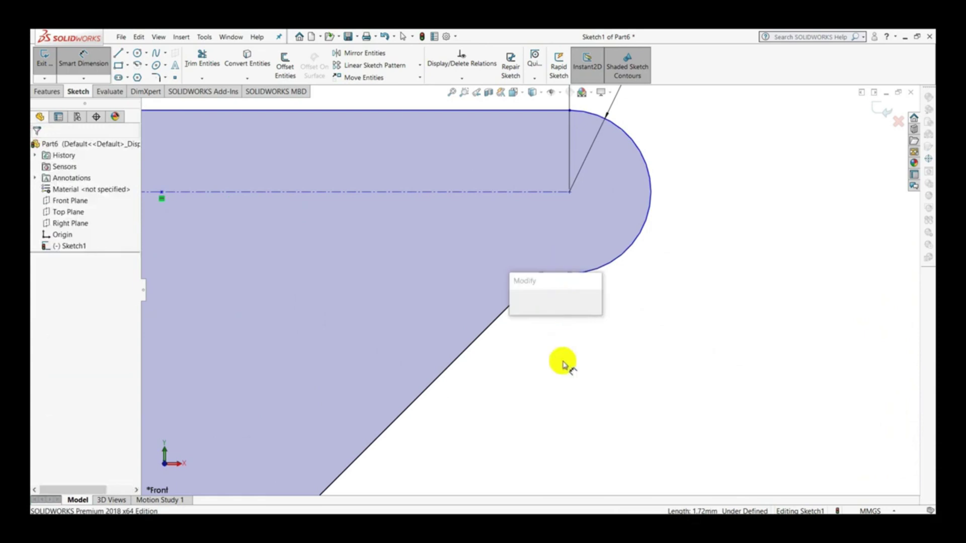
{"action": "type", "text": "2"}
{"action": "key", "text": "Return"}
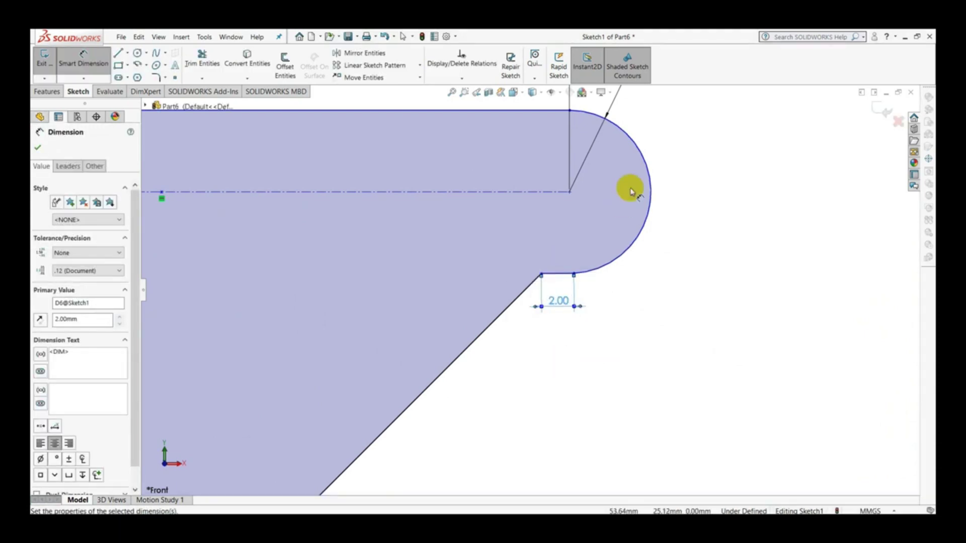
{"action": "key", "text": "z"}
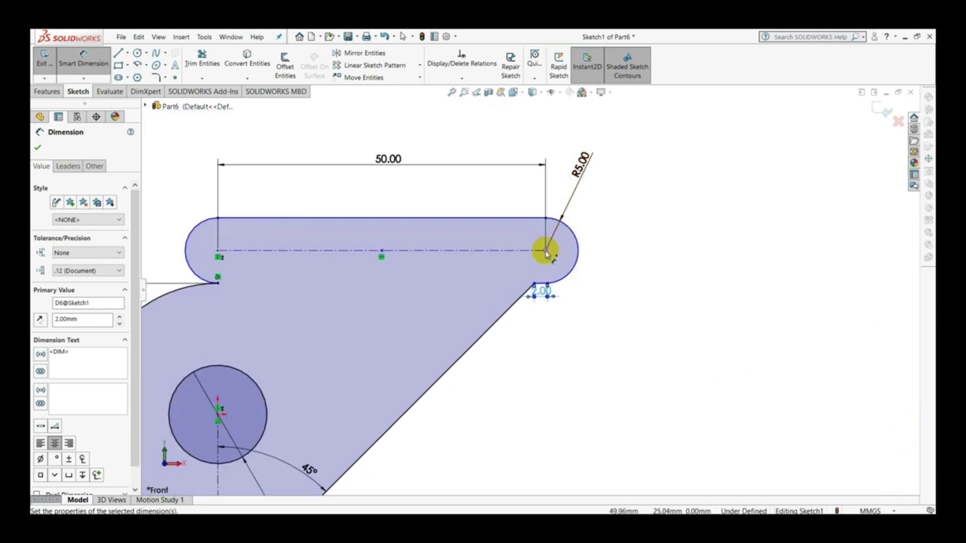
Add a 25.00 mm vertical dimension from the right slot-end centre to the circle centre
{"action": "left_click", "coordinate": [546, 252]}
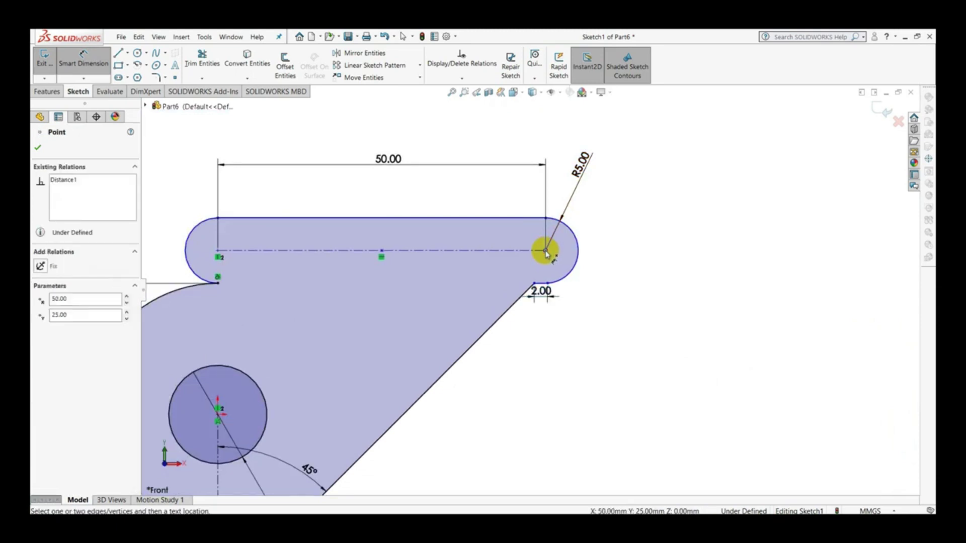
{"action": "left_click", "coordinate": [219, 419]}
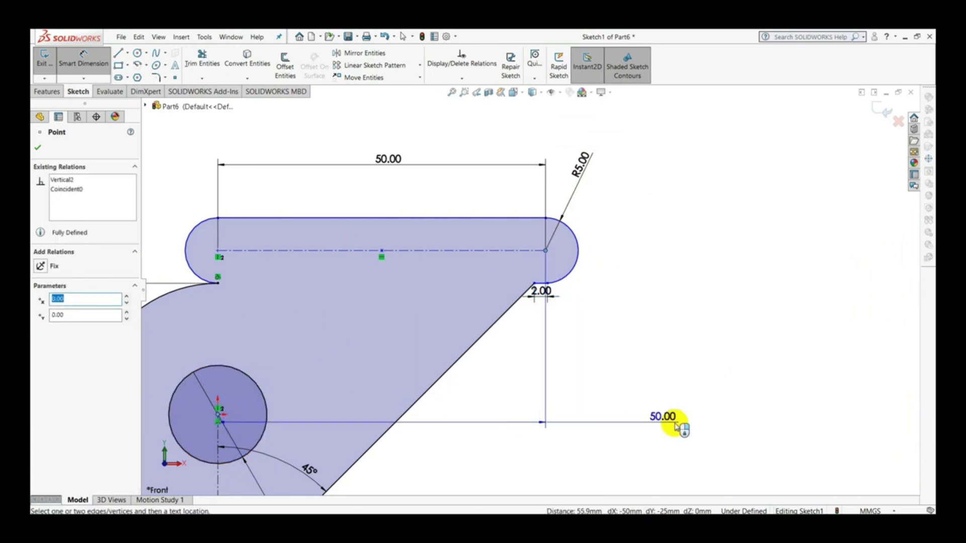
{"action": "left_click", "coordinate": [609, 339]}
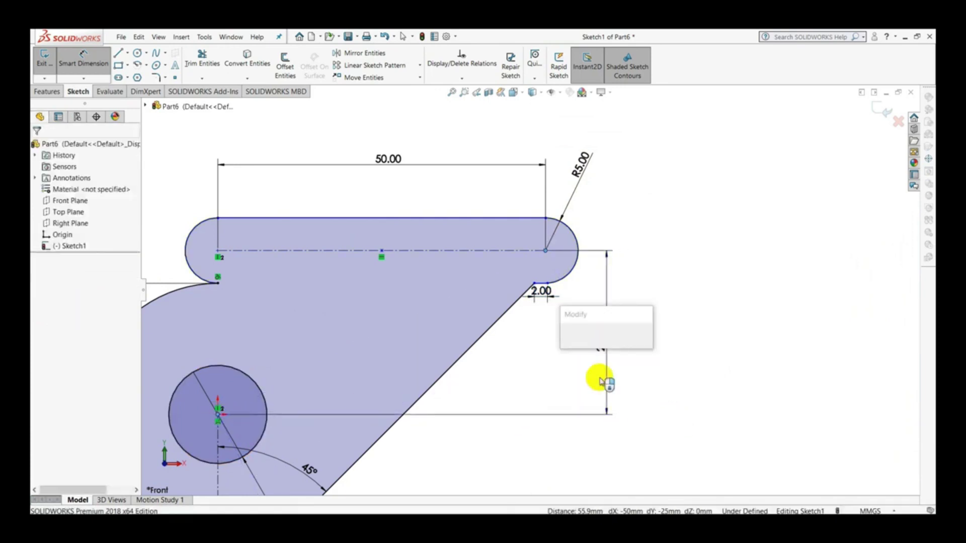
{"action": "key", "text": "Return"}
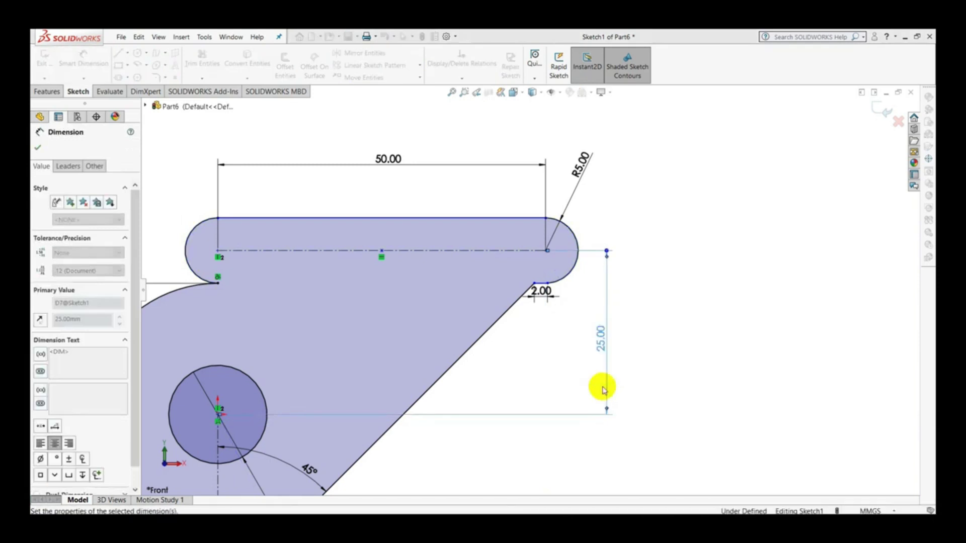
{"action": "scroll", "coordinate": [524, 255], "scroll_direction": "down", "scroll_amount": 2}
{"action": "scroll", "coordinate": [531, 282], "scroll_direction": "down", "scroll_amount": 2}
{"action": "scroll", "coordinate": [541, 301], "scroll_direction": "down", "scroll_amount": 2}
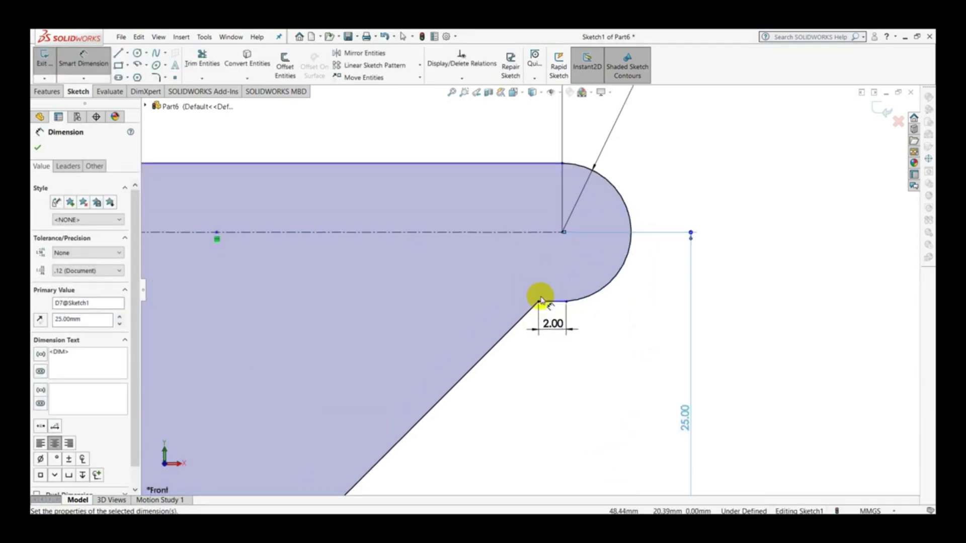
{"action": "left_click", "coordinate": [553, 301]}
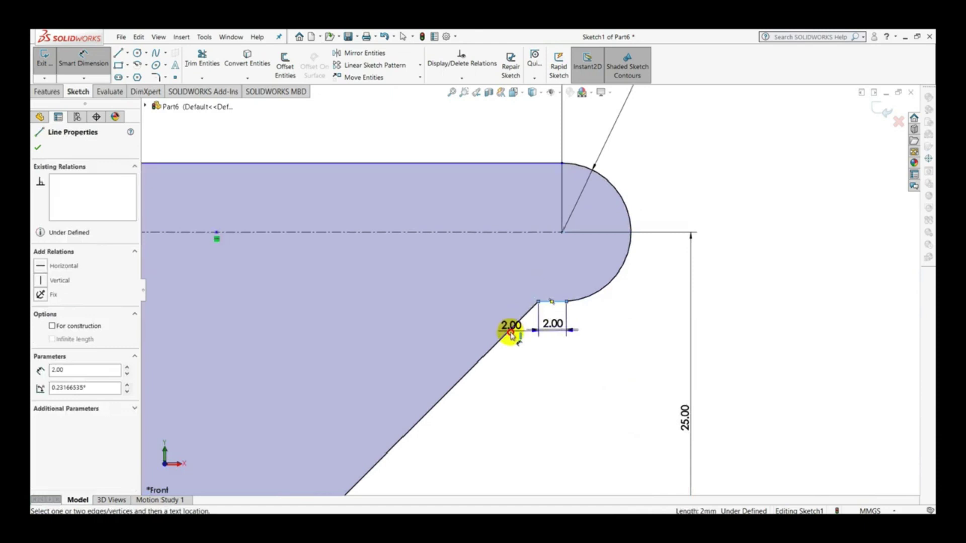
Dimension the angle between the notch's short edge and the diagonal edge as 135°
{"action": "left_click", "coordinate": [500, 342]}
{"action": "left_click", "coordinate": [530, 358]}
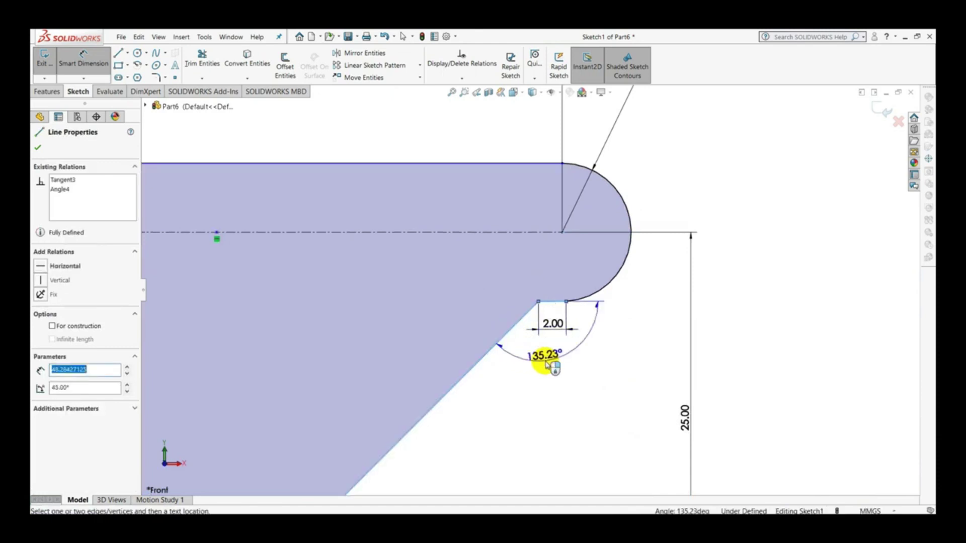
{"action": "left_click", "coordinate": [561, 358]}
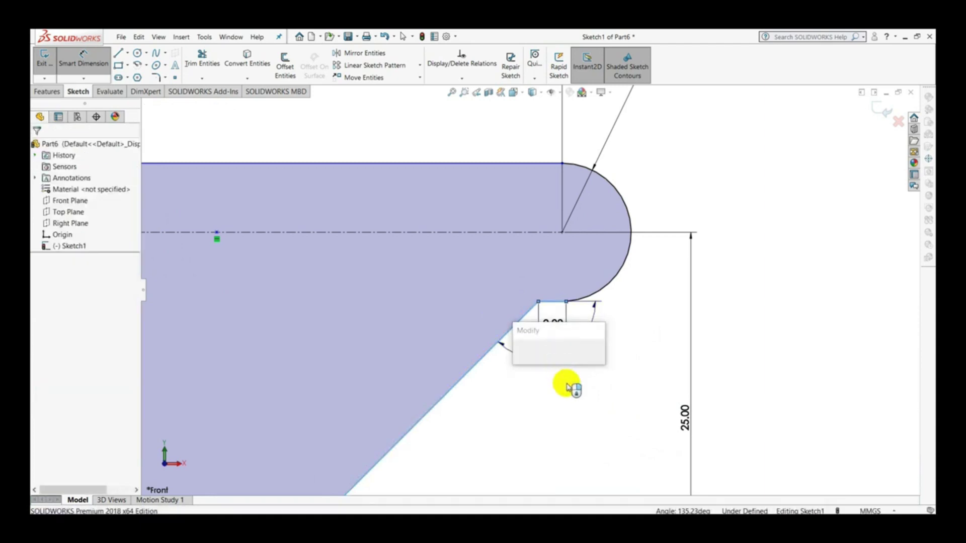
{"action": "type", "text": "135"}
{"action": "key", "text": "Return"}
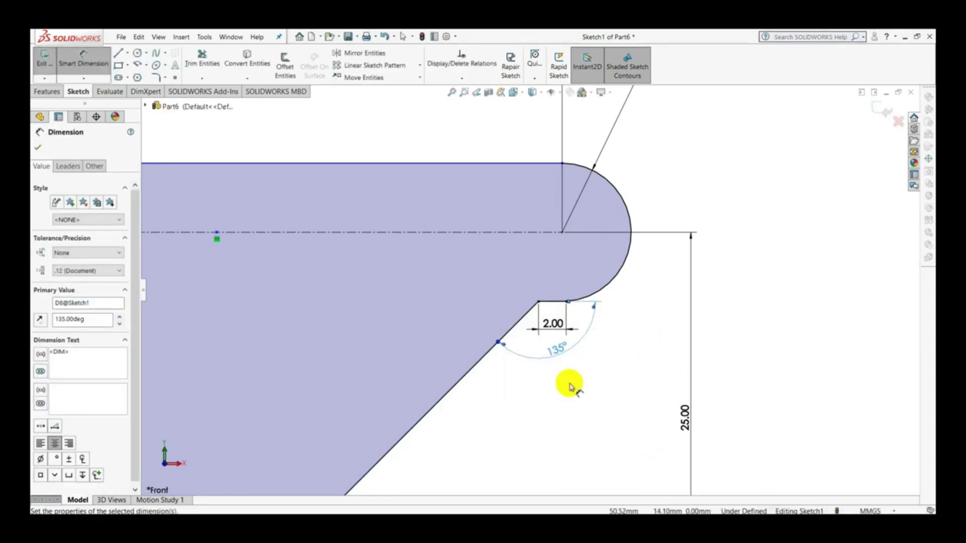
Drag the 135° and 2.00 labels clear of each other and fit the sketch in view
{"action": "scroll", "coordinate": [570, 388], "scroll_direction": "up", "scroll_amount": 3}
{"action": "scroll", "coordinate": [570, 388], "scroll_direction": "up", "scroll_amount": 1}
{"action": "scroll", "coordinate": [557, 330], "scroll_direction": "down", "scroll_amount": 1}
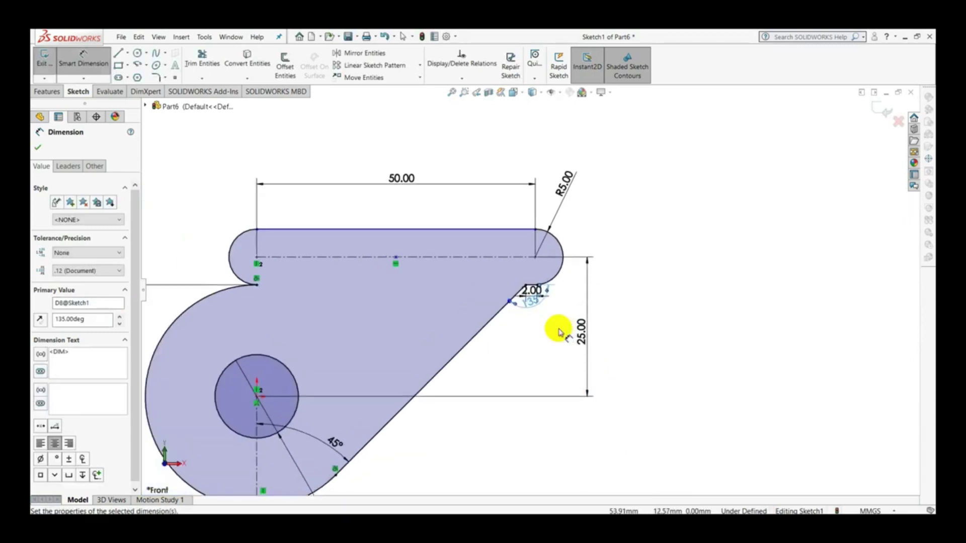
{"action": "scroll", "coordinate": [518, 226], "scroll_direction": "down", "scroll_amount": 3}
{"action": "scroll", "coordinate": [514, 221], "scroll_direction": "down", "scroll_amount": 2}
{"action": "scroll", "coordinate": [513, 264], "scroll_direction": "down", "scroll_amount": 2}
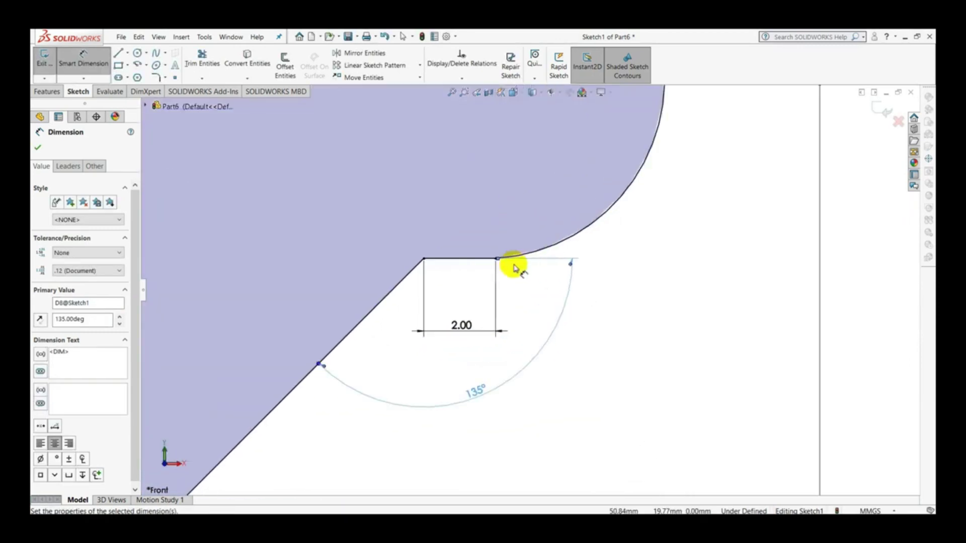
{"action": "scroll", "coordinate": [514, 267], "scroll_direction": "down", "scroll_amount": 2}
{"action": "scroll", "coordinate": [516, 268], "scroll_direction": "down", "scroll_amount": 2}
{"action": "scroll", "coordinate": [514, 268], "scroll_direction": "down", "scroll_amount": 2}
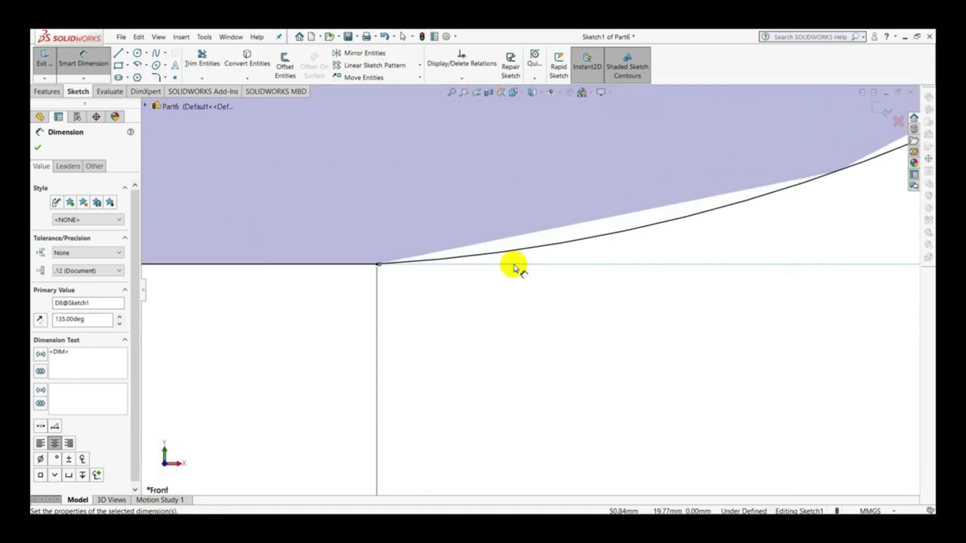
{"action": "scroll", "coordinate": [514, 268], "scroll_direction": "up", "scroll_amount": 1}
{"action": "scroll", "coordinate": [514, 267], "scroll_direction": "up", "scroll_amount": 2}
{"action": "scroll", "coordinate": [514, 268], "scroll_direction": "up", "scroll_amount": 2}
{"action": "scroll", "coordinate": [514, 267], "scroll_direction": "up", "scroll_amount": 2}
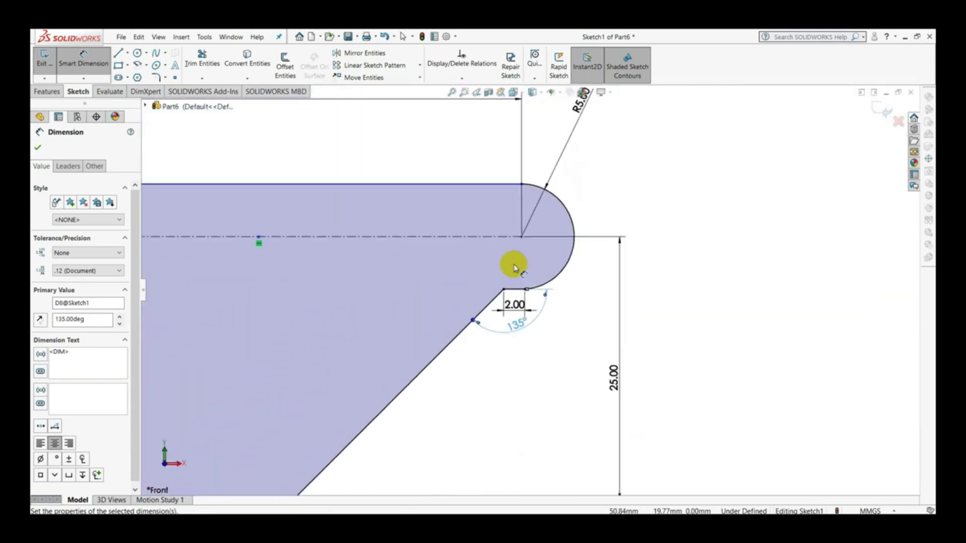
{"action": "scroll", "coordinate": [514, 268], "scroll_direction": "up", "scroll_amount": 5}
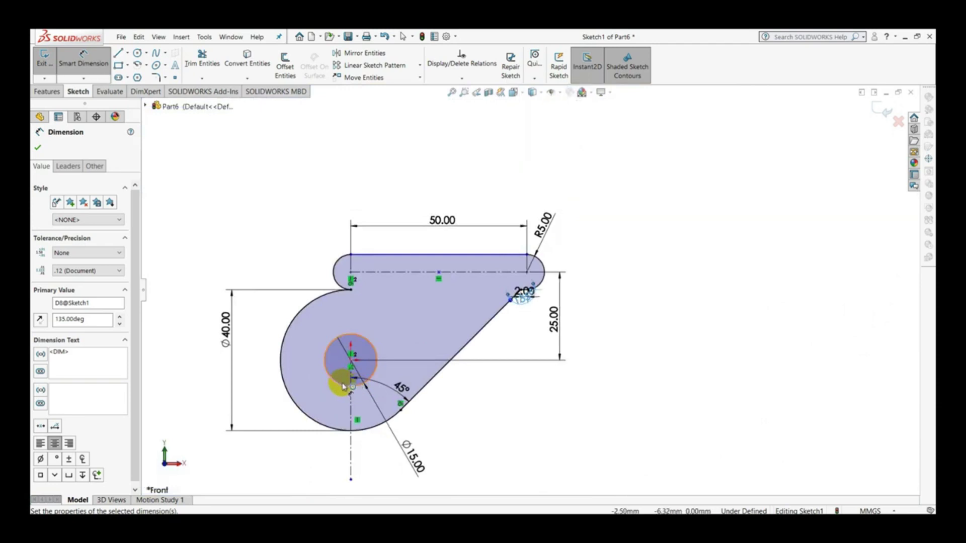
{"action": "scroll", "coordinate": [524, 301], "scroll_direction": "down", "scroll_amount": 2}
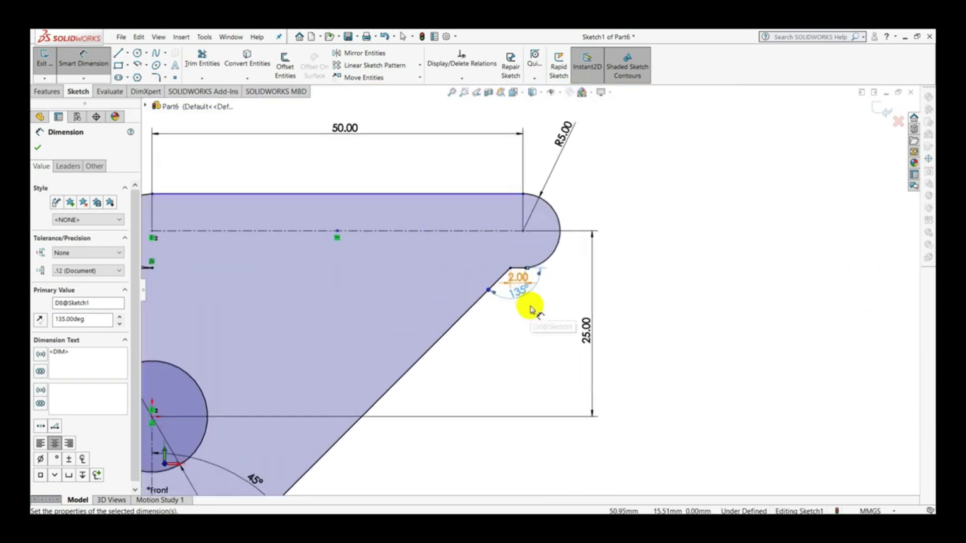
{"action": "scroll", "coordinate": [525, 297], "scroll_direction": "down", "scroll_amount": 1}
{"action": "left_click_drag", "start_coordinate": [519, 291], "coordinate": [524, 325]}
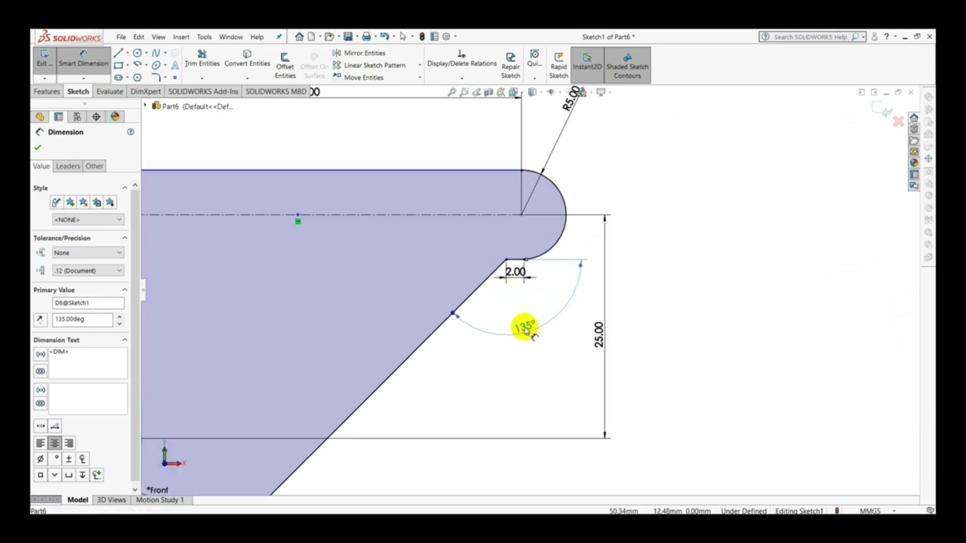
{"action": "left_click_drag", "start_coordinate": [518, 274], "coordinate": [537, 287]}
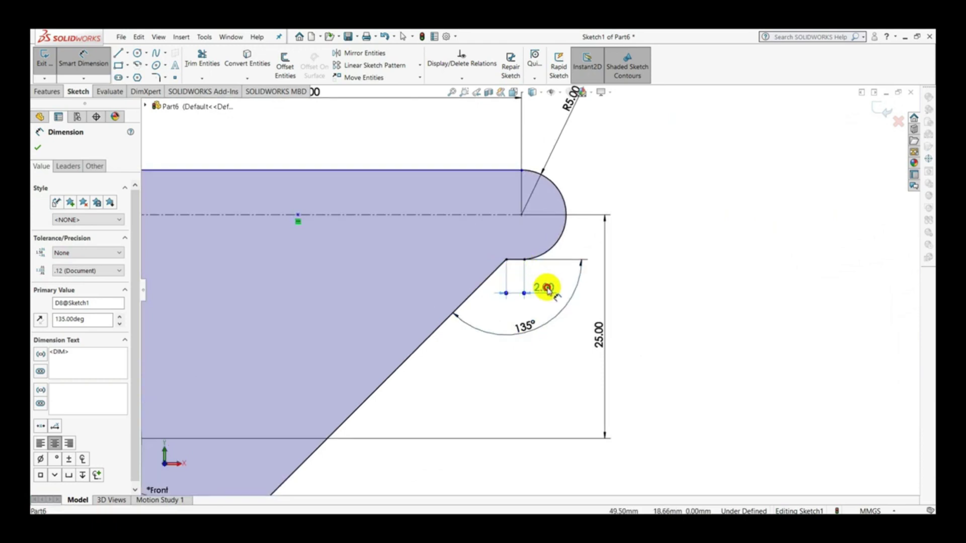
{"action": "left_click", "coordinate": [703, 255]}
{"action": "key", "text": "f"}
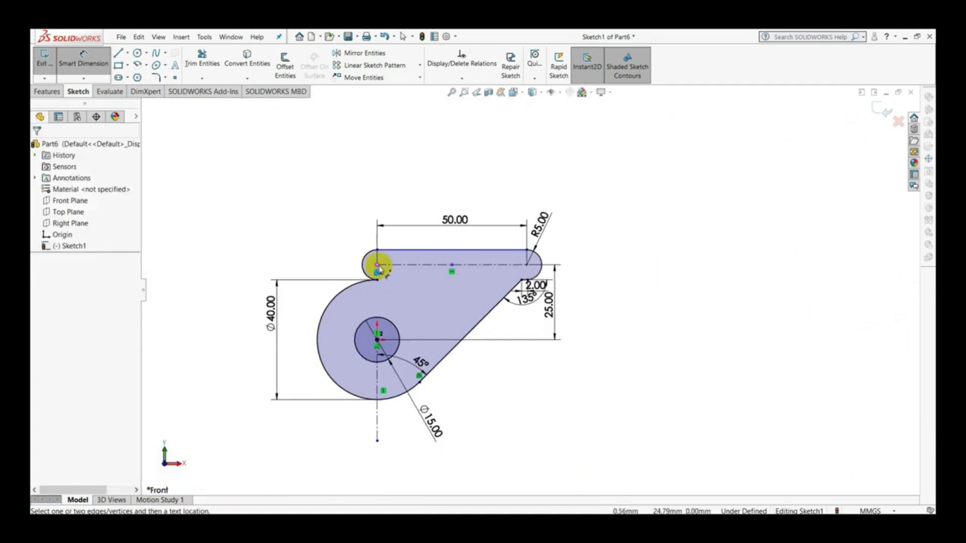
Try a 25 mm vertical dimension from the left slot-end centre, then delete the redundant driven dimension
{"action": "left_click", "coordinate": [379, 267]}
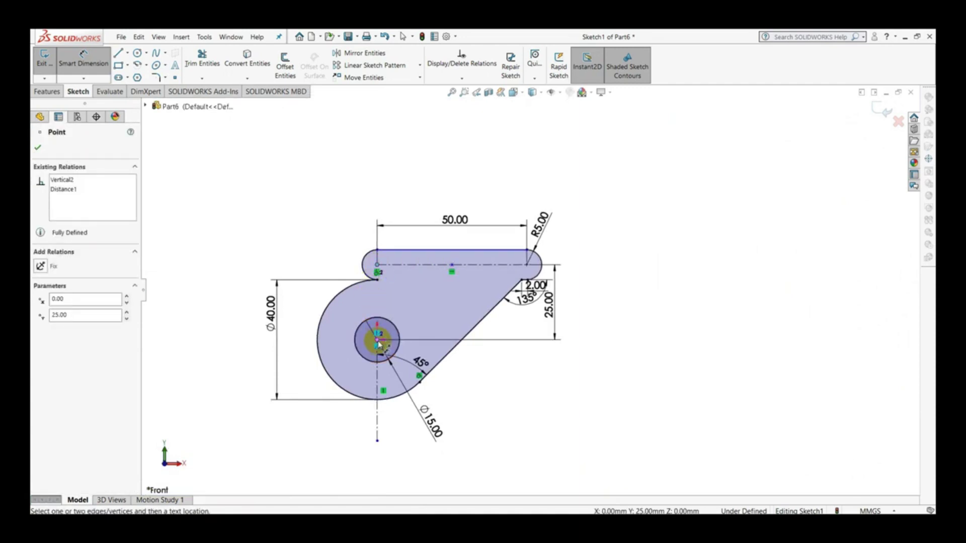
{"action": "left_click", "coordinate": [377, 341]}
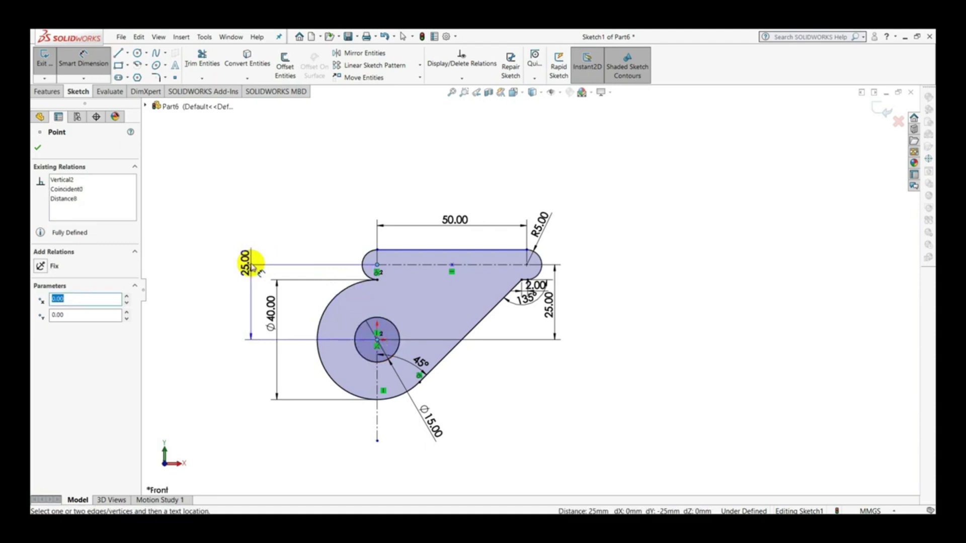
{"action": "left_click", "coordinate": [303, 311]}
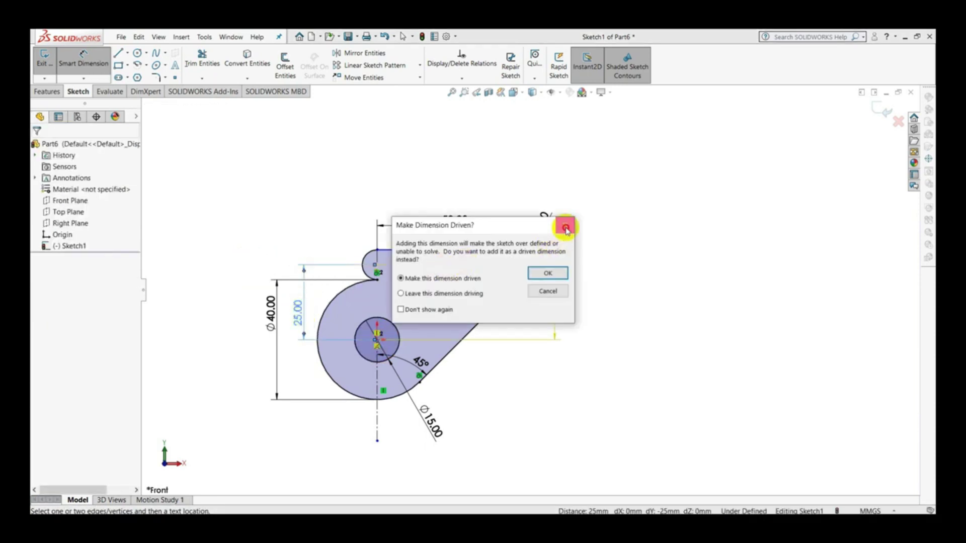
{"action": "left_click", "coordinate": [545, 274]}
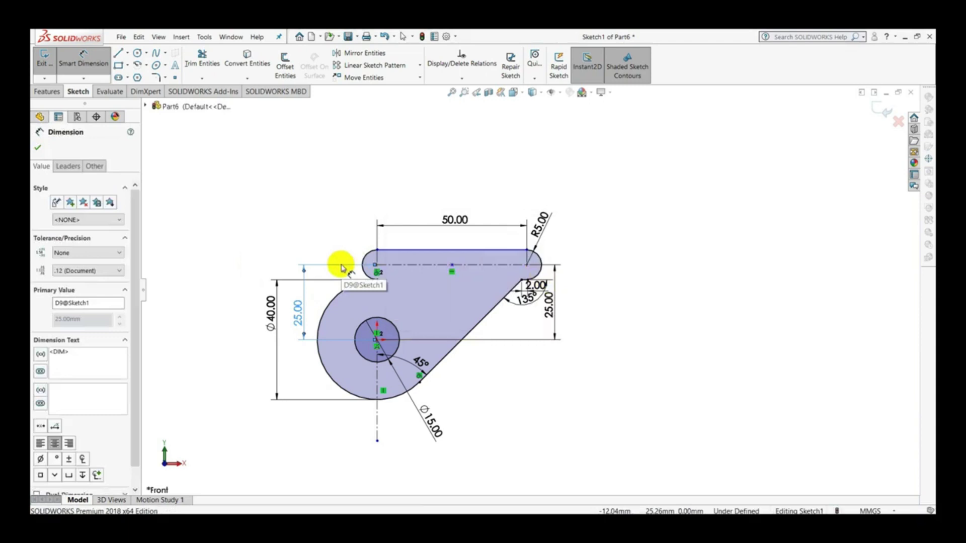
{"action": "key", "text": "Delete"}
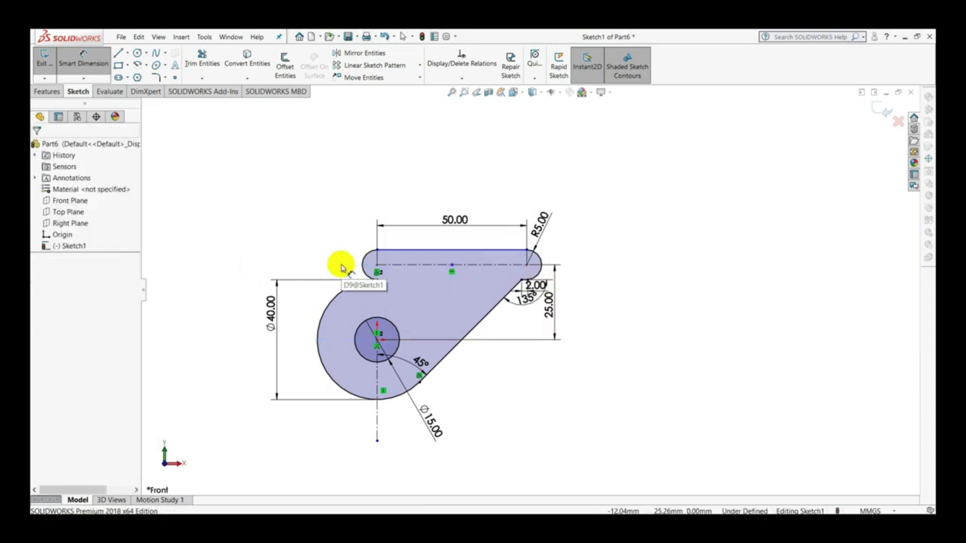
{"action": "left_click", "coordinate": [378, 341]}
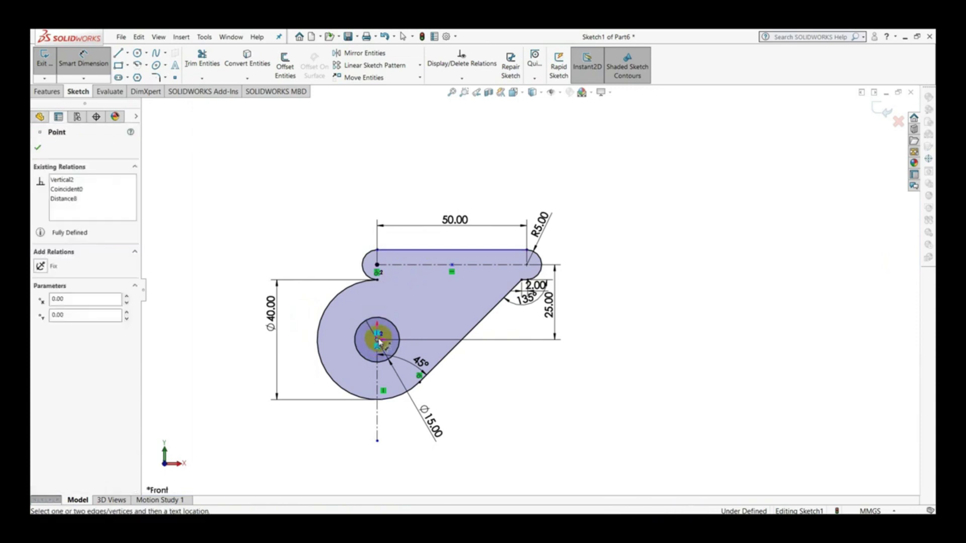
Dimension the top edge 30.00 mm vertically above the circle centre
{"action": "left_click", "coordinate": [417, 251]}
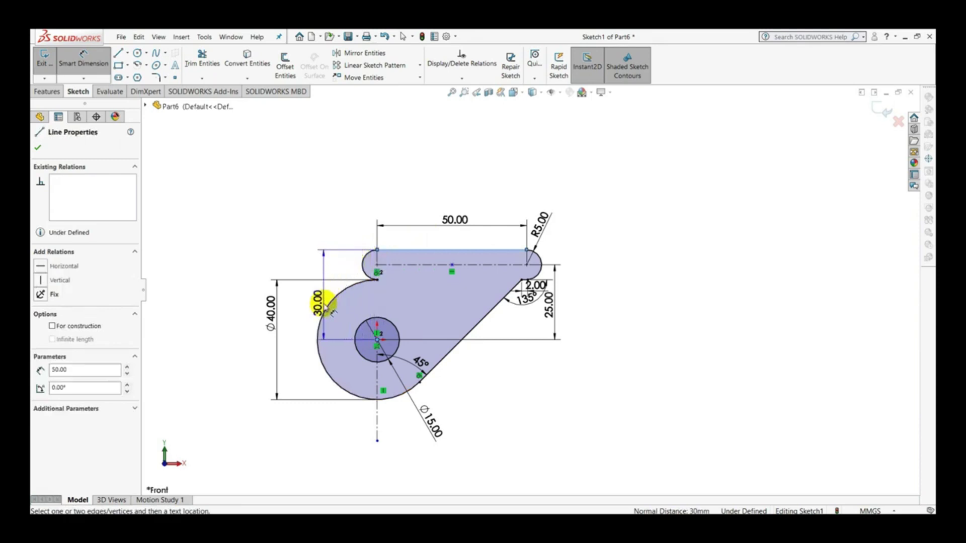
{"action": "left_click", "coordinate": [310, 302]}
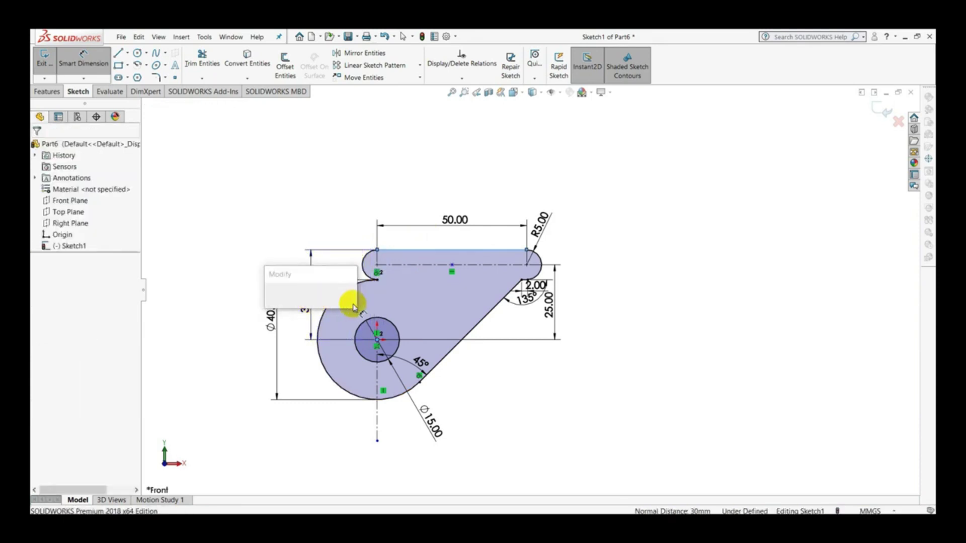
{"action": "key", "text": "Return"}
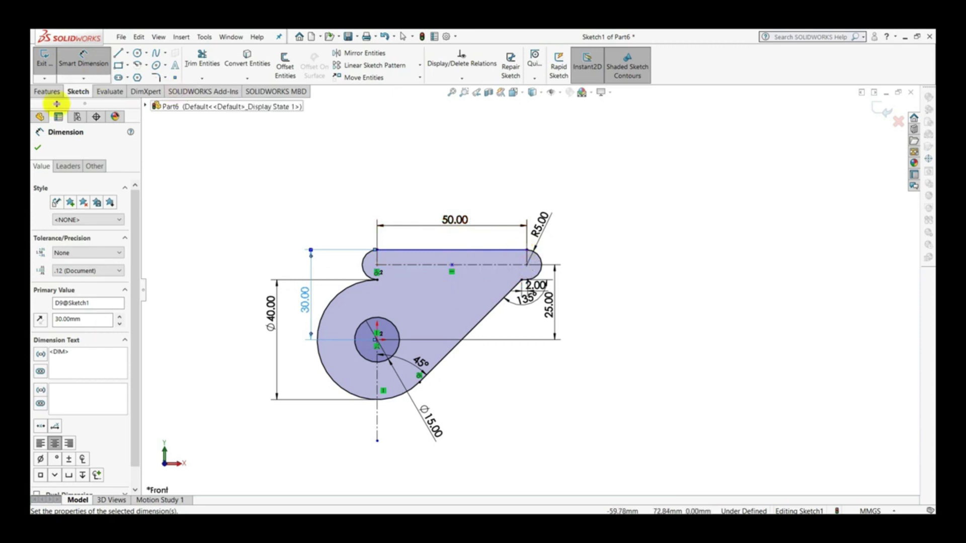
{"action": "left_click", "coordinate": [36, 151]}
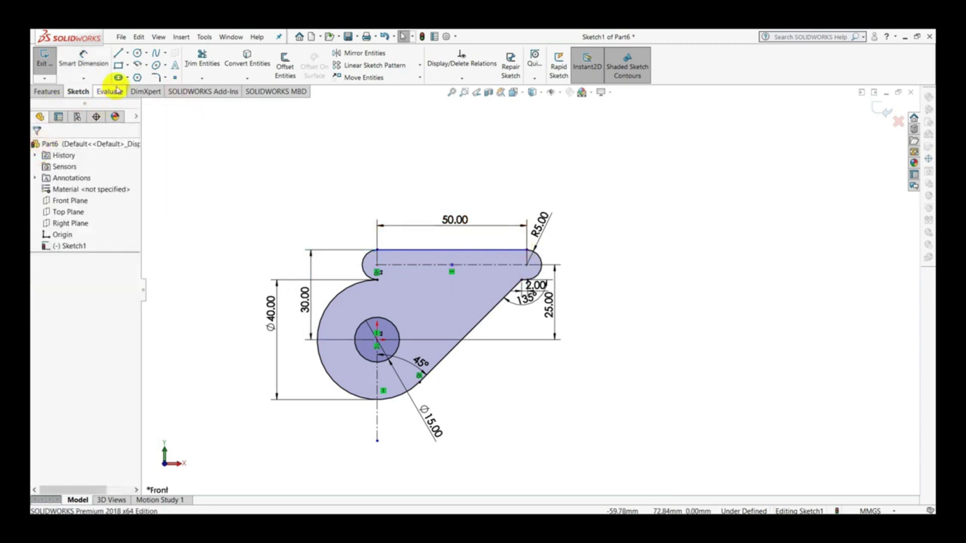
Fillet the notch corner with a 5 mm radius instead of the default 10.00 mm
{"action": "left_click", "coordinate": [157, 78]}
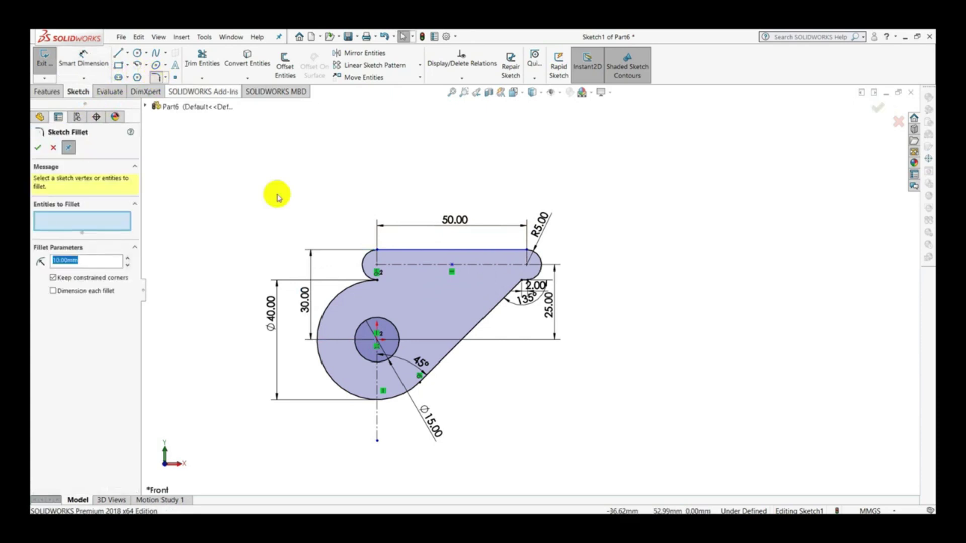
{"action": "left_click", "coordinate": [380, 283]}
{"action": "left_click", "coordinate": [74, 261]}
{"action": "left_click_drag", "start_coordinate": [74, 261], "coordinate": [48, 264]}
{"action": "type", "text": "5"}
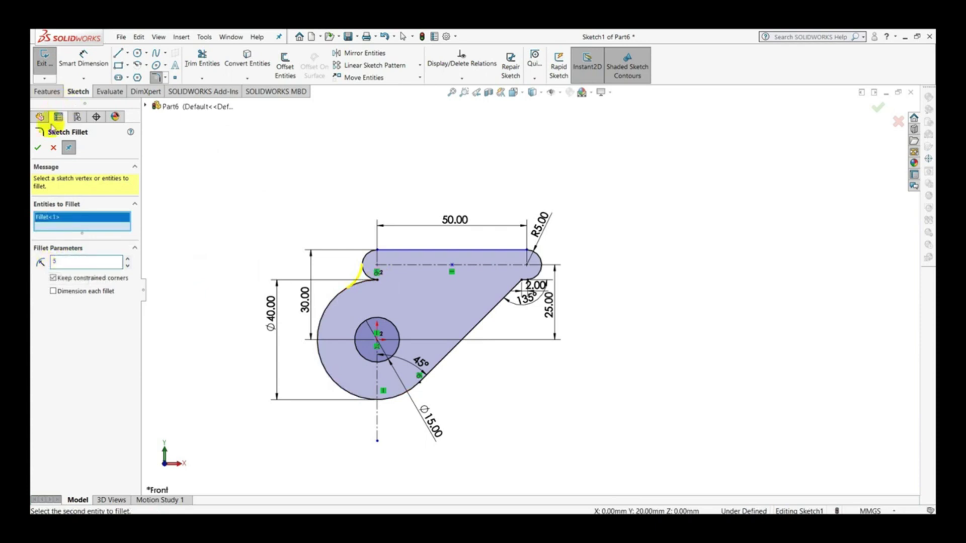
{"action": "left_click", "coordinate": [39, 148]}
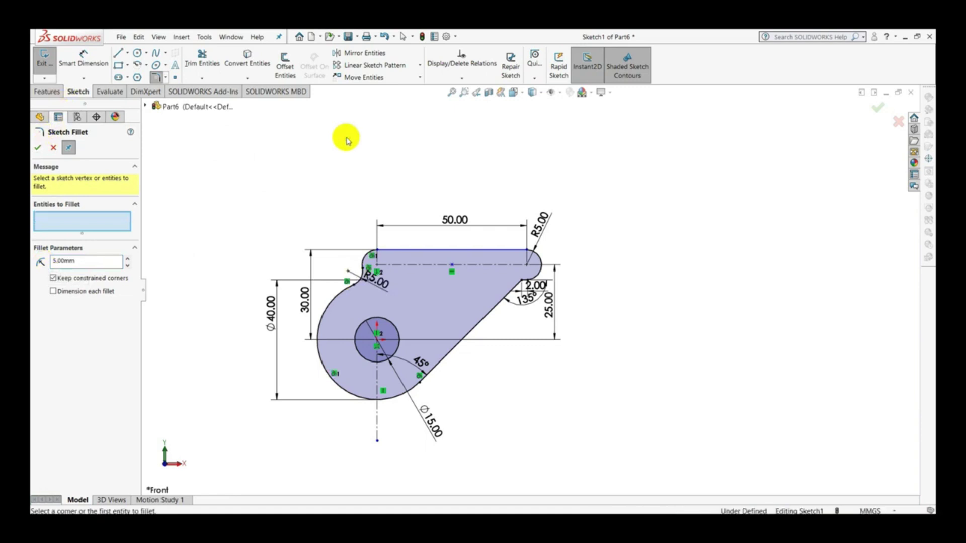
{"action": "left_click", "coordinate": [84, 78]}
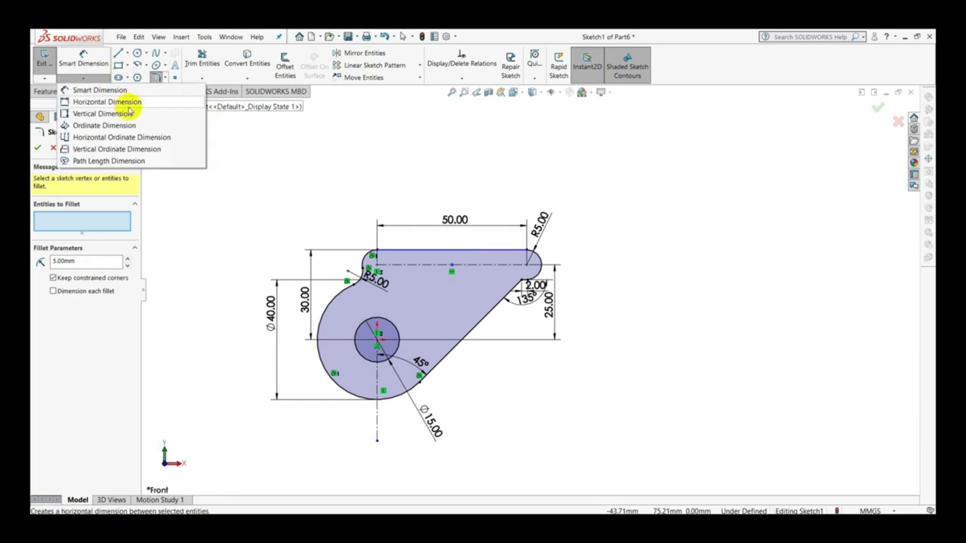
Add a 45° angle dimension between the top edge and the diagonal edge, placed inside the bracket
{"action": "left_click", "coordinate": [117, 91]}
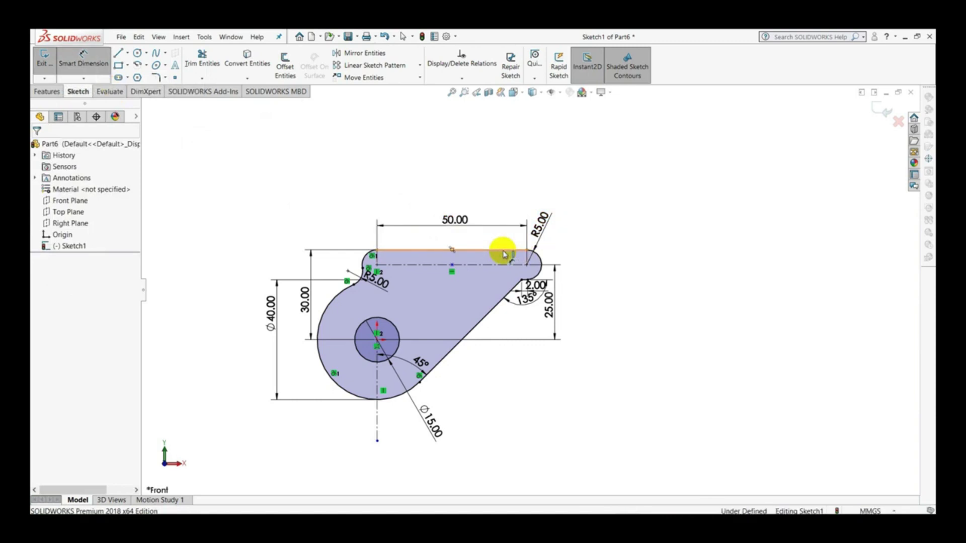
{"action": "left_click", "coordinate": [503, 251]}
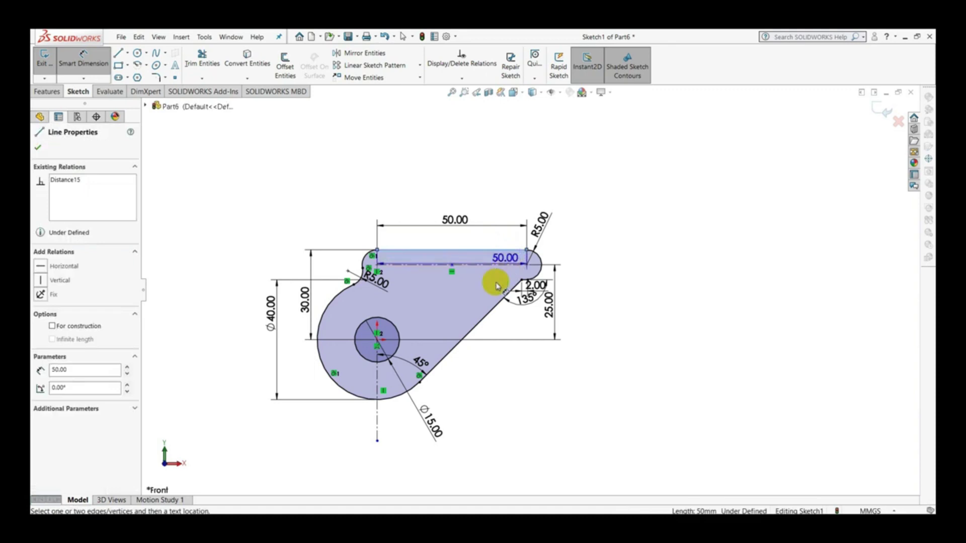
{"action": "left_click", "coordinate": [473, 328]}
{"action": "left_click", "coordinate": [475, 298]}
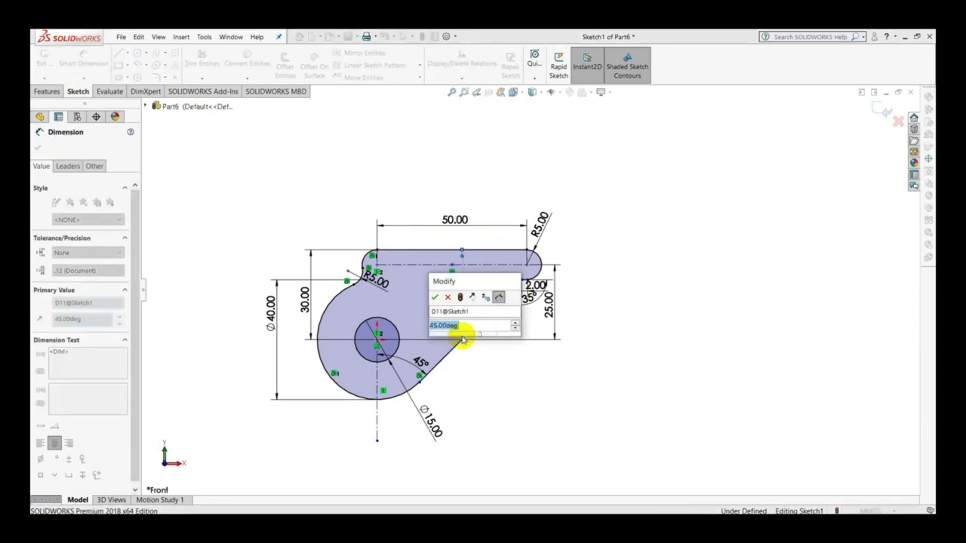
{"action": "key", "text": "Return"}
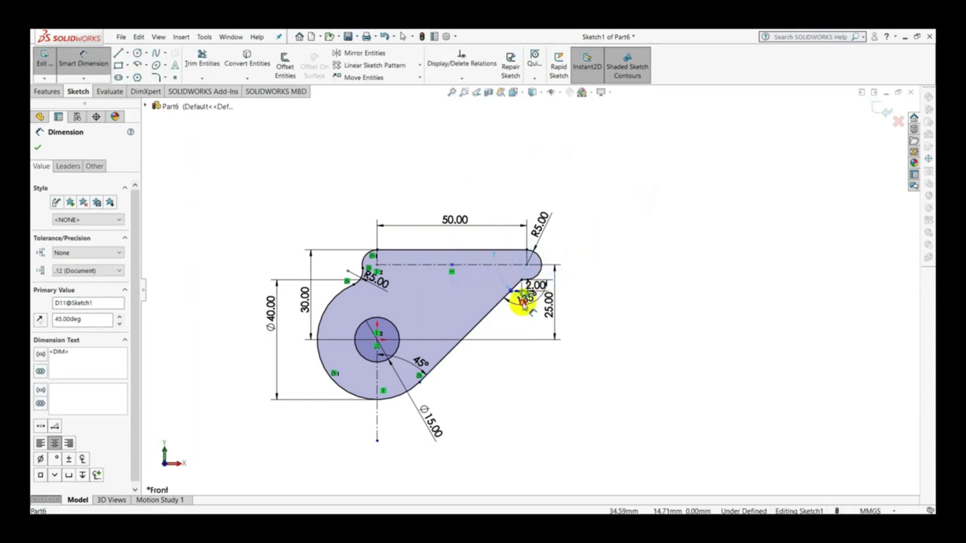
{"action": "left_click", "coordinate": [479, 293]}
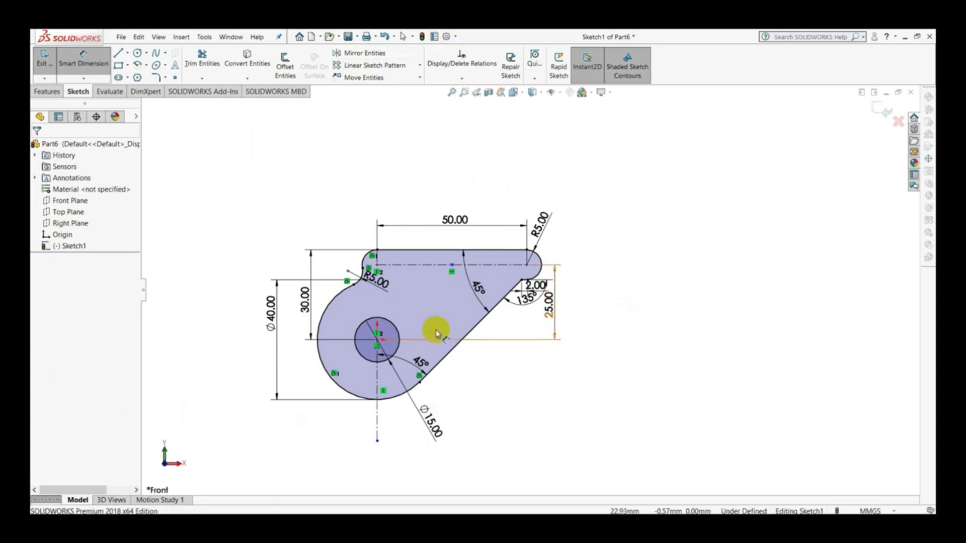
Extrude the bracket sketch Mid Plane to 10 mm as Boss-Extrude1
{"action": "left_click", "coordinate": [57, 95]}
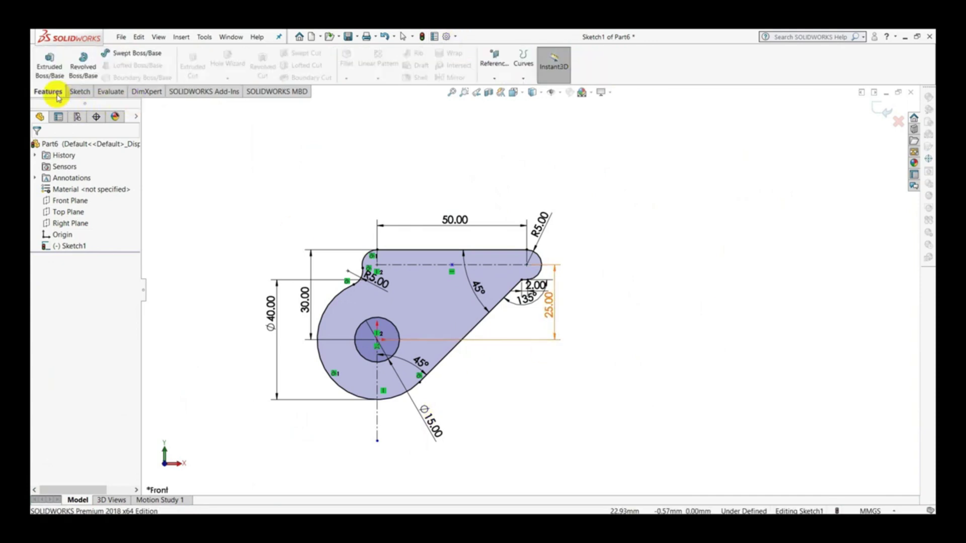
{"action": "left_click", "coordinate": [53, 72]}
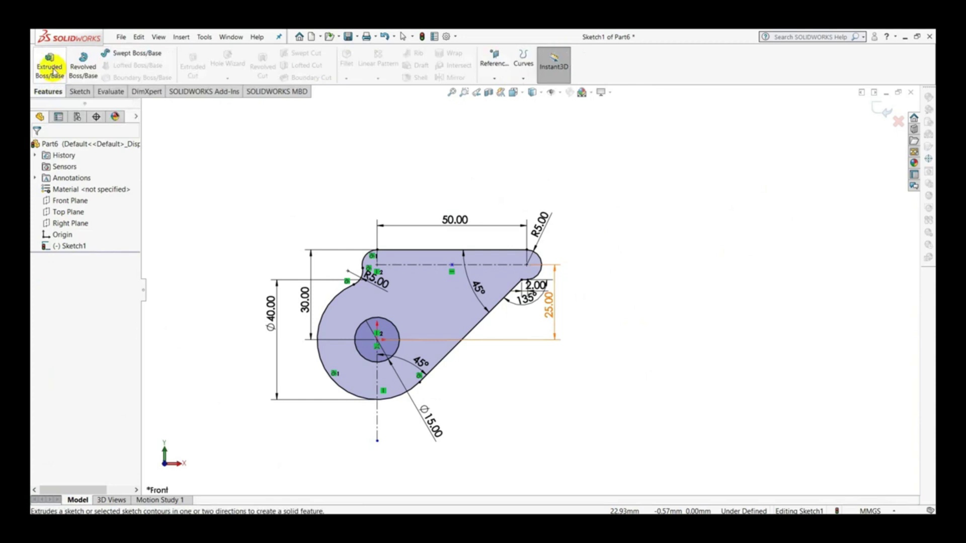
{"action": "left_click", "coordinate": [51, 67]}
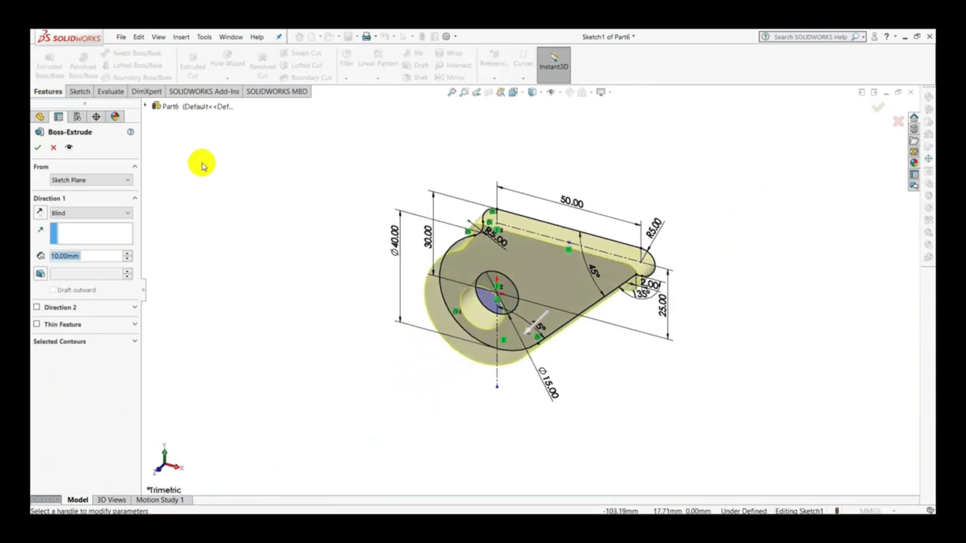
{"action": "left_click", "coordinate": [99, 215]}
{"action": "left_click", "coordinate": [94, 264]}
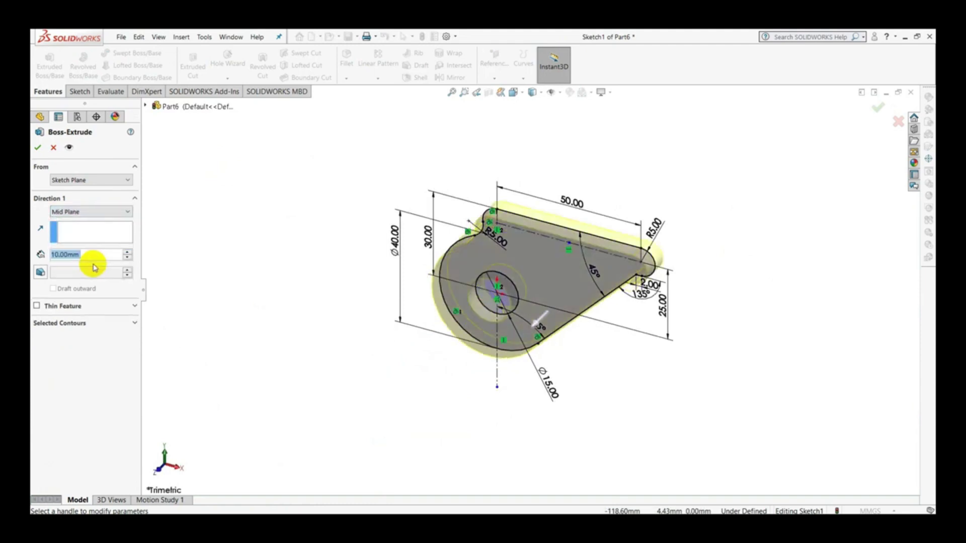
{"action": "right_click", "coordinate": [278, 318]}
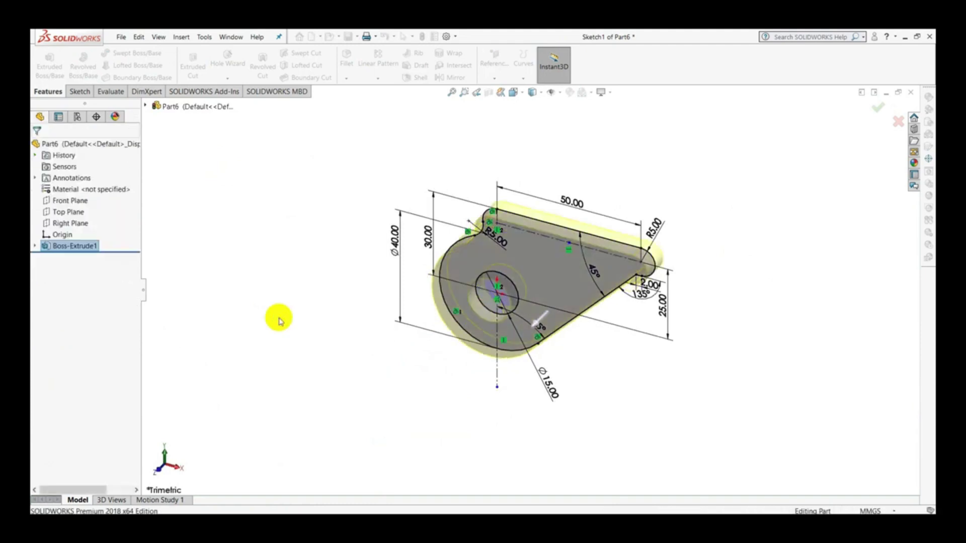
Deselect the solid and rotate the view left and up to inspect the bracket
{"action": "left_click", "coordinate": [279, 318]}
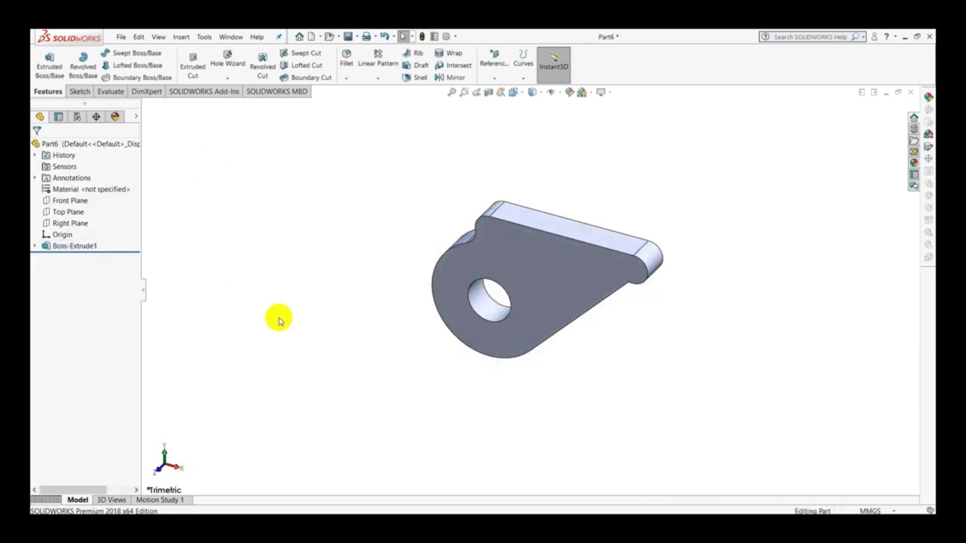
{"action": "key", "text": "Left"}
{"action": "key", "text": "Left"}
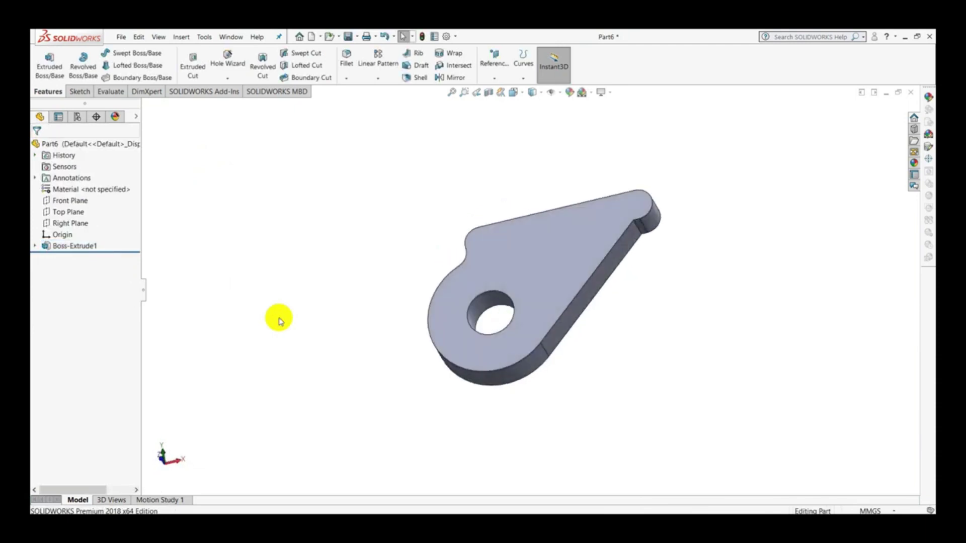
{"action": "key", "text": "Left"}
{"action": "key", "text": "Left"}
{"action": "key", "text": "Left"}
{"action": "key", "text": "Left"}
{"action": "key", "text": "Left"}
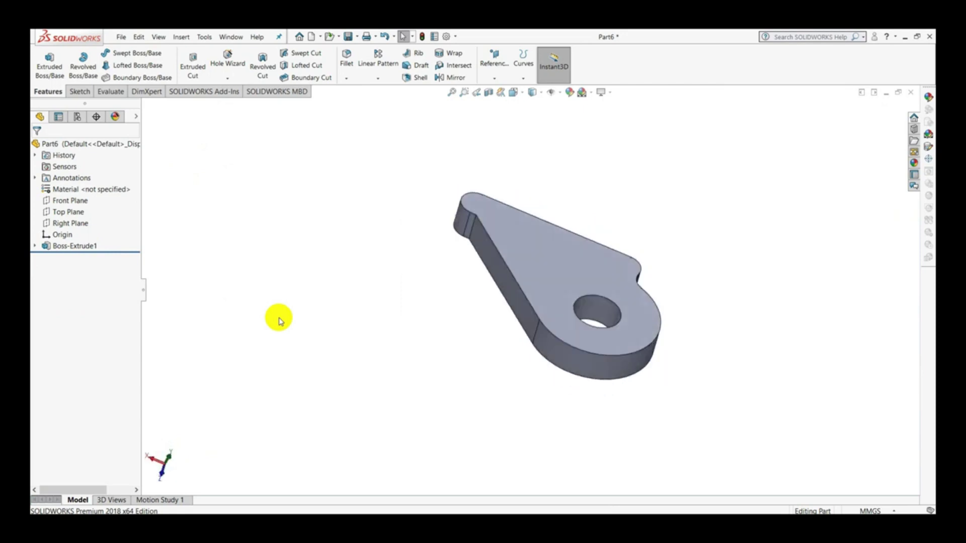
{"action": "key", "text": "Left"}
{"action": "key", "text": "Up"}
{"action": "key", "text": "Up"}
{"action": "key", "text": "Up"}
{"action": "key", "text": "Up"}
{"action": "key", "text": "Up"}
{"action": "key", "text": "Up"}
{"action": "key", "text": "Up"}
{"action": "key", "text": "Up"}
{"action": "key", "text": "Up"}
{"action": "key", "text": "Up"}
{"action": "key", "text": "Up"}
{"action": "key", "text": "Up"}
{"action": "key", "text": "Up"}
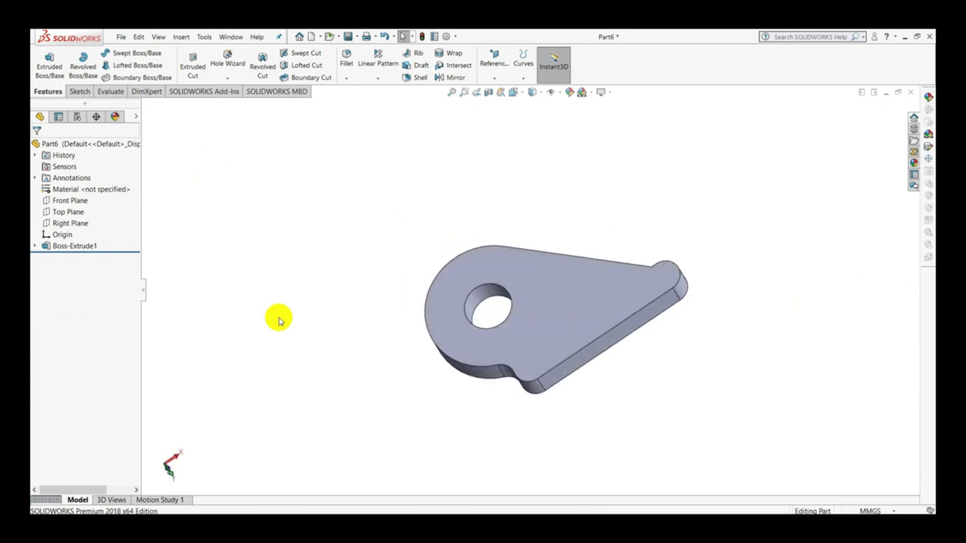
{"action": "key", "text": "Up"}
{"action": "key", "text": "Up"}
{"action": "key", "text": "Up"}
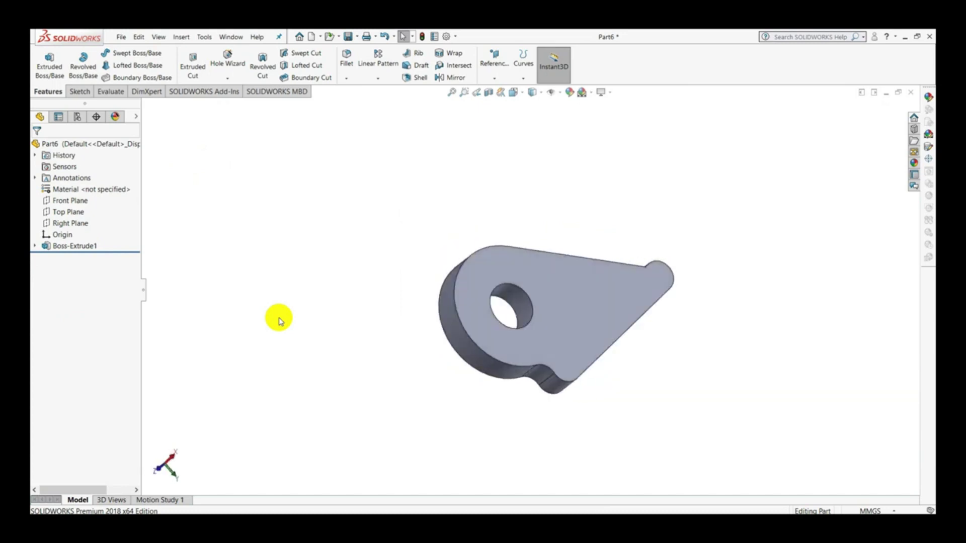